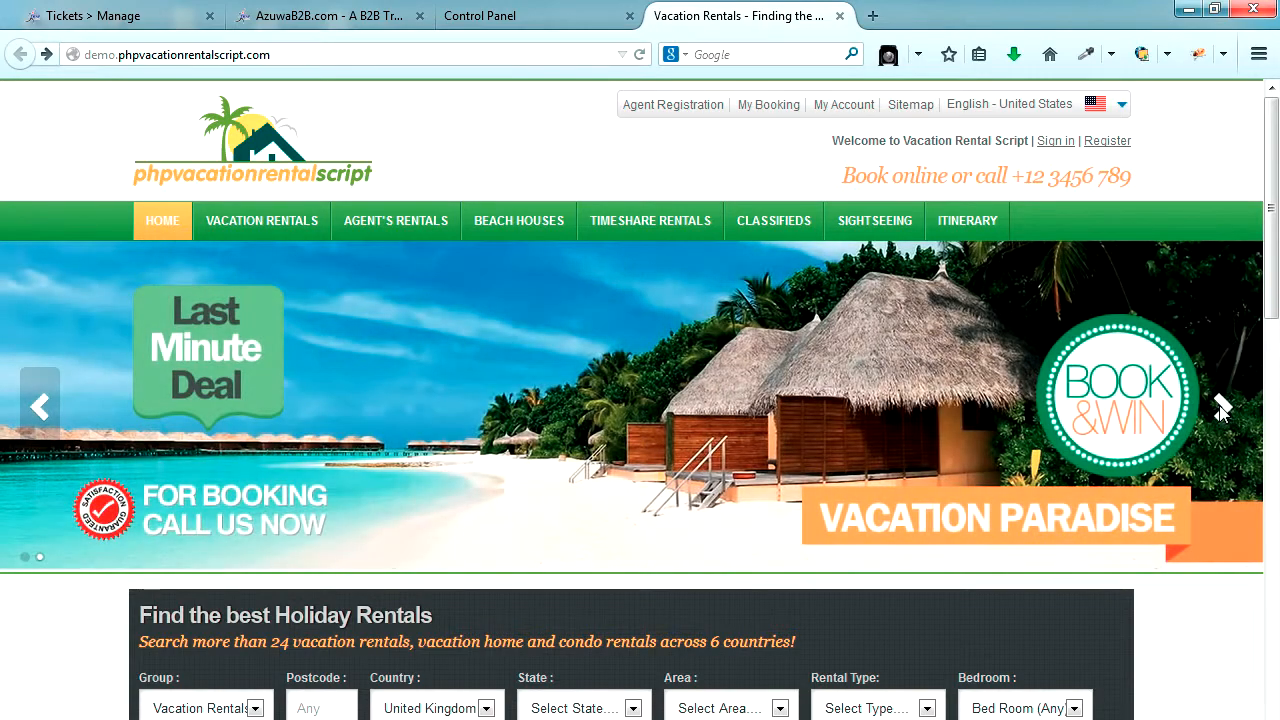
- Look through the rotating banner slides on the vacation rental homepage
{"action": "left_click", "coordinate": [1221, 405]}
{"action": "left_click", "coordinate": [40, 405]}
{"action": "left_click", "coordinate": [40, 405]}
{"action": "left_click", "coordinate": [40, 405]}
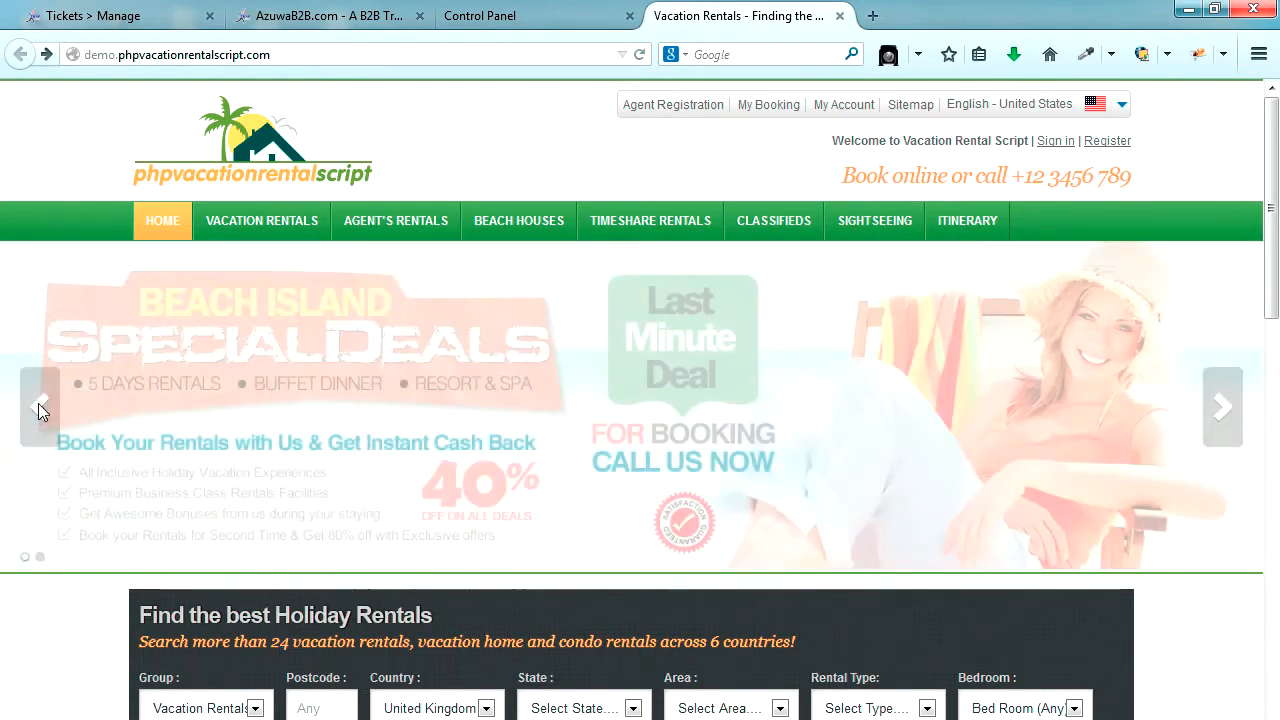
{"action": "left_click", "coordinate": [40, 405]}
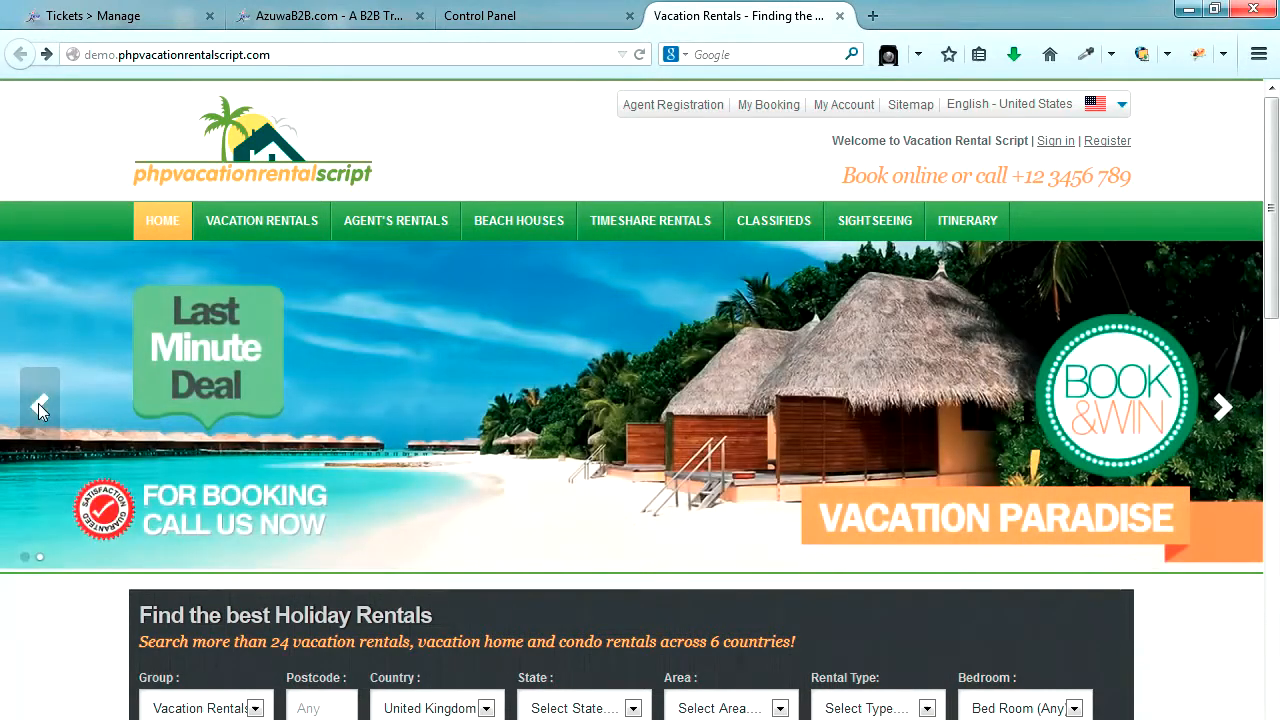
{"action": "left_click", "coordinate": [1223, 403]}
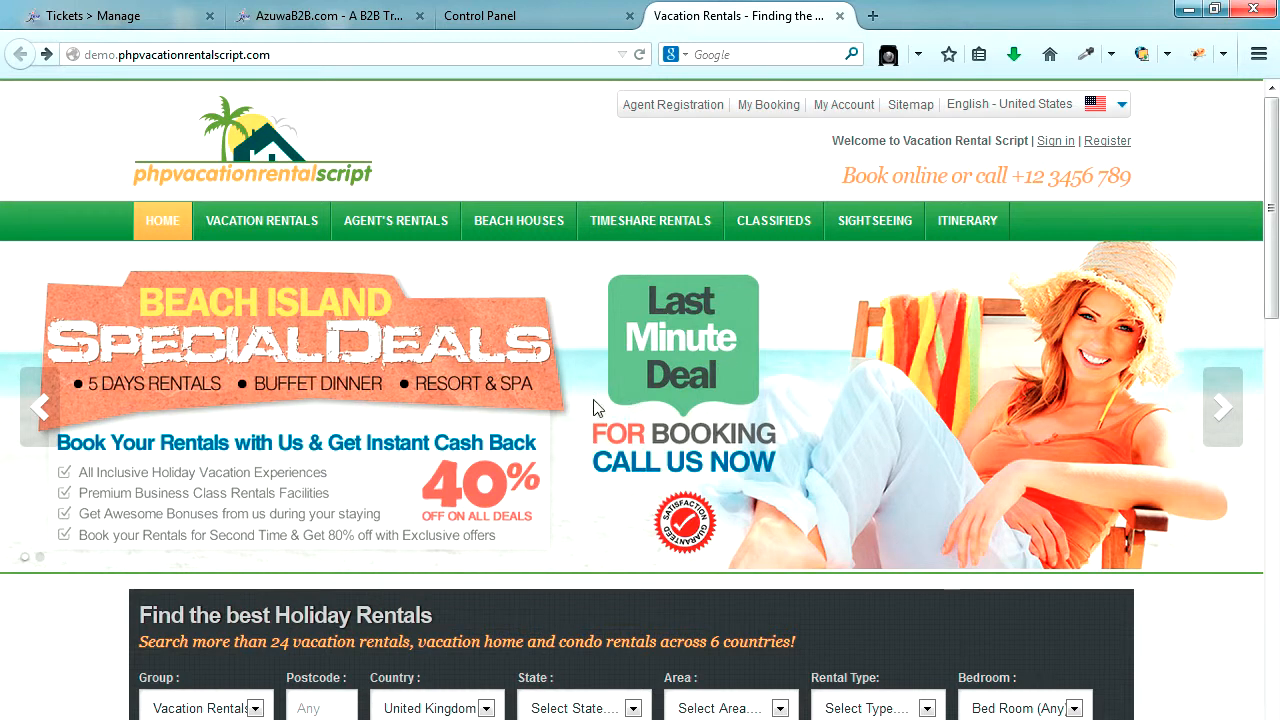
- Log in to the administrator control panel with the prefilled credentials and dismiss the offer to remember the password
{"action": "left_click", "coordinate": [503, 27]}
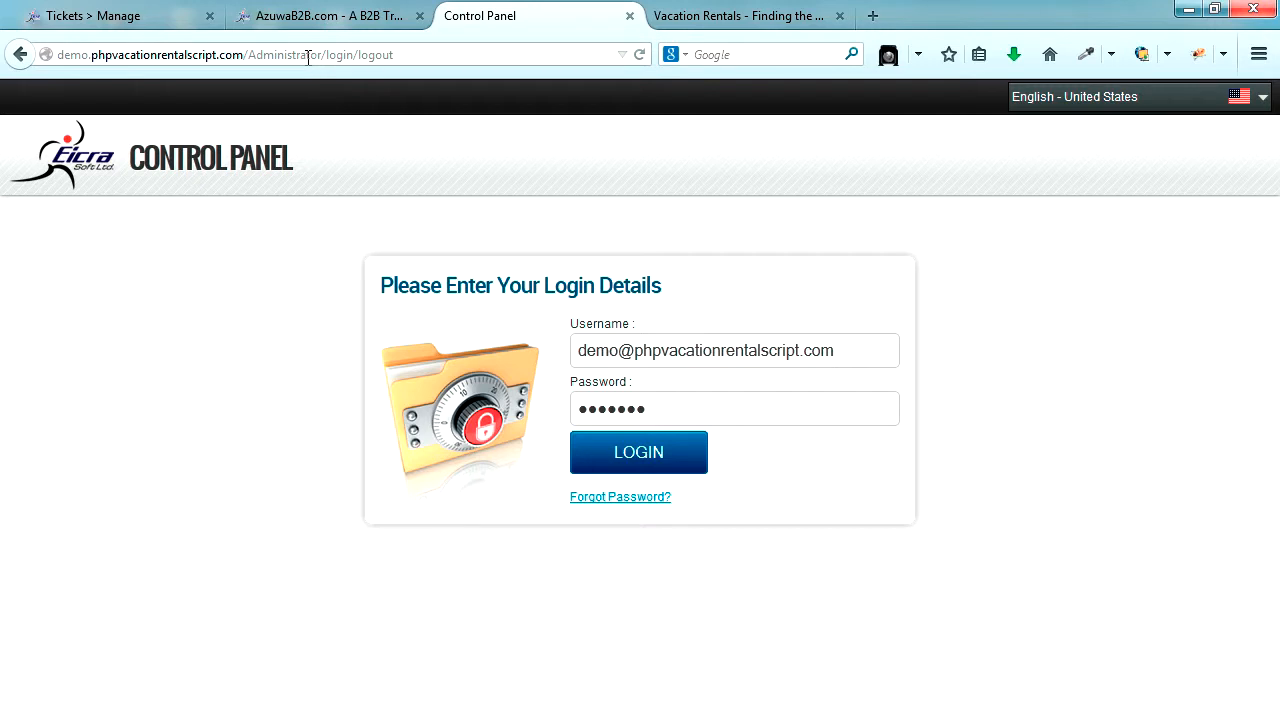
{"action": "left_click_drag", "start_coordinate": [249, 57], "coordinate": [403, 57]}
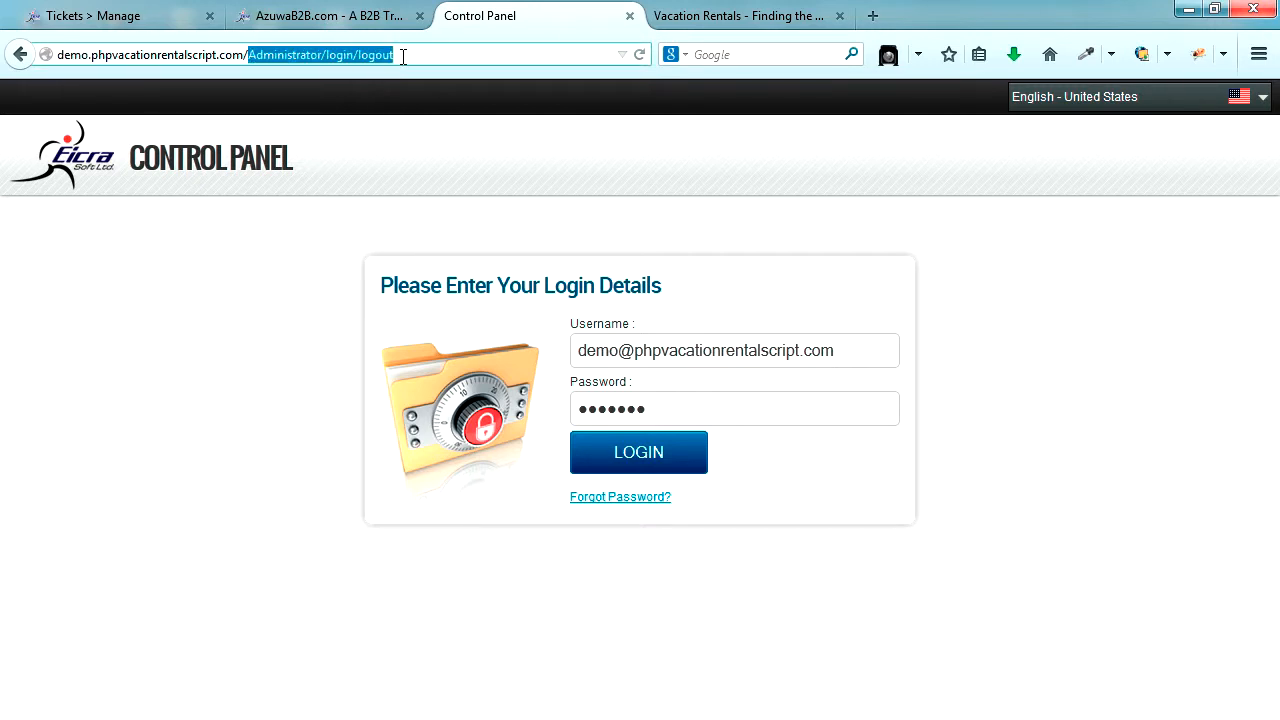
{"action": "left_click", "coordinate": [648, 450]}
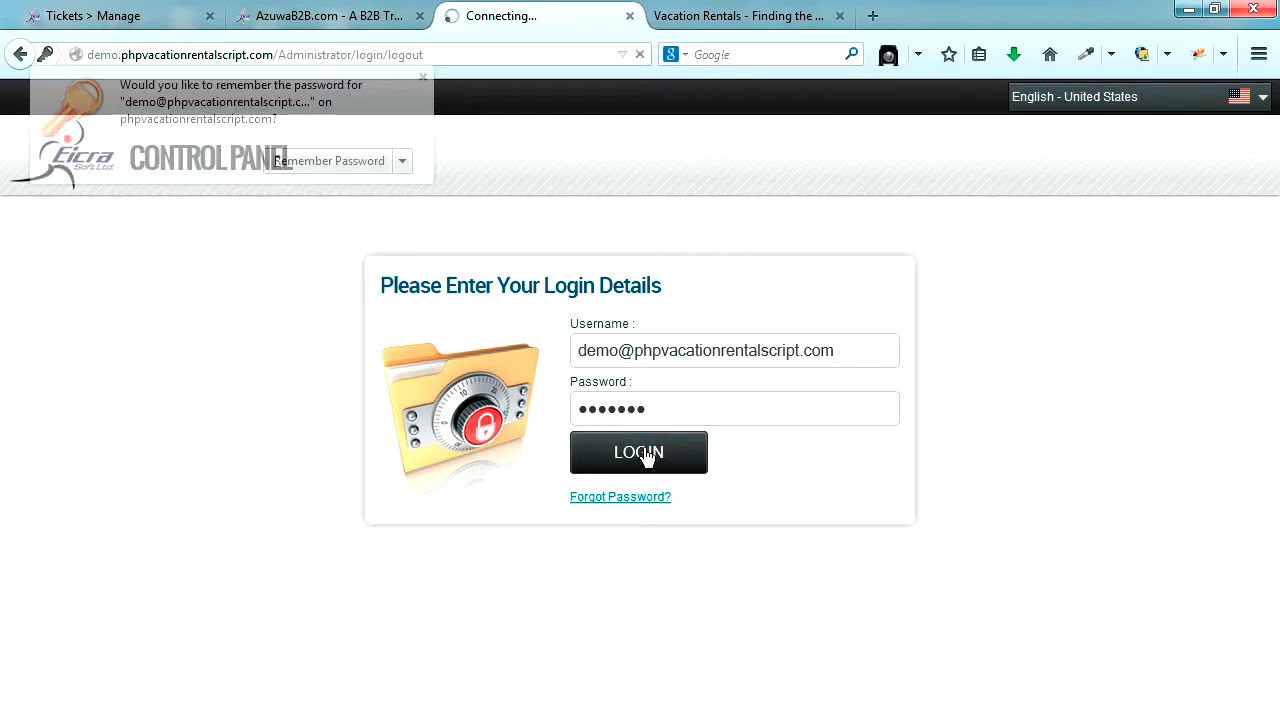
{"action": "left_click", "coordinate": [422, 85]}
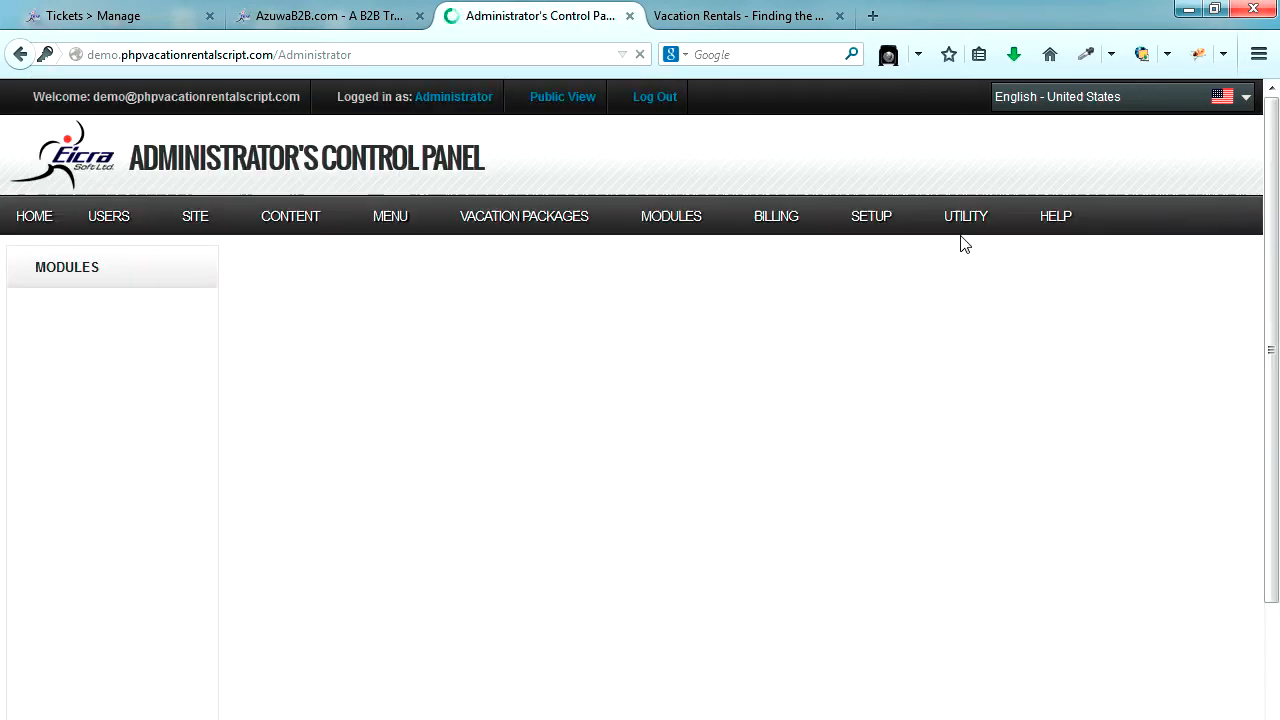
- Go to Ads / Commercials Management and look through the list to its end
{"action": "mouse_move", "coordinate": [677, 222]}
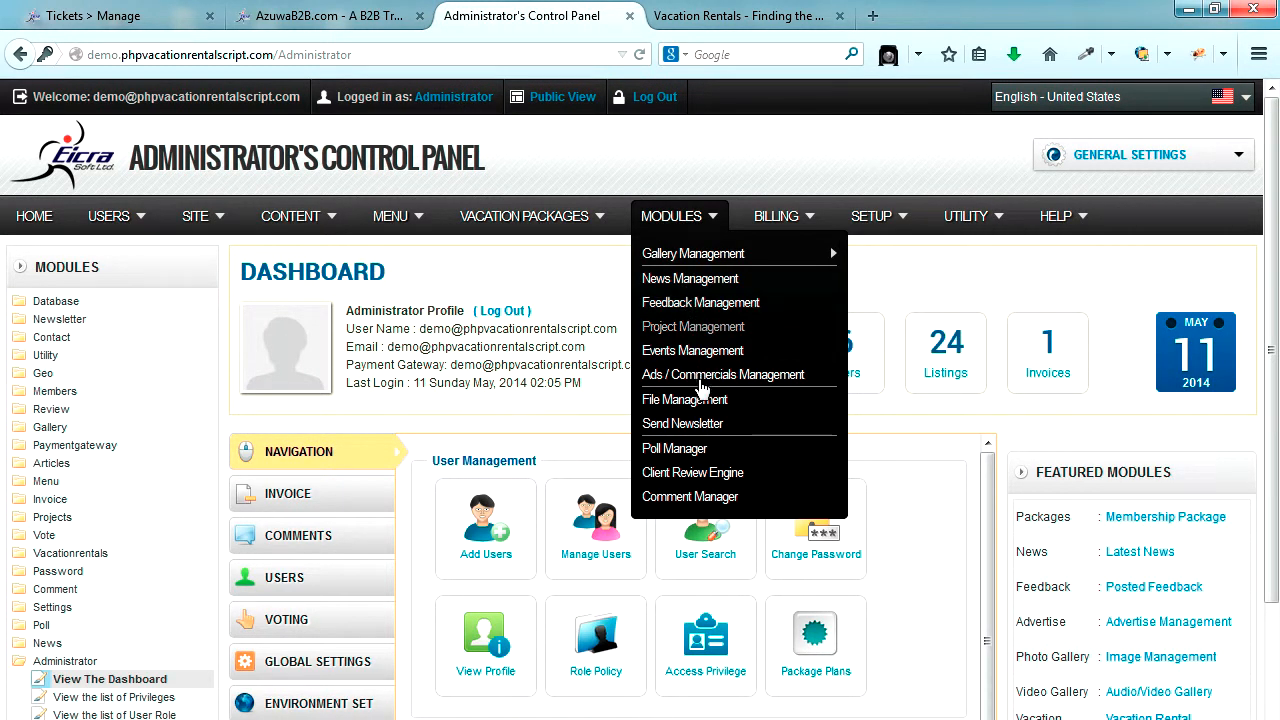
{"action": "left_click", "coordinate": [745, 385]}
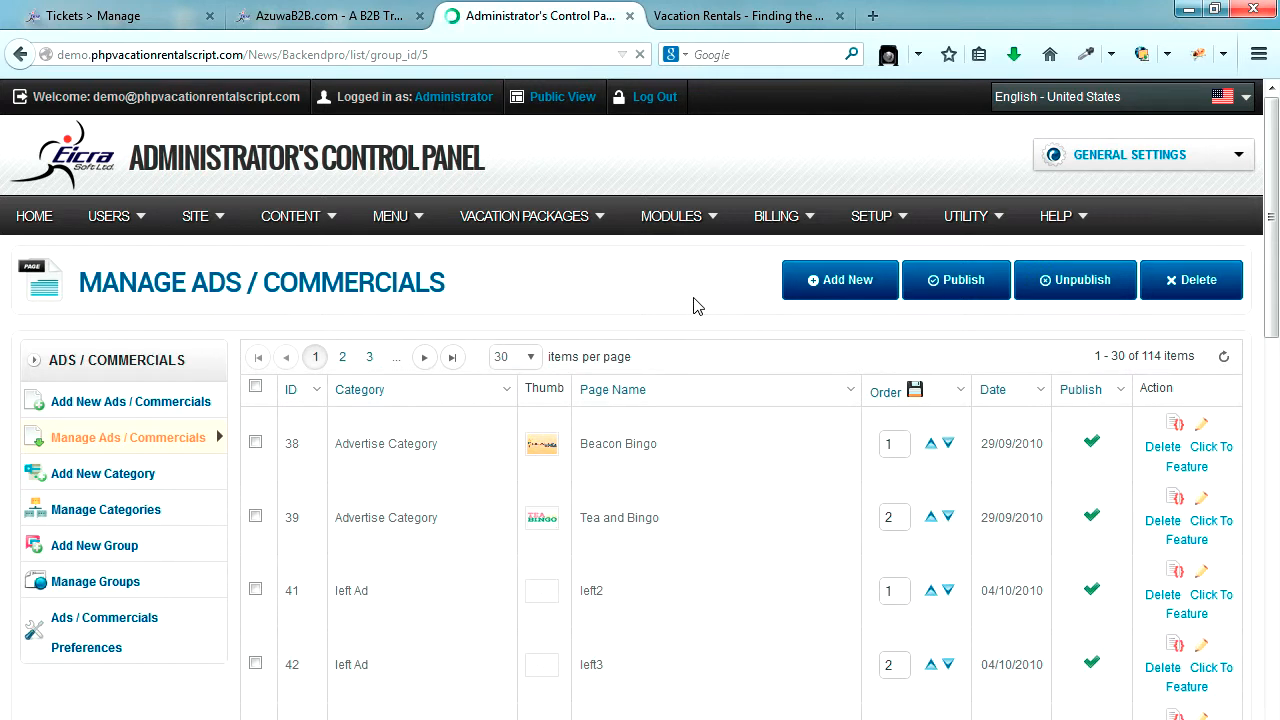
{"action": "scroll", "coordinate": [697, 305], "scroll_direction": "down", "scroll_amount": 10}
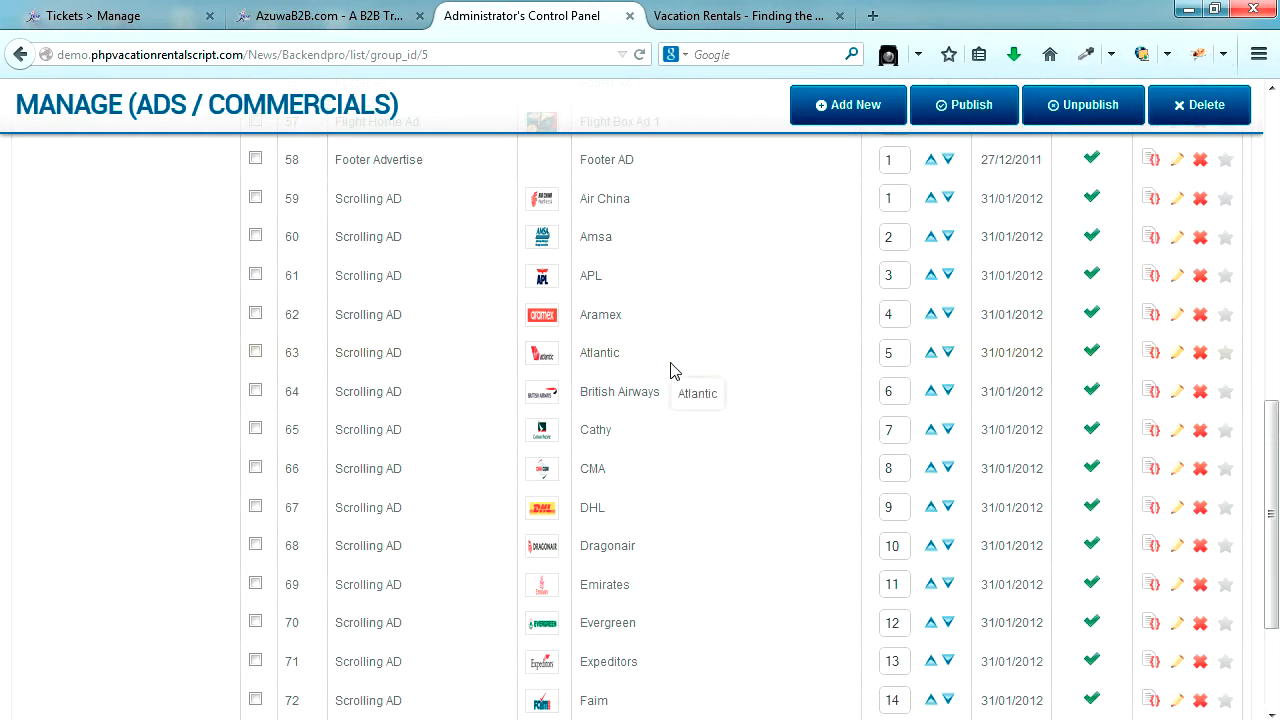
{"action": "scroll", "coordinate": [672, 370], "scroll_direction": "down", "scroll_amount": 2}
{"action": "scroll", "coordinate": [672, 370], "scroll_direction": "up", "scroll_amount": 3}
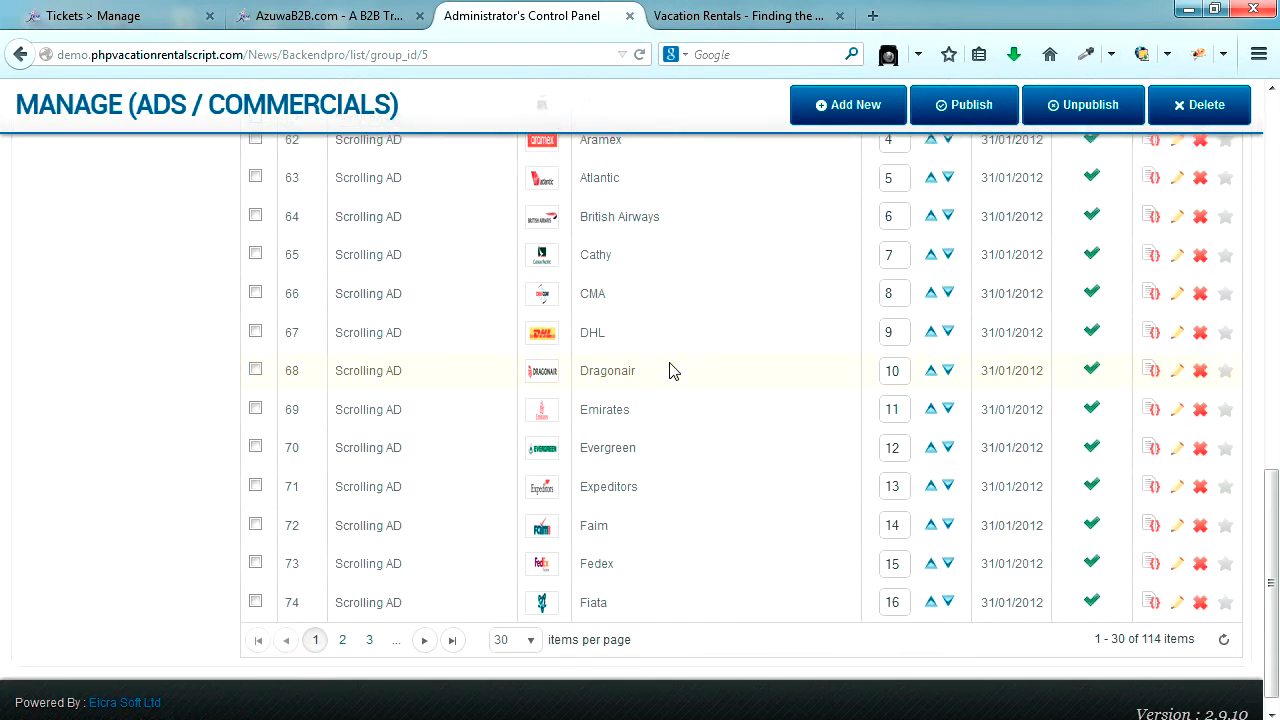
{"action": "scroll", "coordinate": [672, 370], "scroll_direction": "down", "scroll_amount": 3}
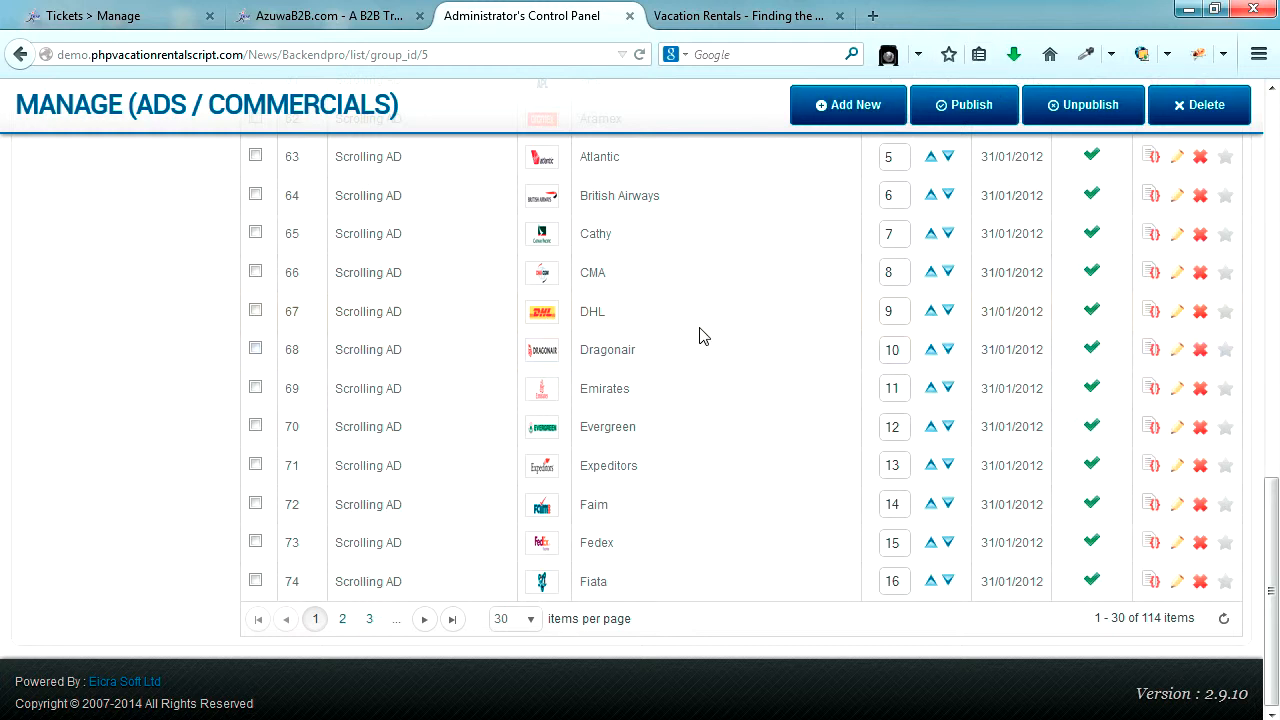
- Show 500 items per page in the ads list and find the Vacation Rental Banner entries
{"action": "left_click", "coordinate": [531, 619]}
{"action": "left_click", "coordinate": [513, 566]}
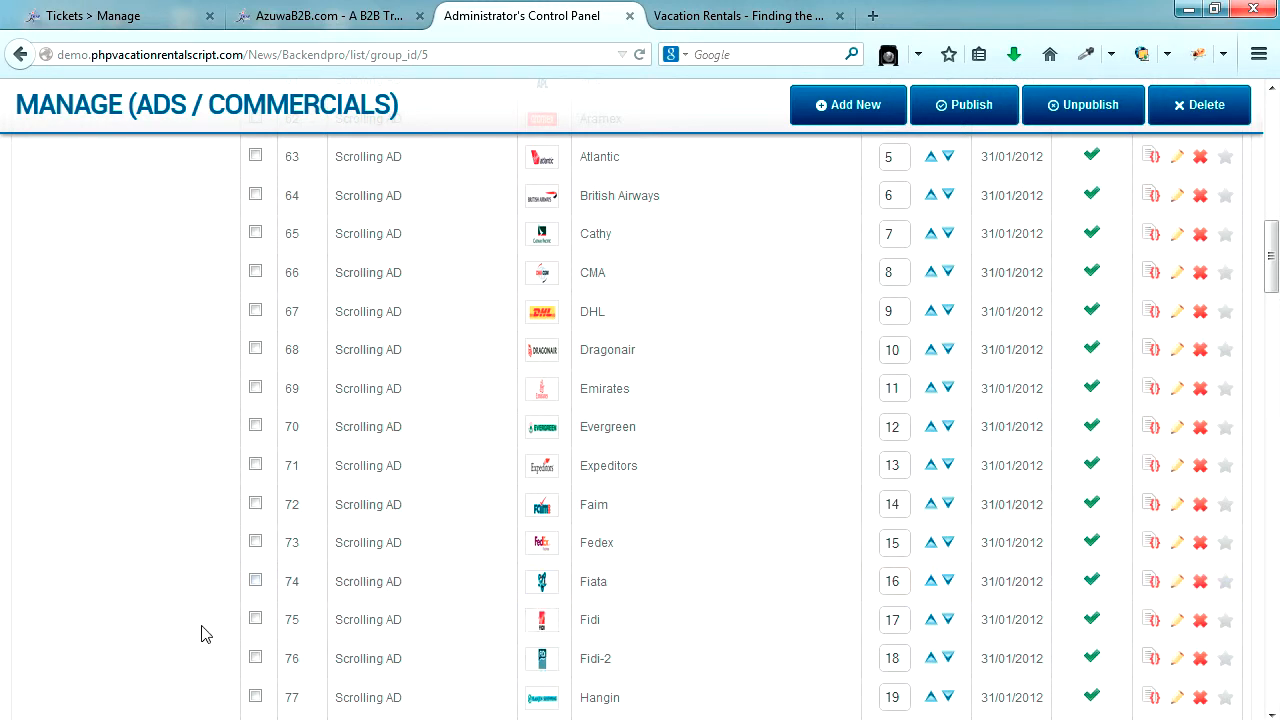
{"action": "scroll", "coordinate": [203, 634], "scroll_direction": "down", "scroll_amount": 10}
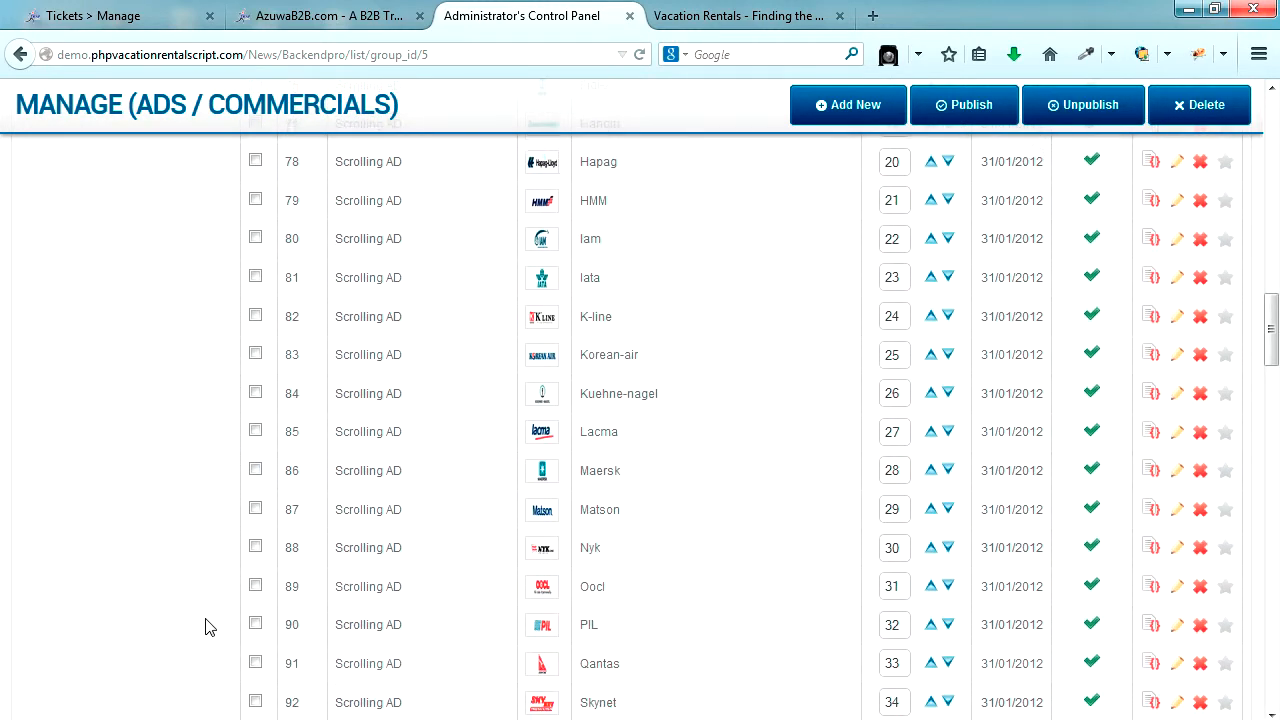
{"action": "scroll", "coordinate": [205, 627], "scroll_direction": "down", "scroll_amount": 20}
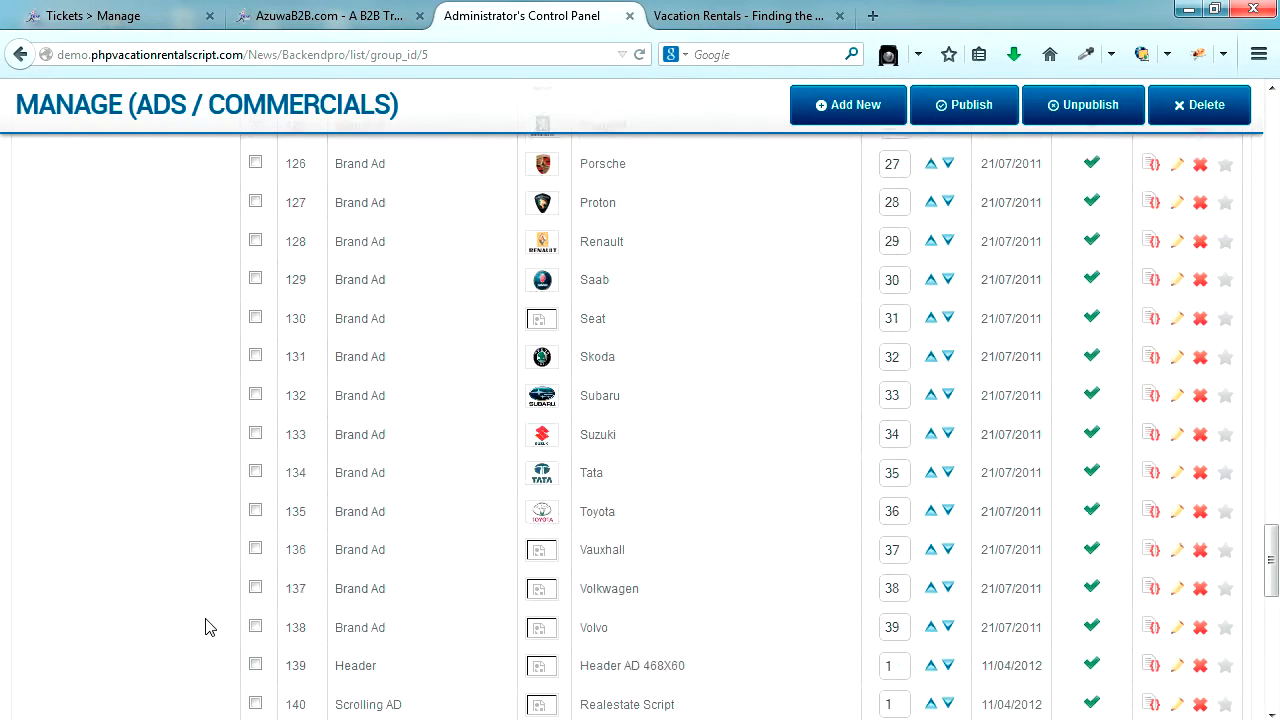
{"action": "scroll", "coordinate": [205, 627], "scroll_direction": "down", "scroll_amount": 4}
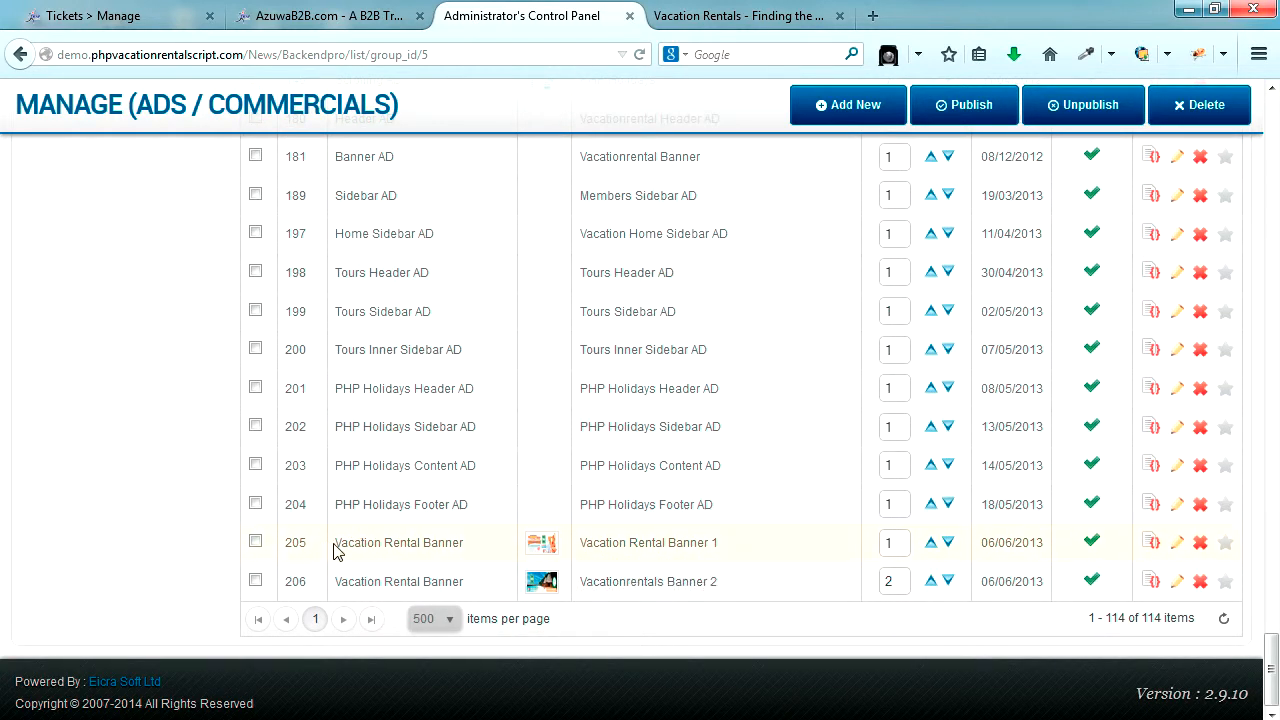
- Examine the two Vacation Rental Banner category entries, IDs 205 and 206, leaving both unselected
{"action": "left_click_drag", "start_coordinate": [338, 544], "coordinate": [465, 550]}
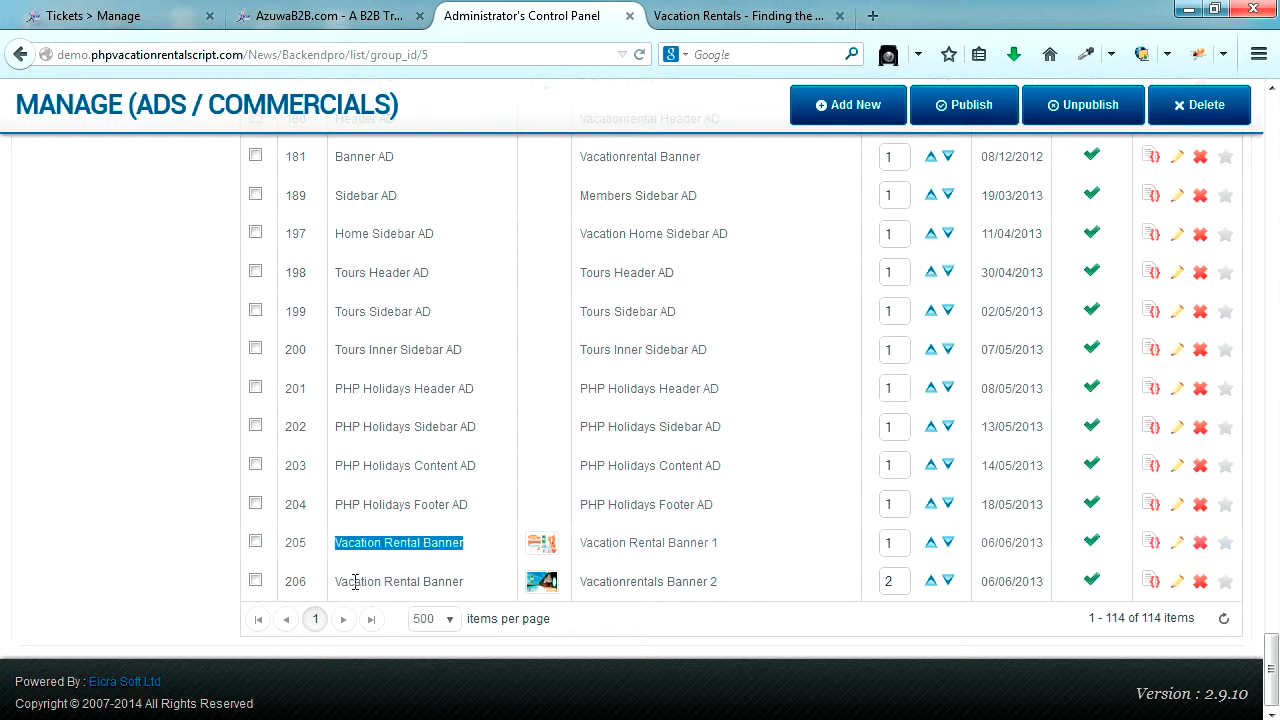
{"action": "left_click_drag", "start_coordinate": [336, 586], "coordinate": [470, 590]}
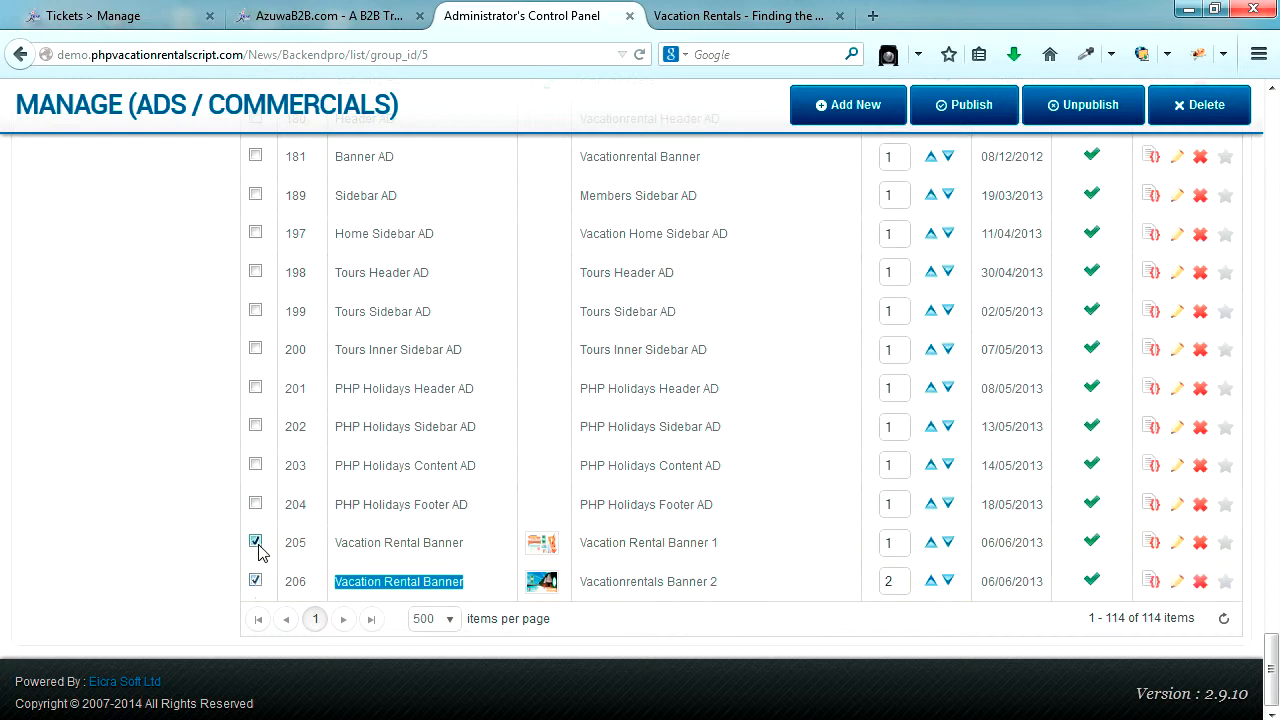
{"action": "left_click", "coordinate": [256, 543]}
{"action": "left_click", "coordinate": [256, 581]}
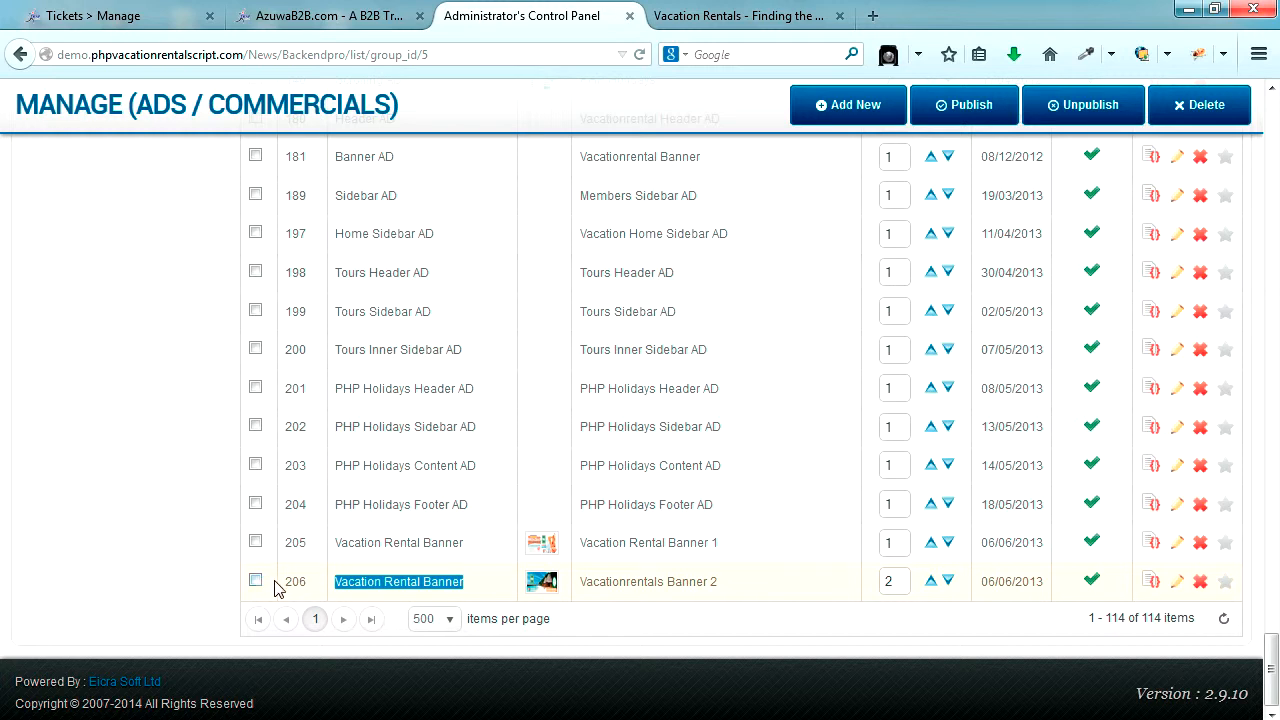
- Open Vacation Rental Banner 1 for editing and review its page name and page title
{"action": "left_click", "coordinate": [1178, 546]}
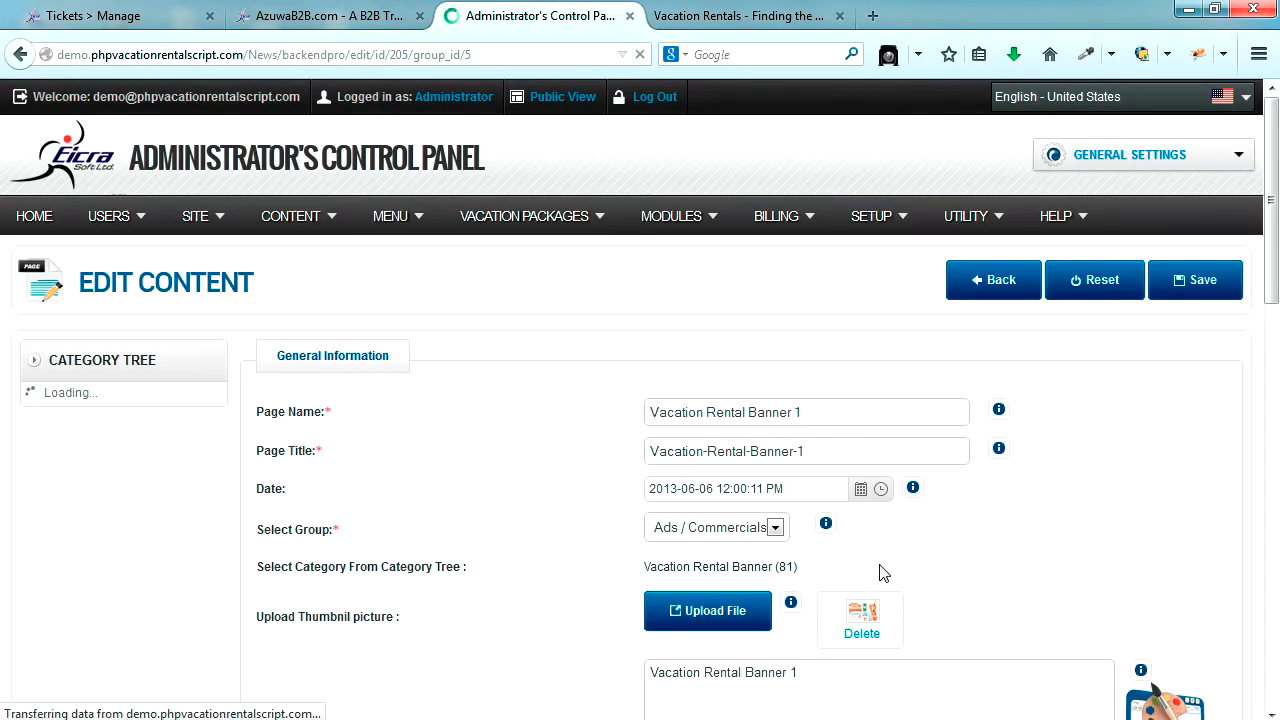
{"action": "scroll", "coordinate": [883, 572], "scroll_direction": "down", "scroll_amount": 1}
{"action": "scroll", "coordinate": [897, 498], "scroll_direction": "down", "scroll_amount": 3}
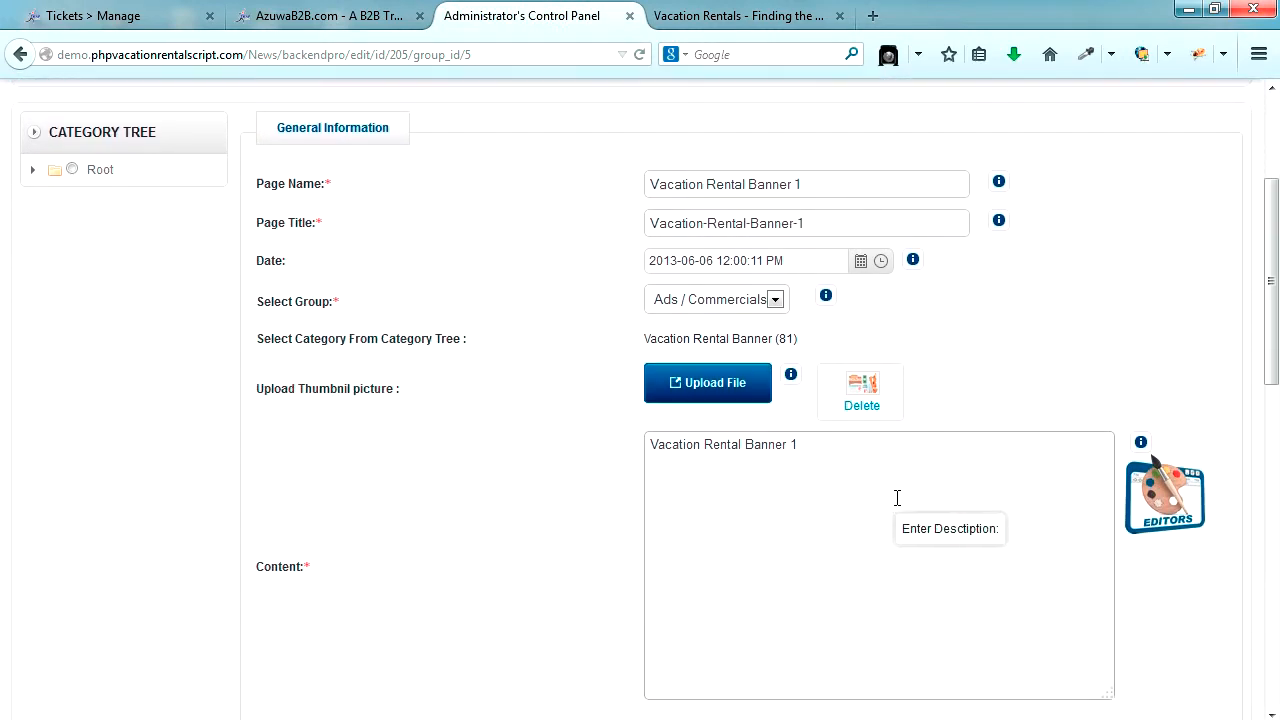
{"action": "left_click_drag", "start_coordinate": [811, 184], "coordinate": [634, 183]}
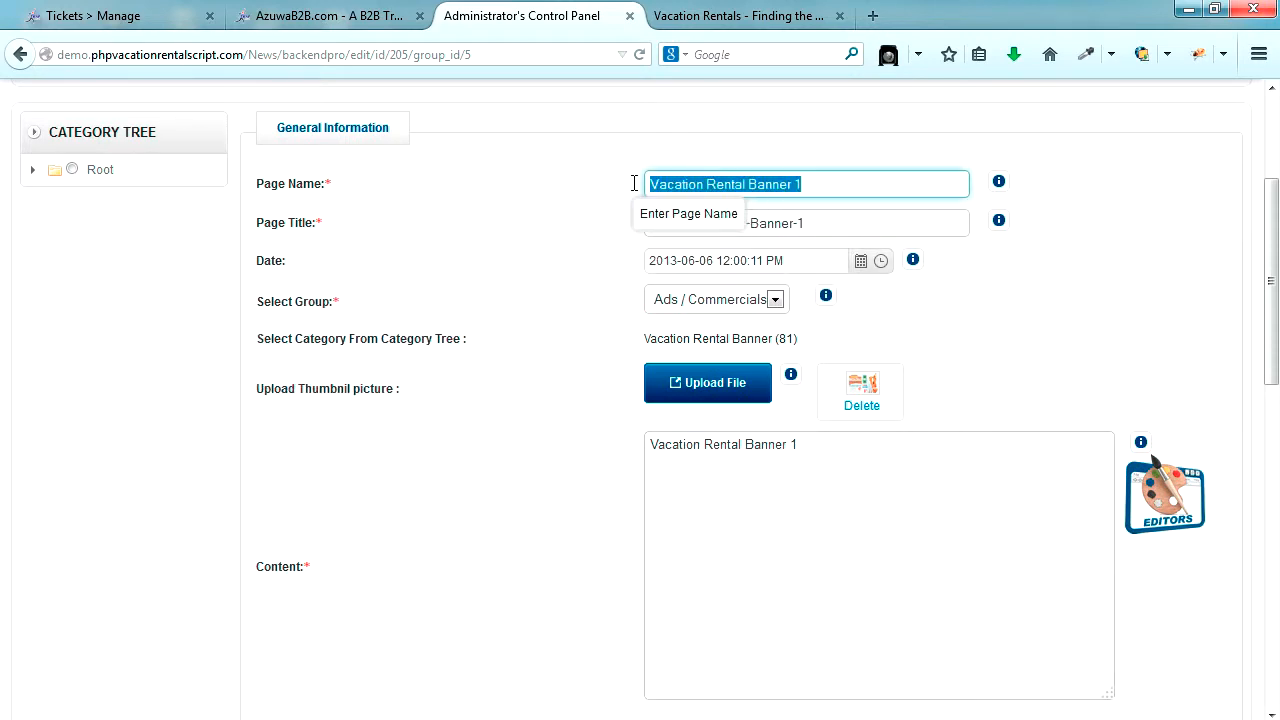
{"action": "left_click_drag", "start_coordinate": [812, 222], "coordinate": [622, 218]}
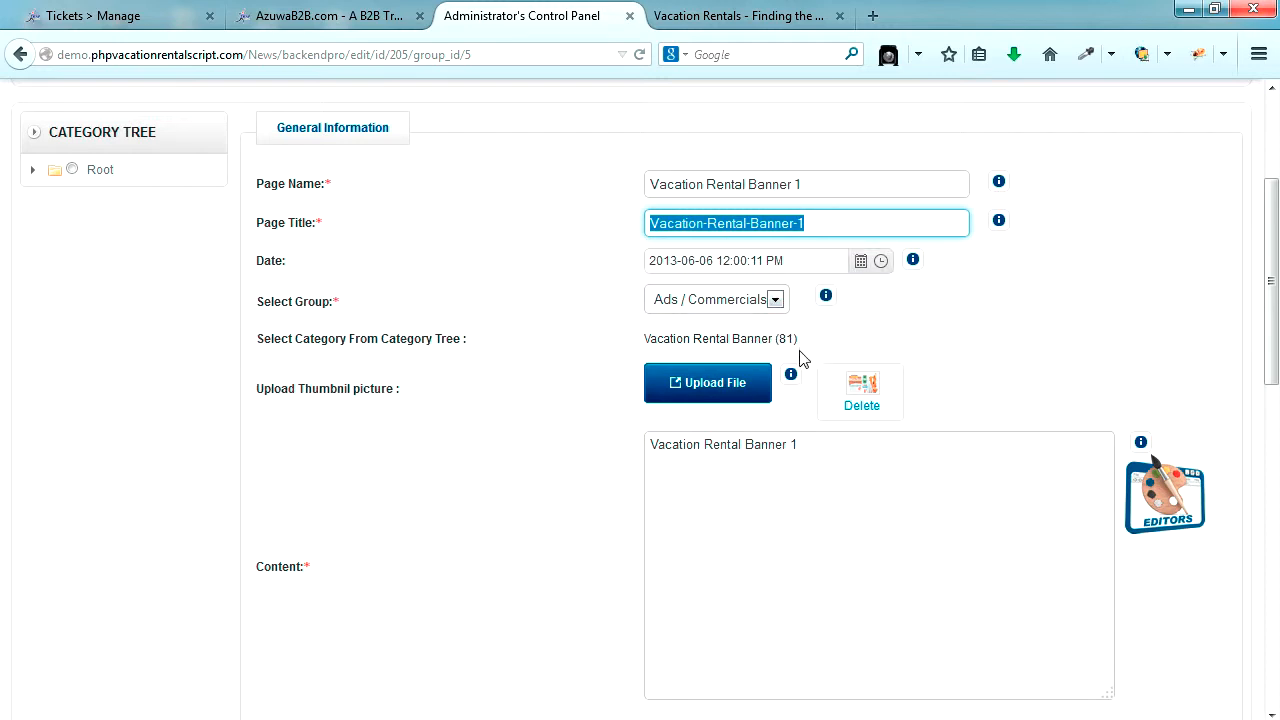
- Delete the banner's existing thumbnail picture and start a new file upload
{"action": "left_click", "coordinate": [862, 408]}
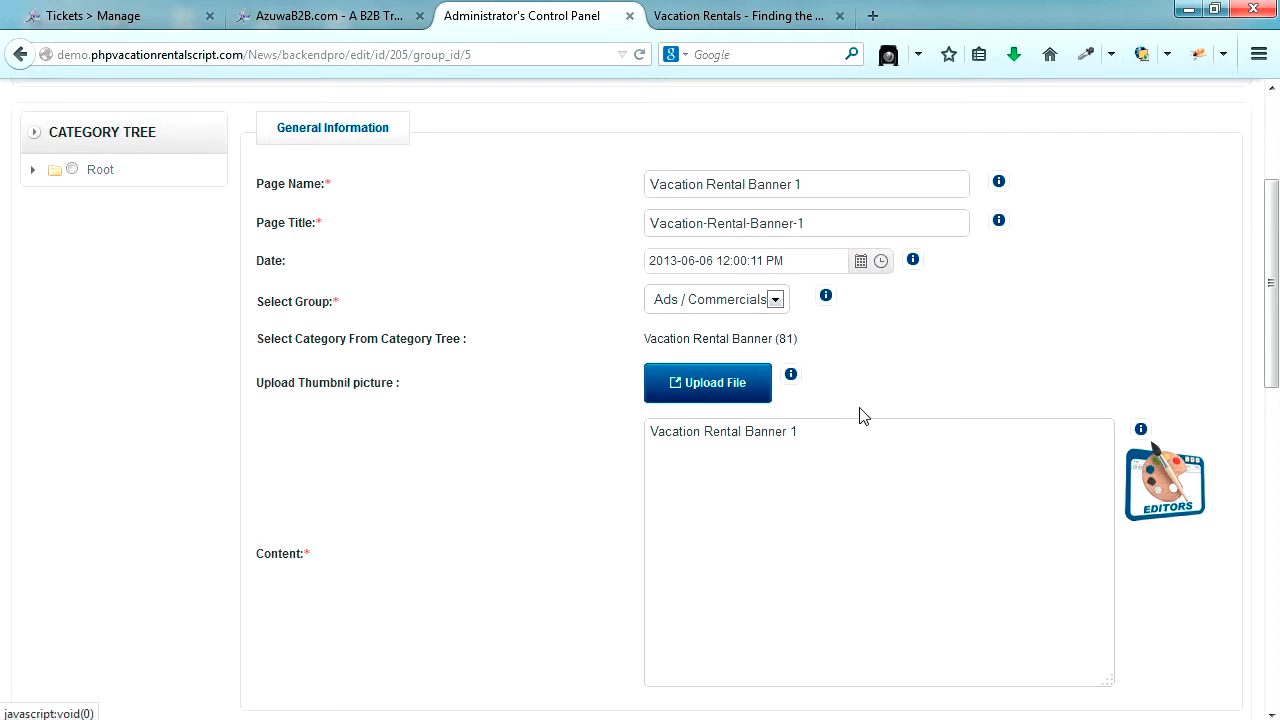
{"action": "left_click", "coordinate": [722, 388]}
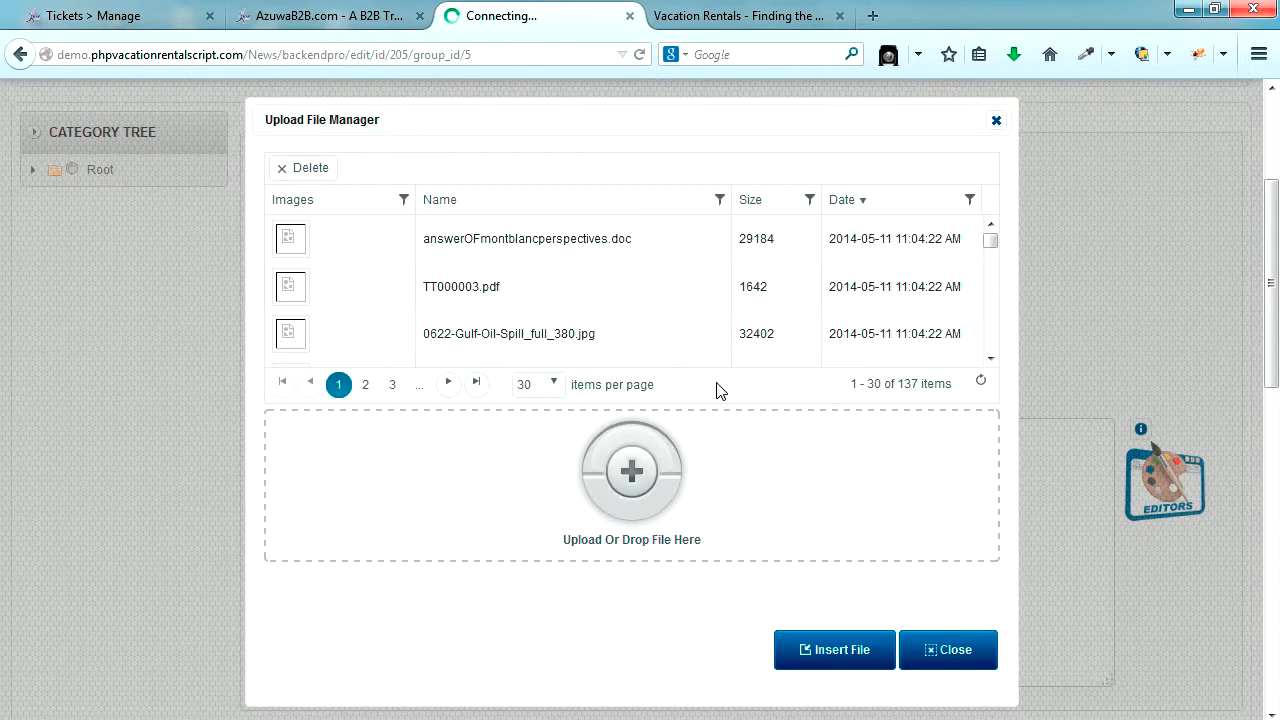
{"action": "left_click", "coordinate": [640, 465]}
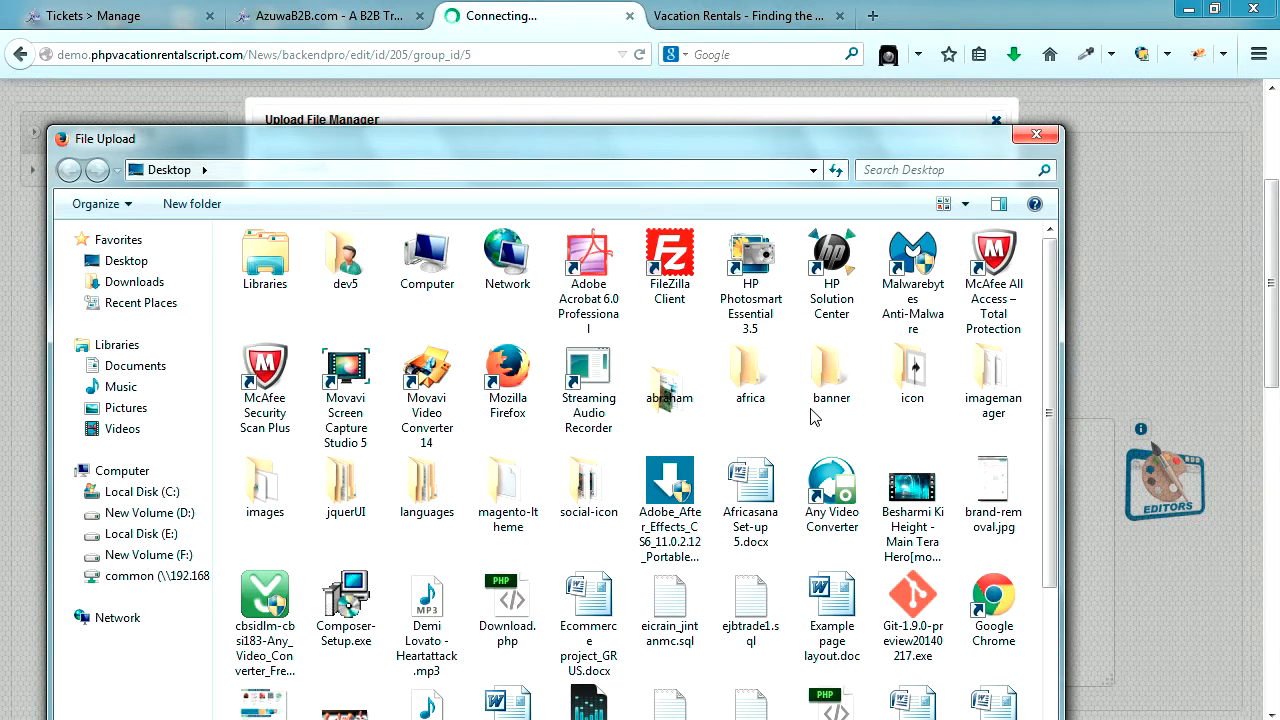
- Upload slide1.jpg from the banner folder on the Desktop
{"action": "left_click", "coordinate": [831, 373]}
{"action": "double_click", "coordinate": [831, 373]}
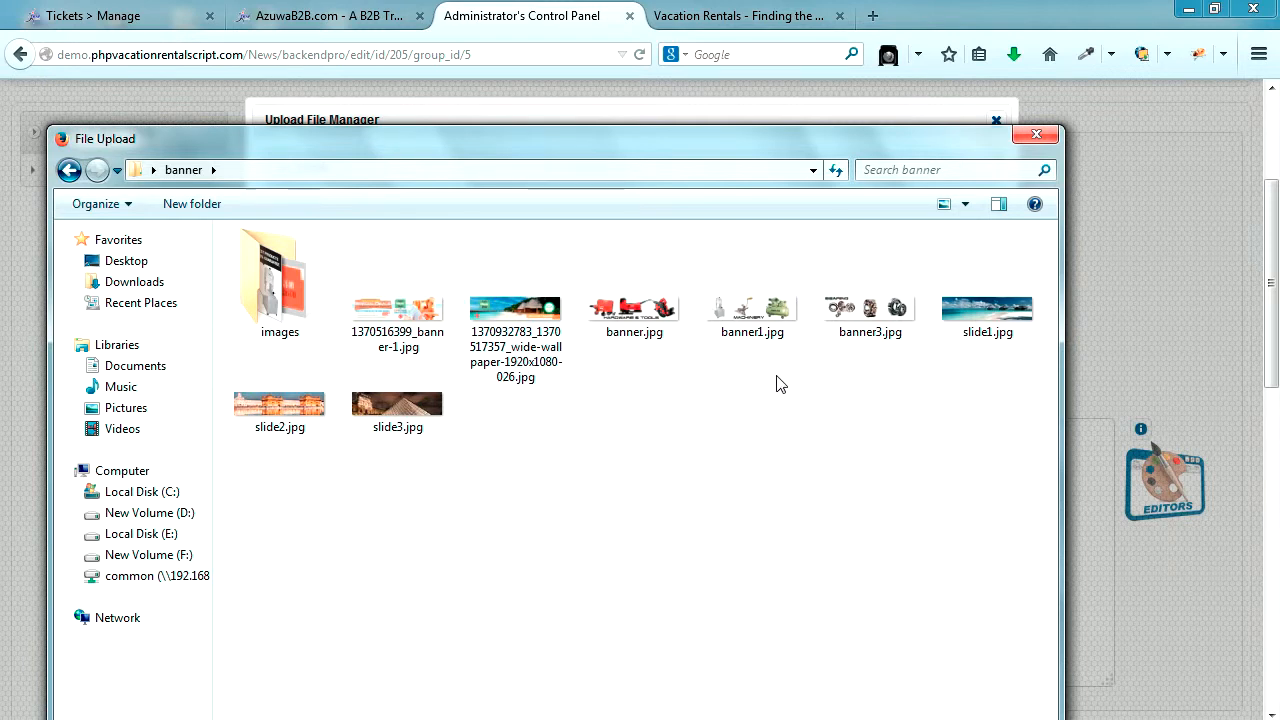
{"action": "left_click", "coordinate": [988, 325]}
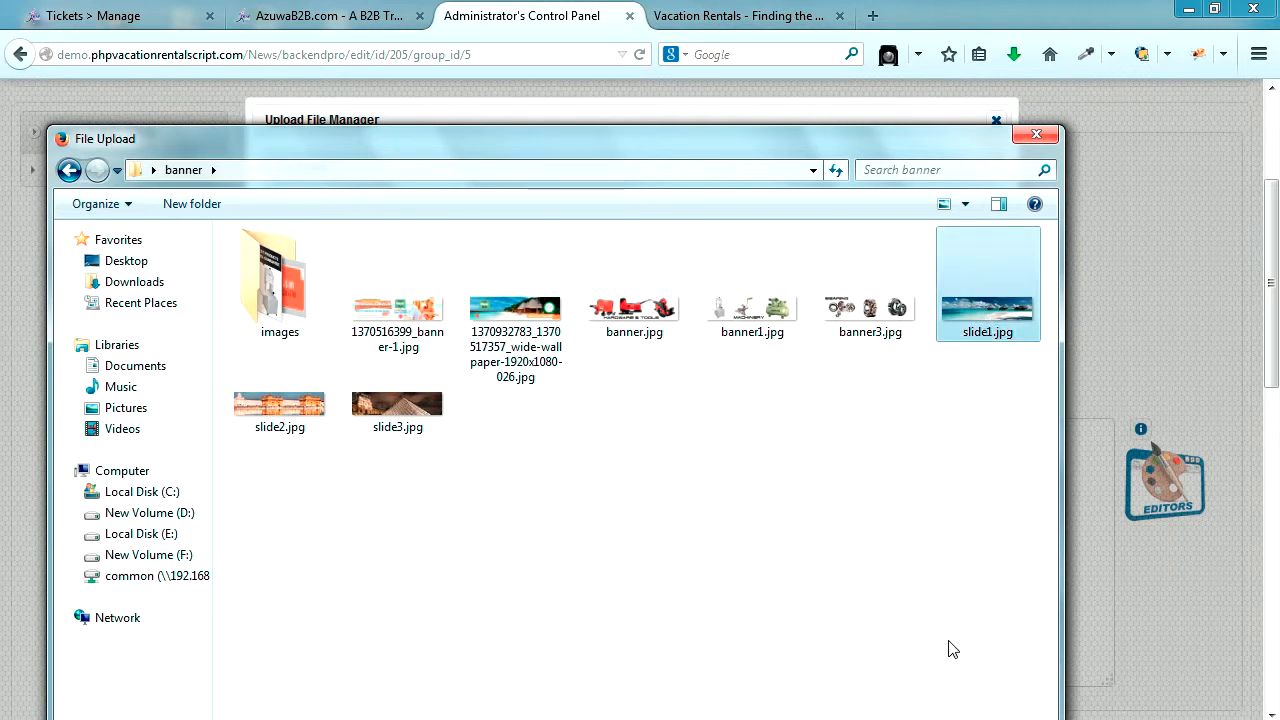
{"action": "left_click_drag", "start_coordinate": [797, 131], "coordinate": [829, 68]}
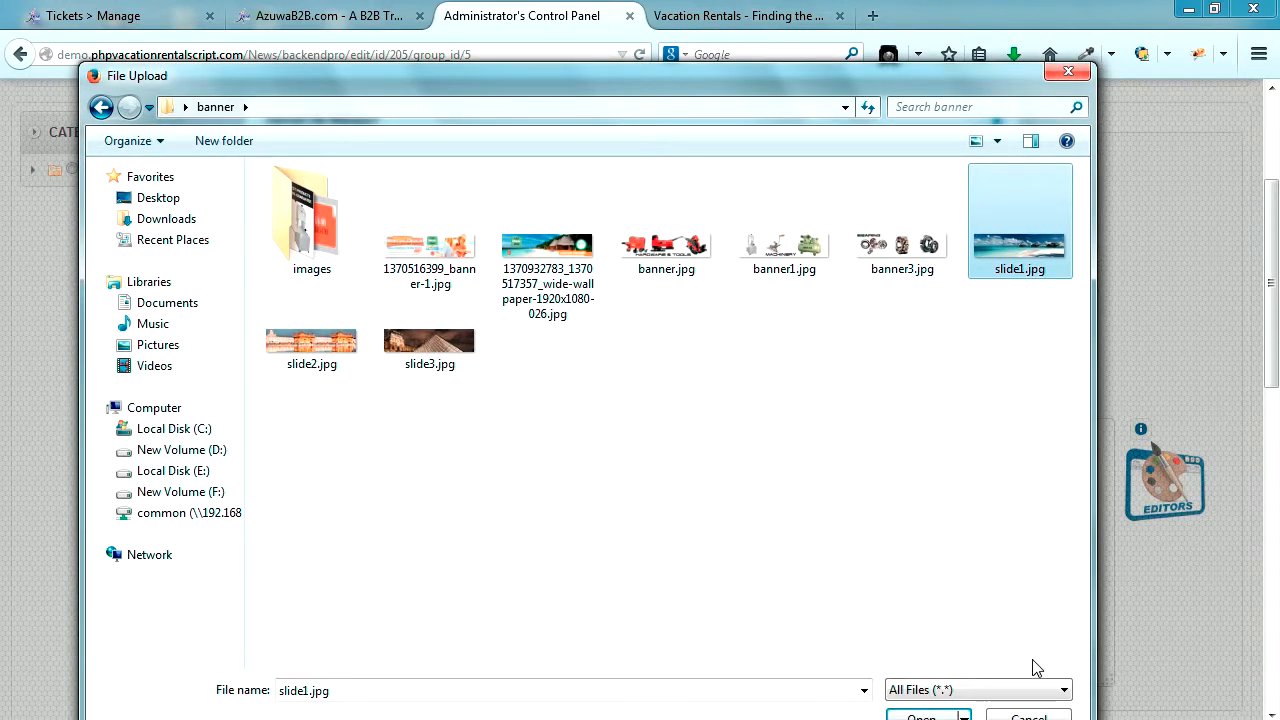
{"action": "left_click_drag", "start_coordinate": [774, 85], "coordinate": [768, 39]}
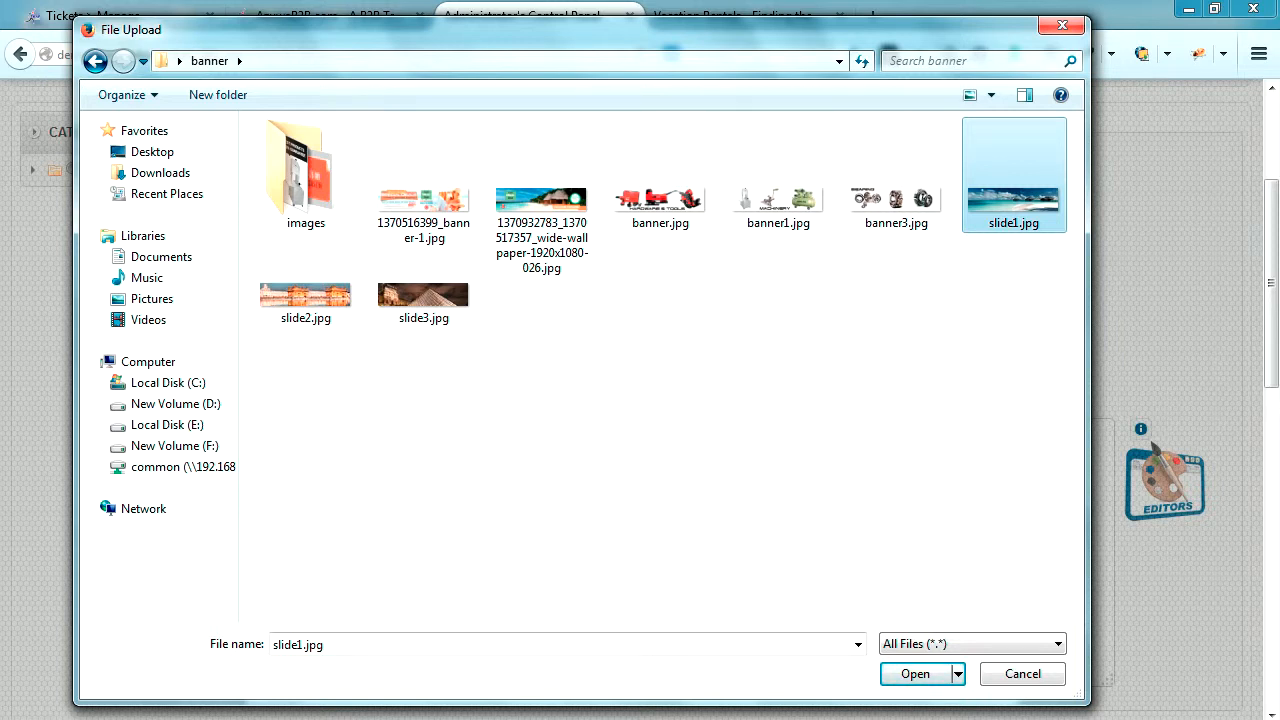
{"action": "left_click_drag", "start_coordinate": [1088, 703], "coordinate": [1055, 556]}
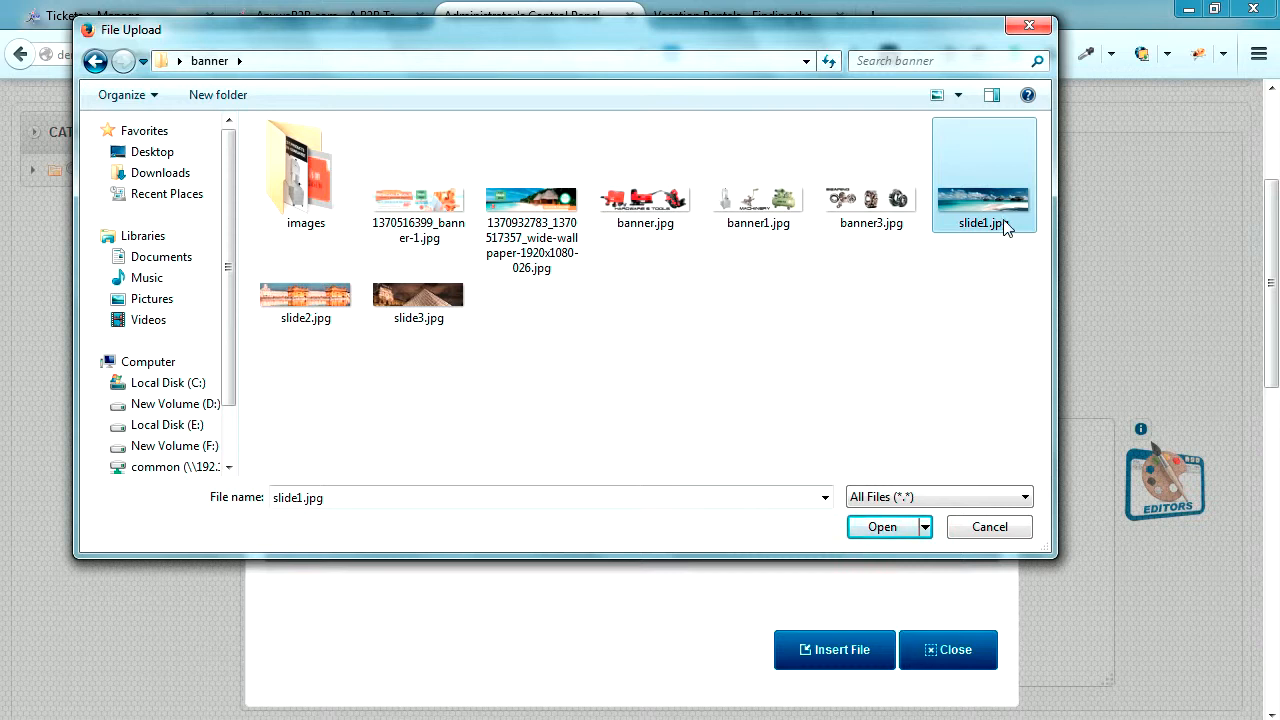
{"action": "left_click", "coordinate": [884, 530]}
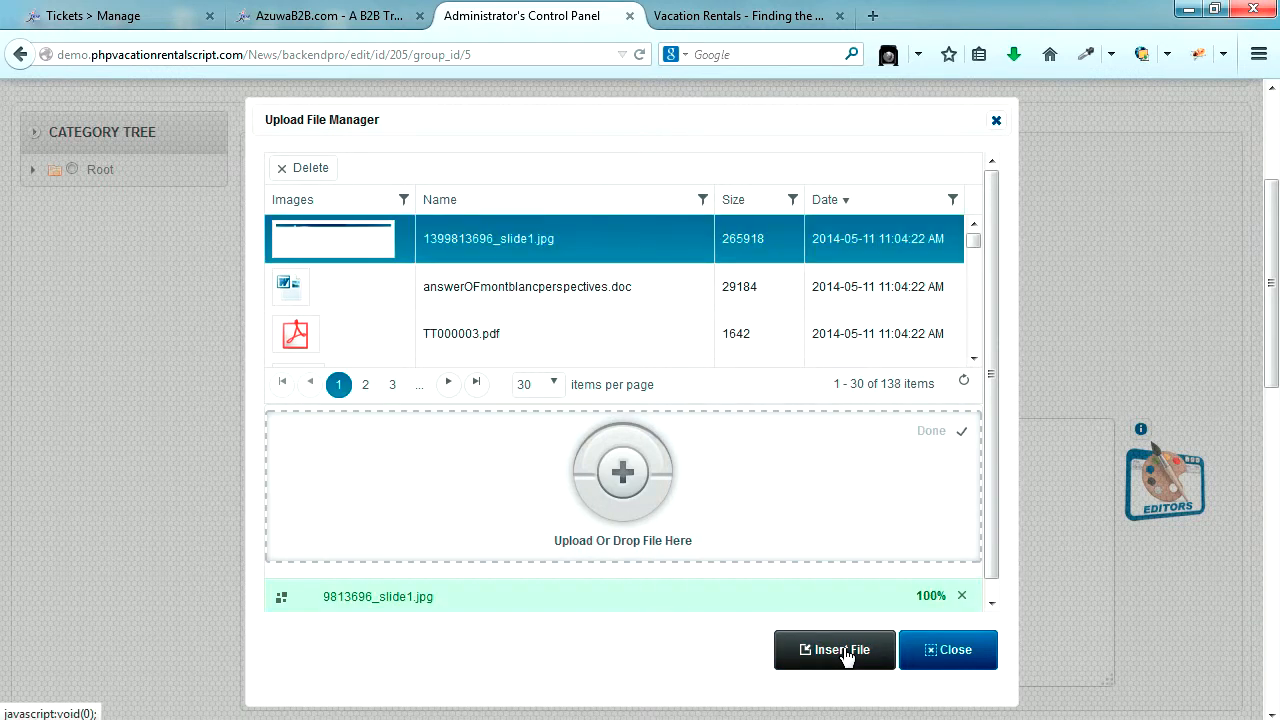
- Insert the uploaded slide1.jpg as the thumbnail of Vacation Rental Banner 1 and save the page
{"action": "left_click", "coordinate": [842, 651]}
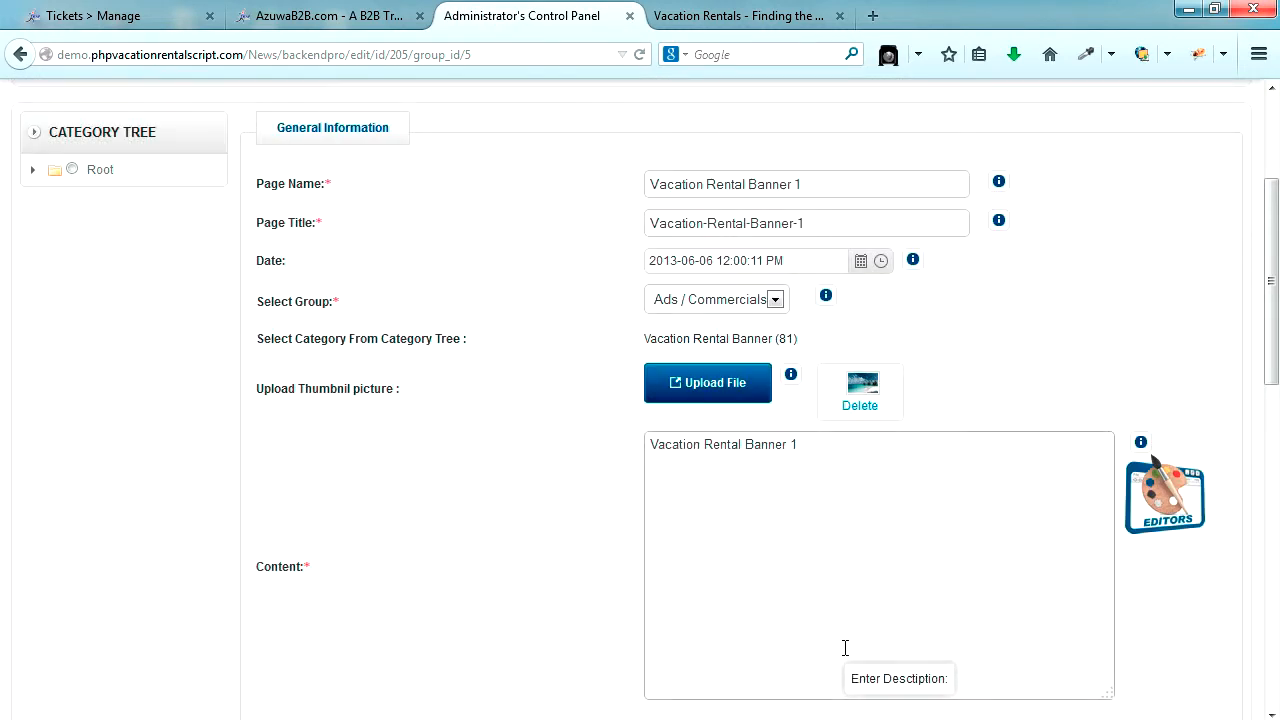
{"action": "scroll", "coordinate": [1086, 351], "scroll_direction": "up", "scroll_amount": 3}
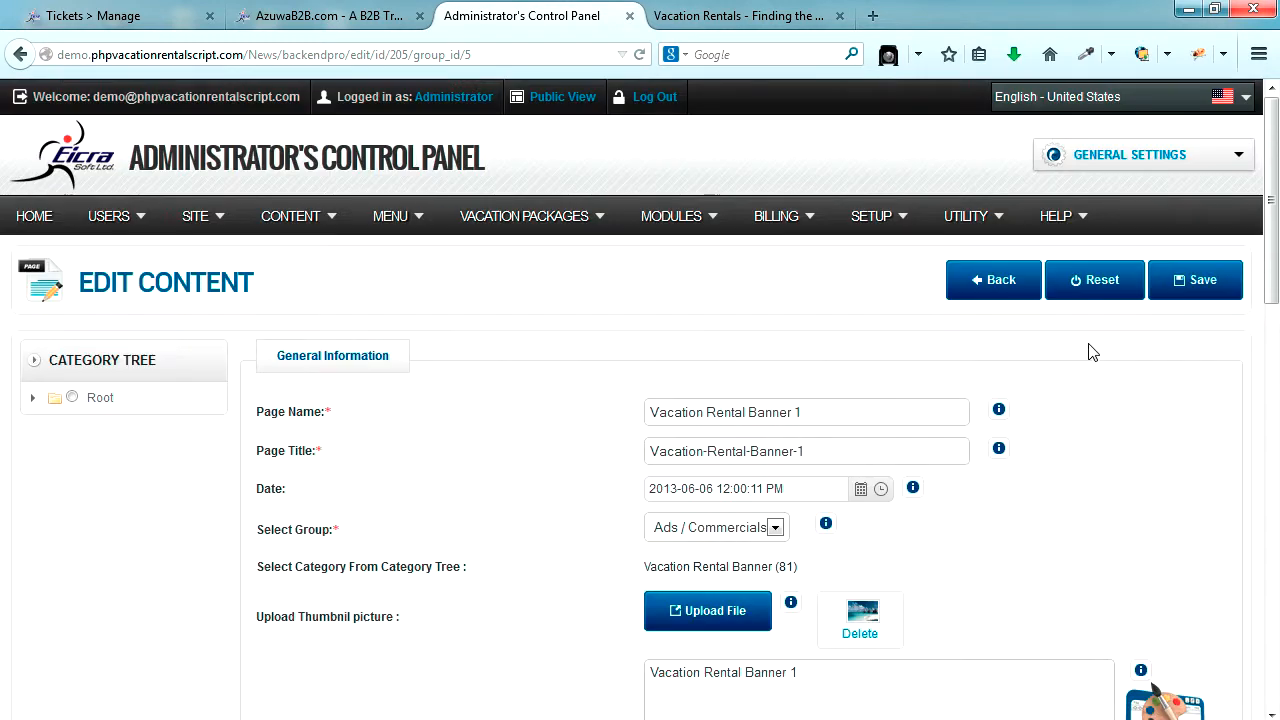
{"action": "left_click", "coordinate": [1199, 284]}
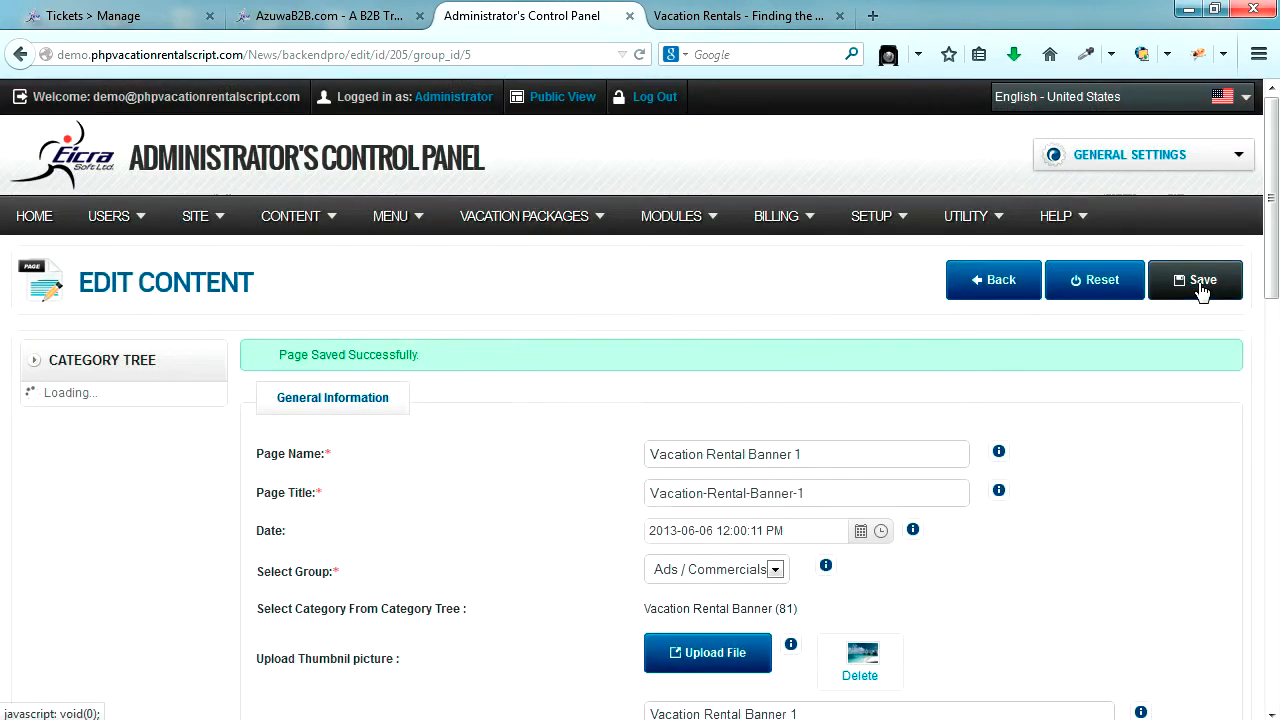
- Return to the Ads / Commercials list and open Vacationrentals Banner 2 for editing
{"action": "left_click", "coordinate": [999, 283]}
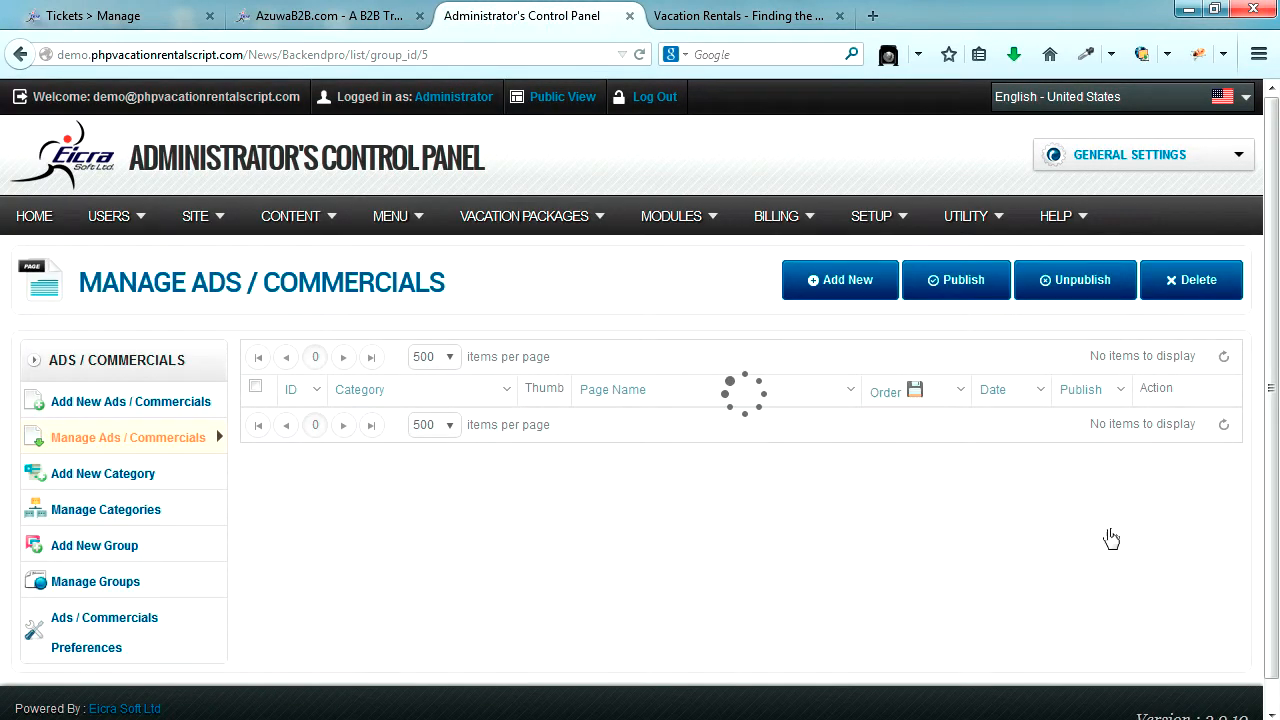
{"action": "scroll", "coordinate": [1258, 484], "scroll_direction": "down", "scroll_amount": 15}
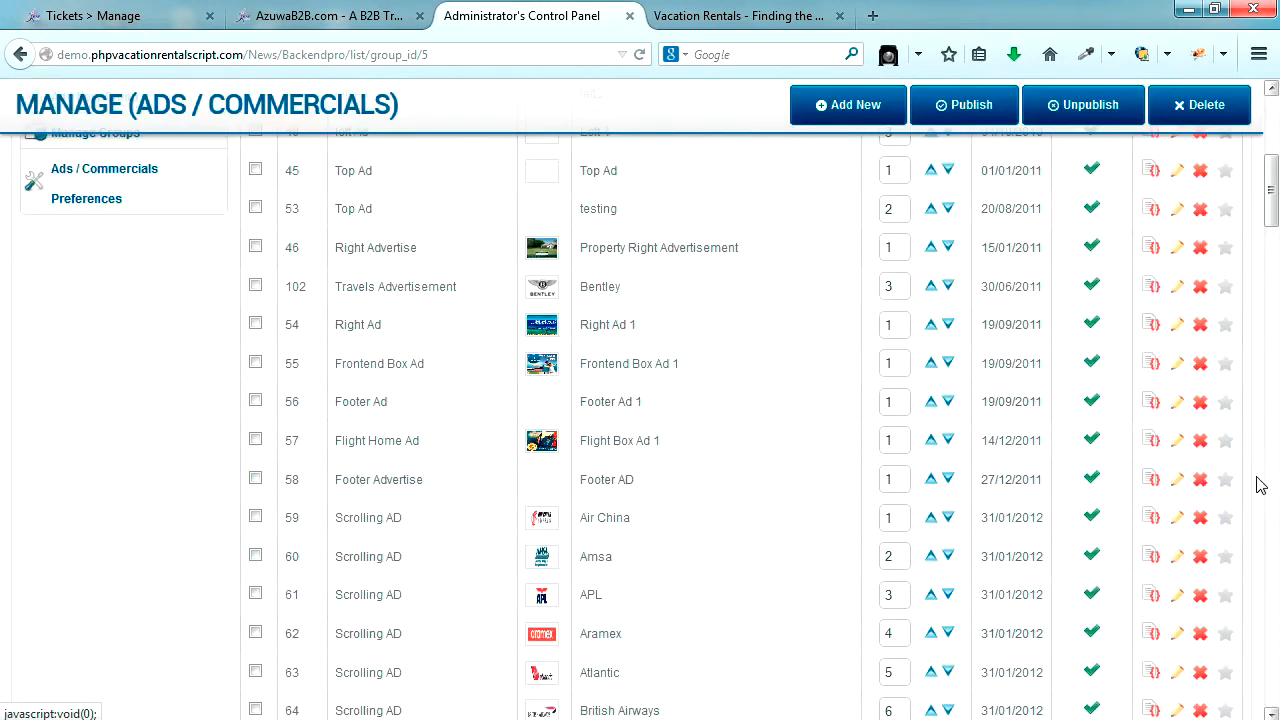
{"action": "scroll", "coordinate": [1258, 484], "scroll_direction": "down", "scroll_amount": 20}
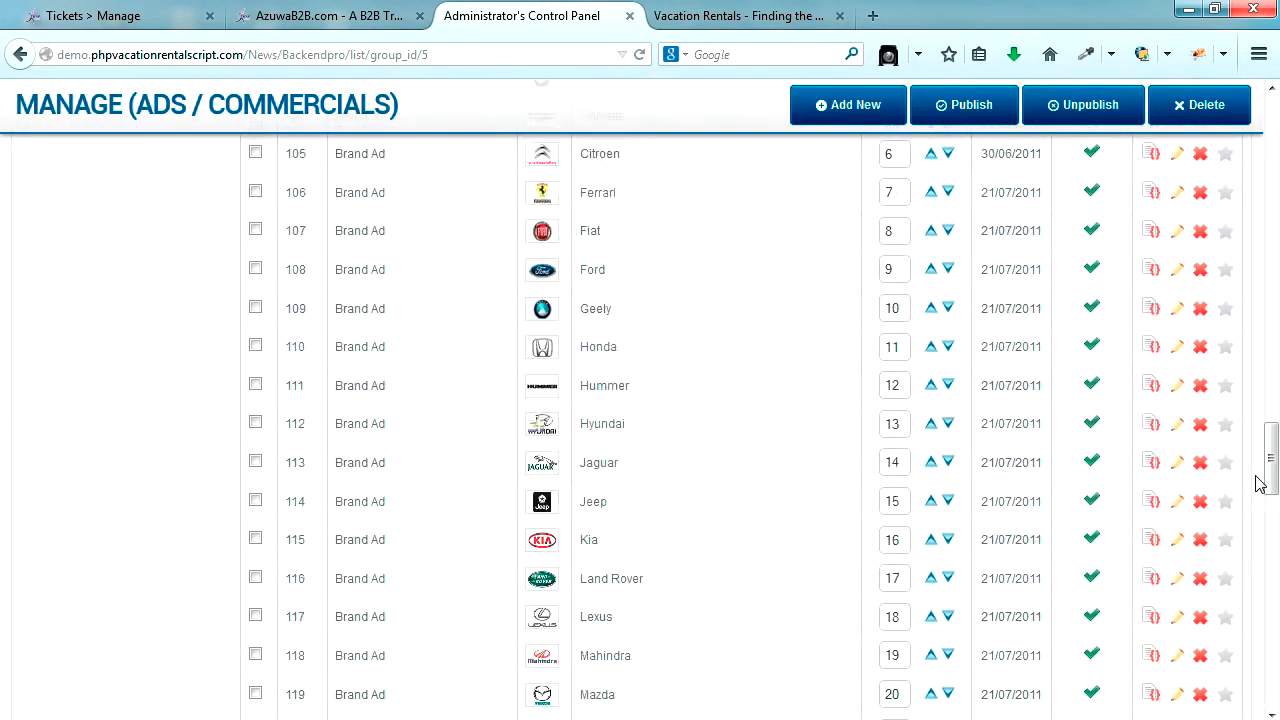
{"action": "scroll", "coordinate": [1258, 484], "scroll_direction": "down", "scroll_amount": 1}
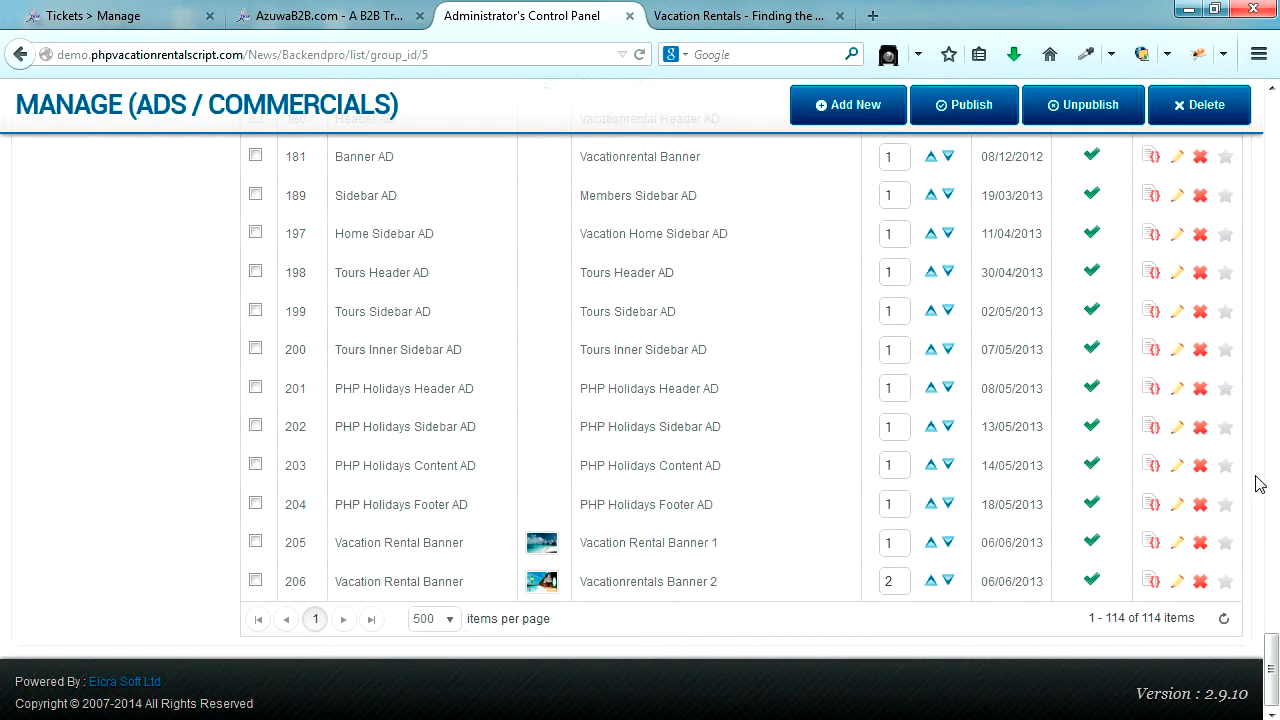
{"action": "left_click", "coordinate": [1179, 583]}
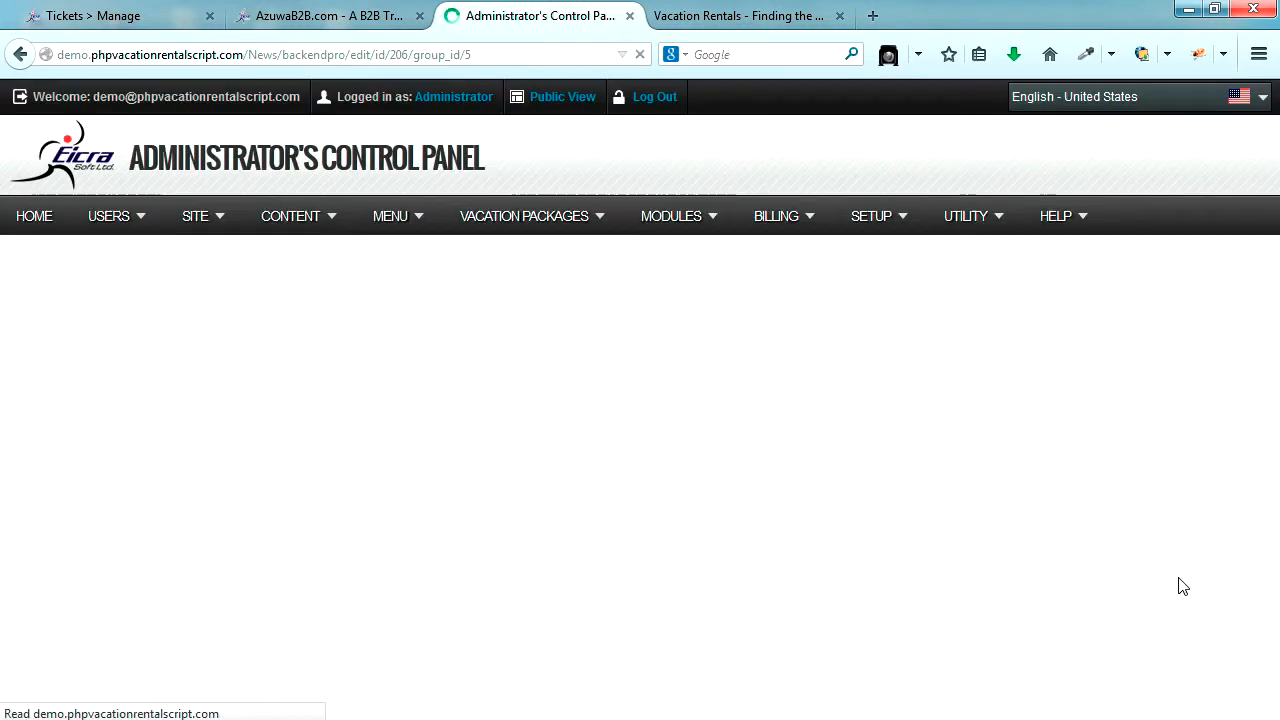
- Delete the existing thumbnail picture of Vacationrentals Banner 2 and upload slide2.jpg from the banner folder
{"action": "scroll", "coordinate": [1209, 527], "scroll_direction": "down", "scroll_amount": 5}
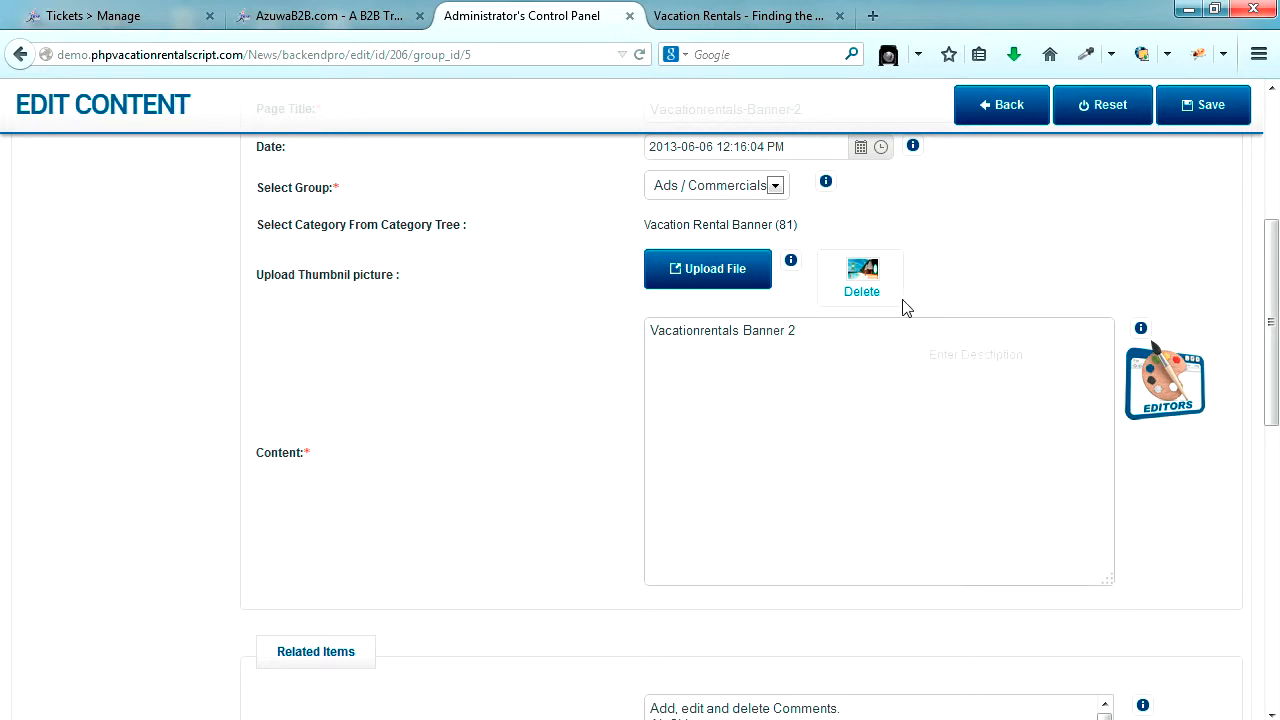
{"action": "left_click", "coordinate": [862, 292]}
{"action": "left_click", "coordinate": [723, 268]}
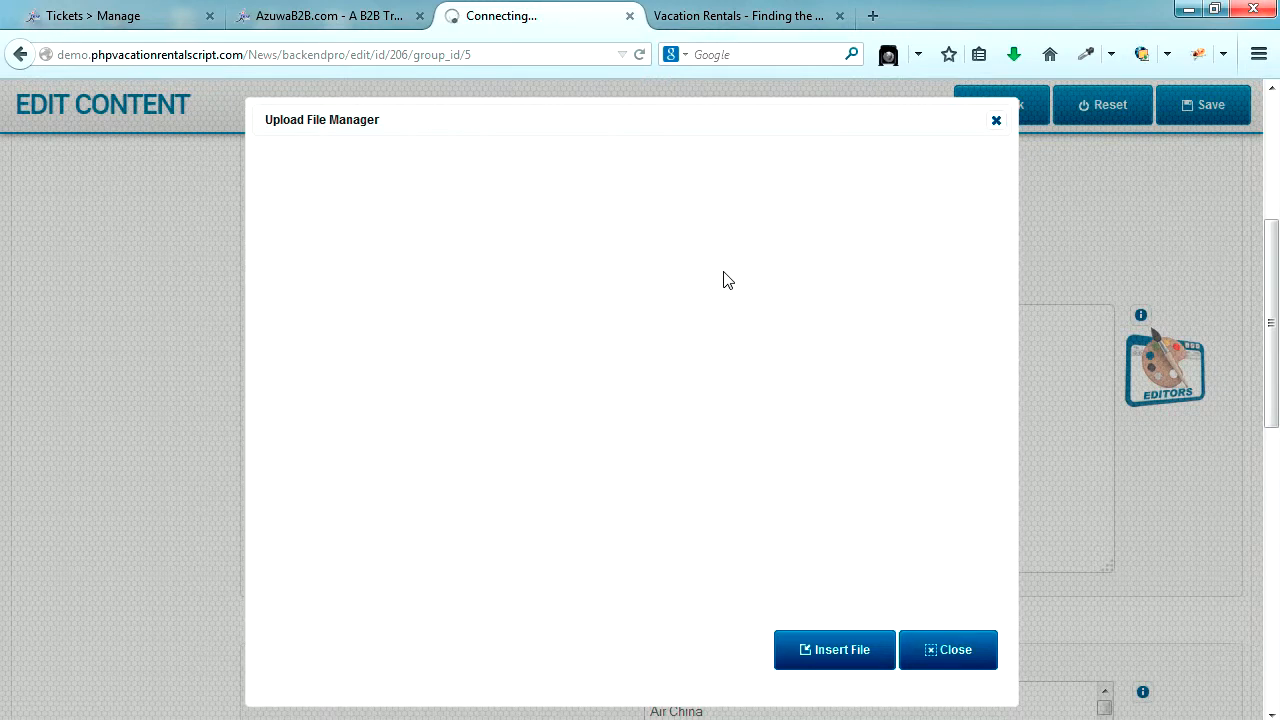
{"action": "left_click", "coordinate": [636, 470]}
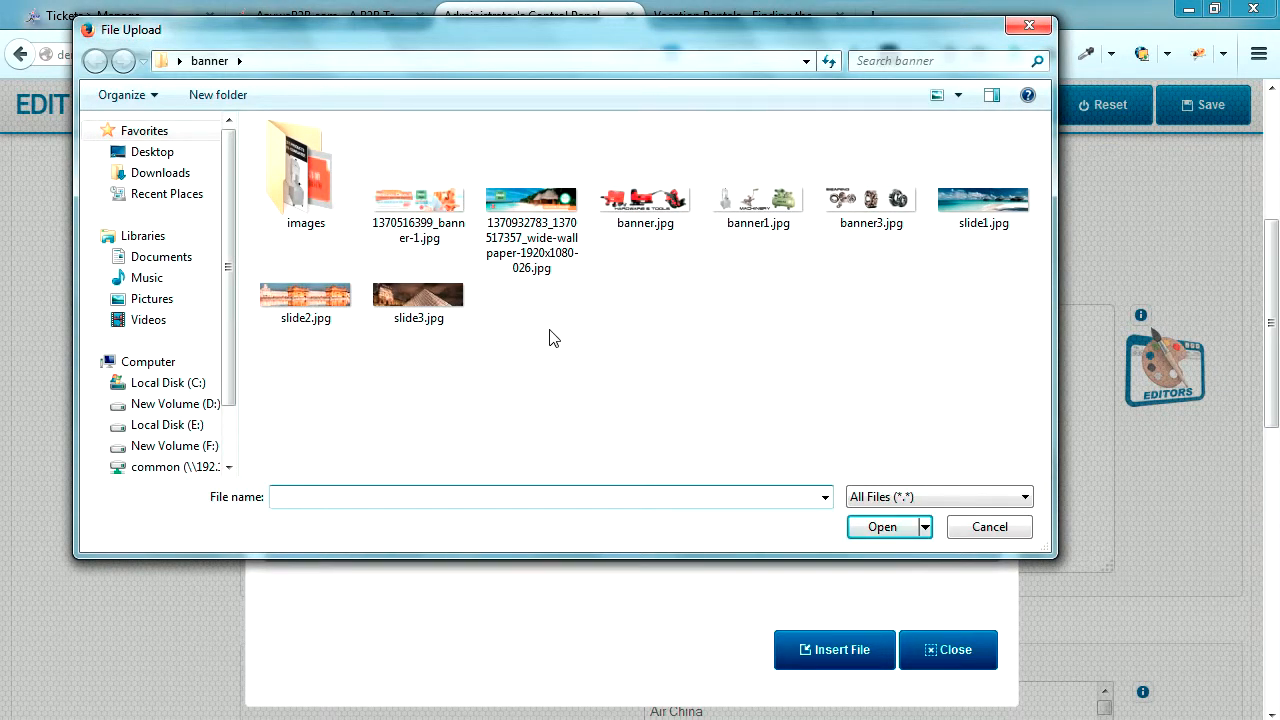
{"action": "left_click", "coordinate": [338, 312]}
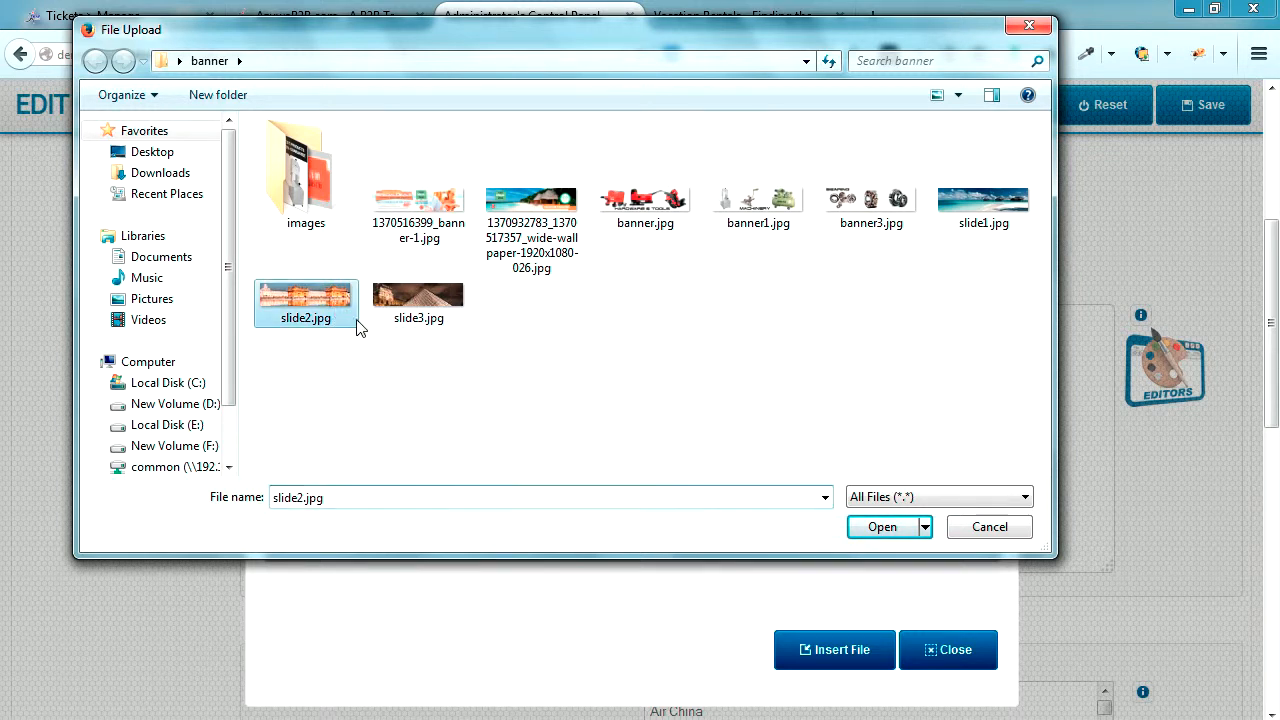
{"action": "left_click", "coordinate": [884, 532]}
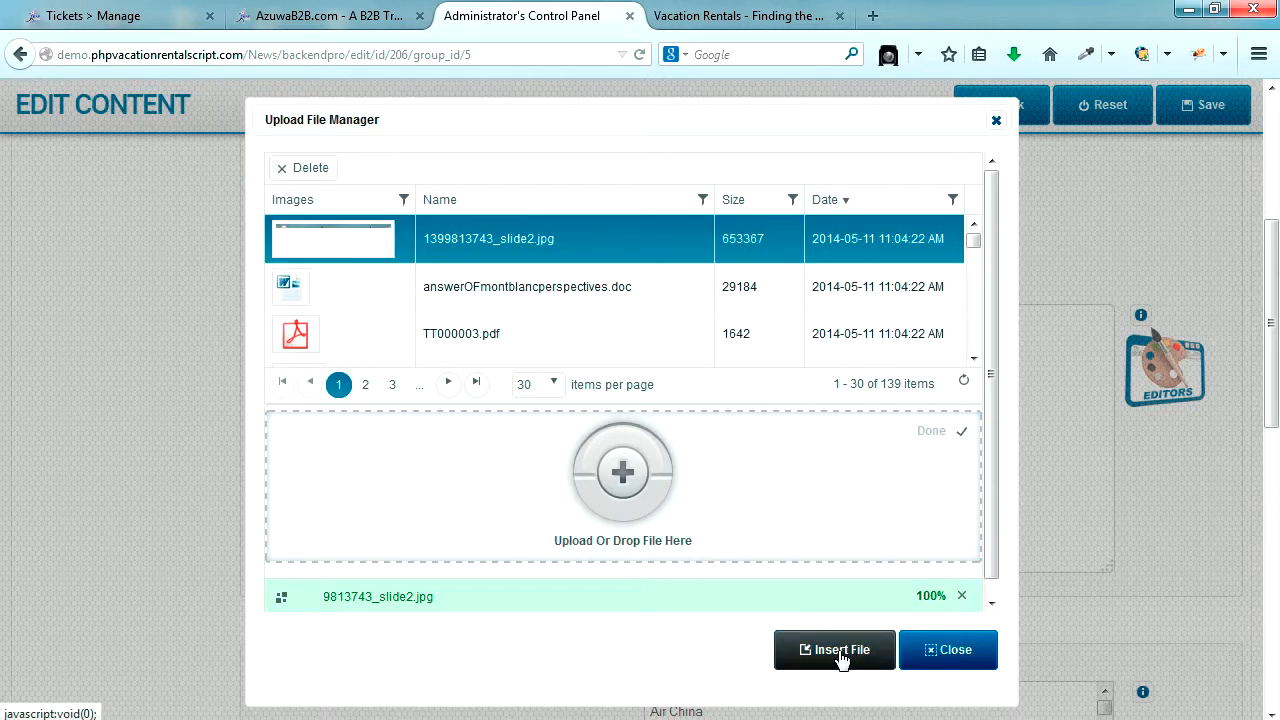
- Insert the uploaded slide2.jpg as the thumbnail of Vacationrentals Banner 2 and save the page
{"action": "left_click", "coordinate": [841, 651]}
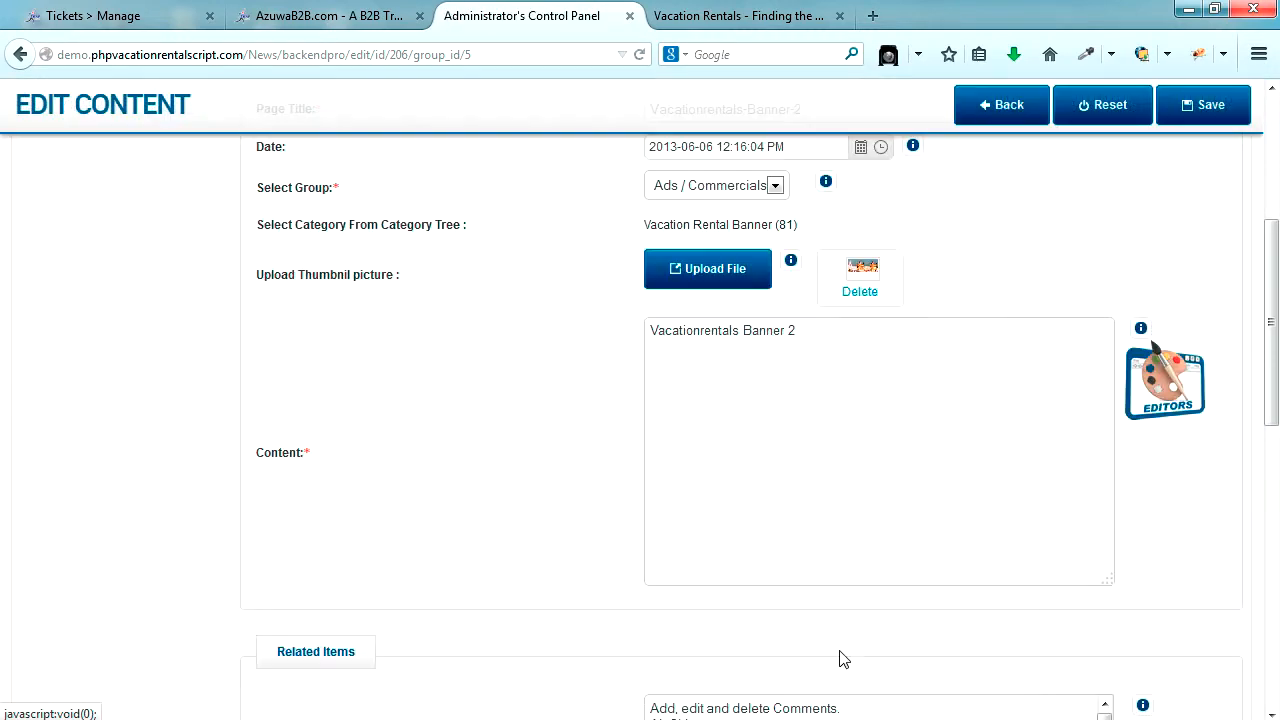
{"action": "scroll", "coordinate": [1068, 563], "scroll_direction": "up", "scroll_amount": 4}
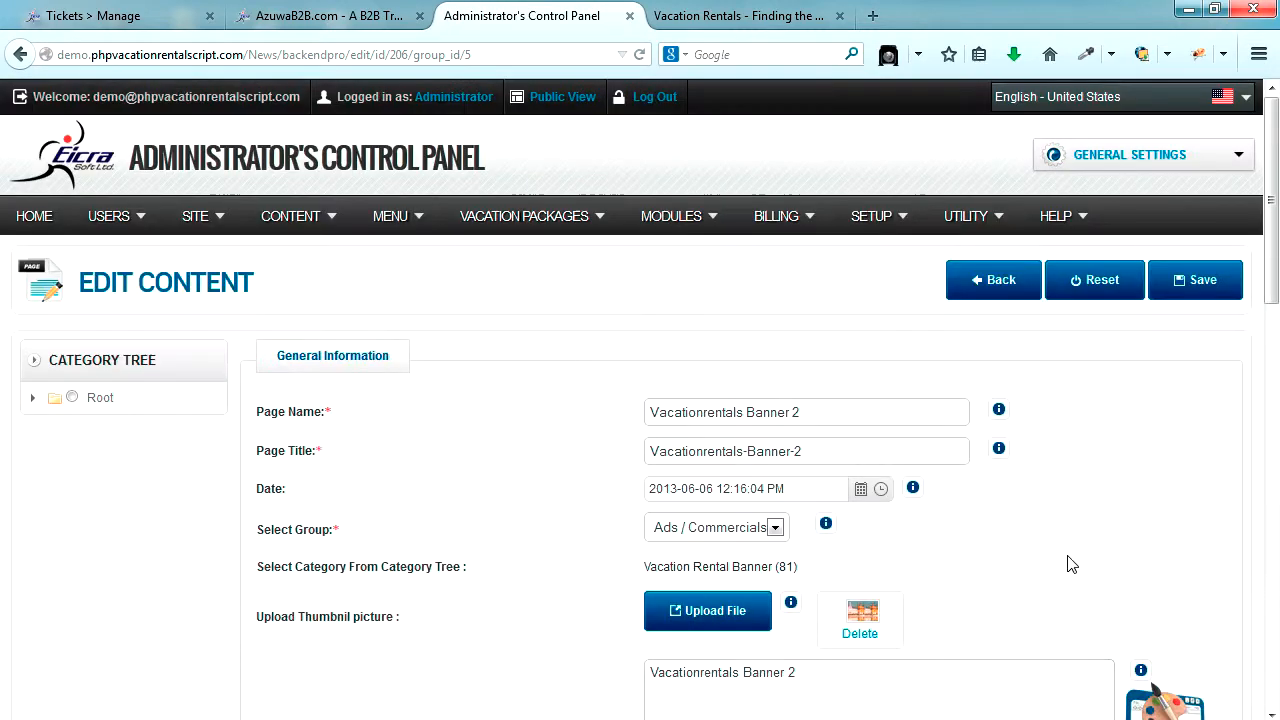
{"action": "left_click", "coordinate": [1200, 285]}
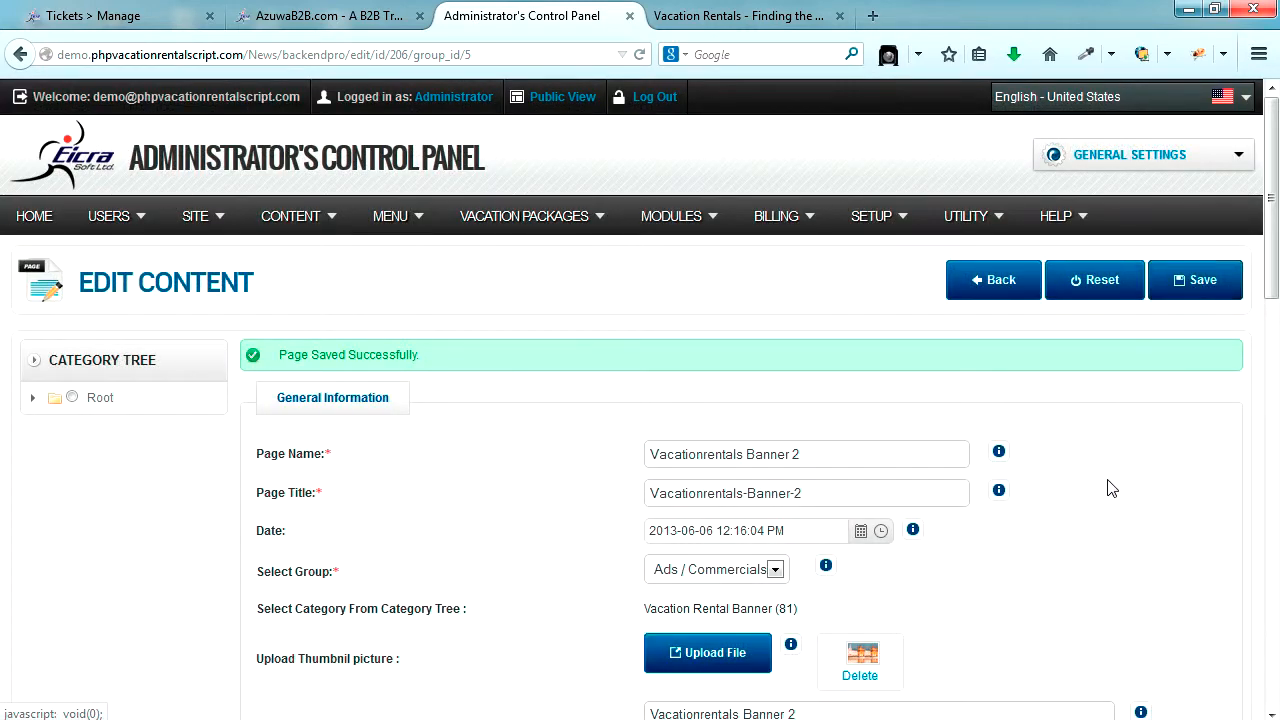
{"action": "scroll", "coordinate": [1108, 480], "scroll_direction": "down", "scroll_amount": 2}
{"action": "scroll", "coordinate": [1108, 480], "scroll_direction": "up", "scroll_amount": 2}
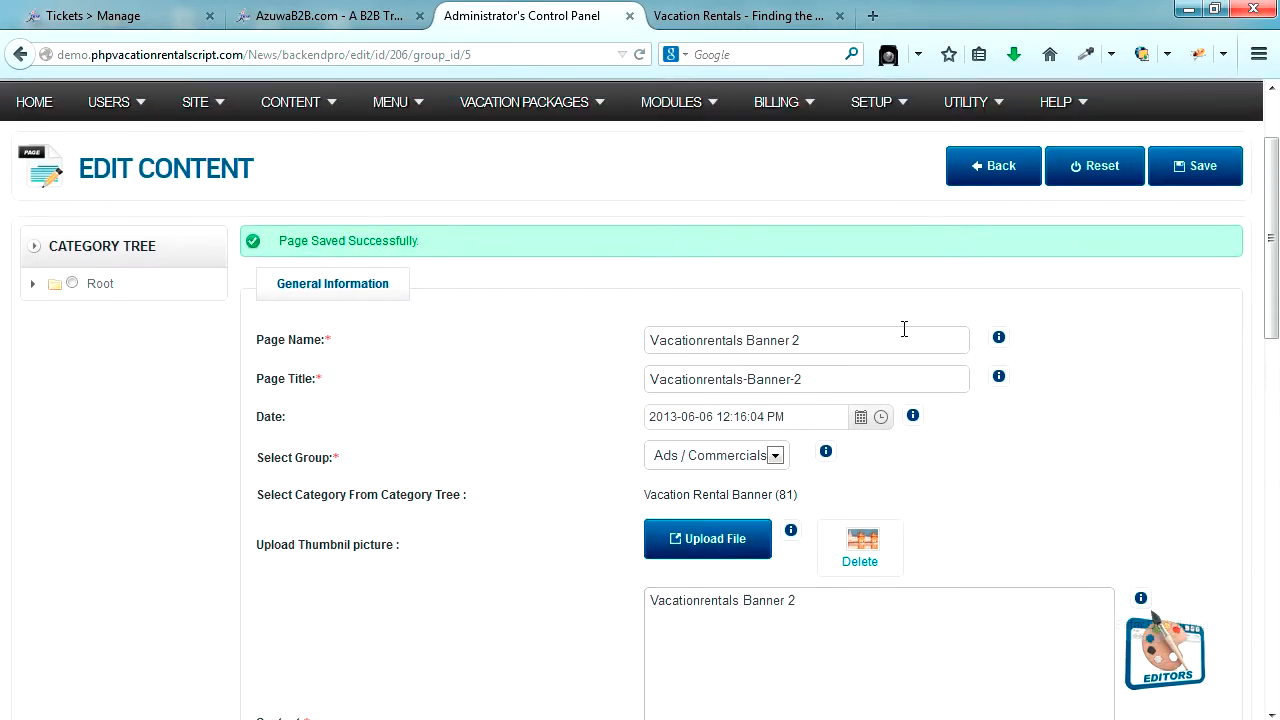
- Reload the public vacation rental homepage and cycle through the slider in both directions to check the banner images
{"action": "left_click", "coordinate": [755, 25]}
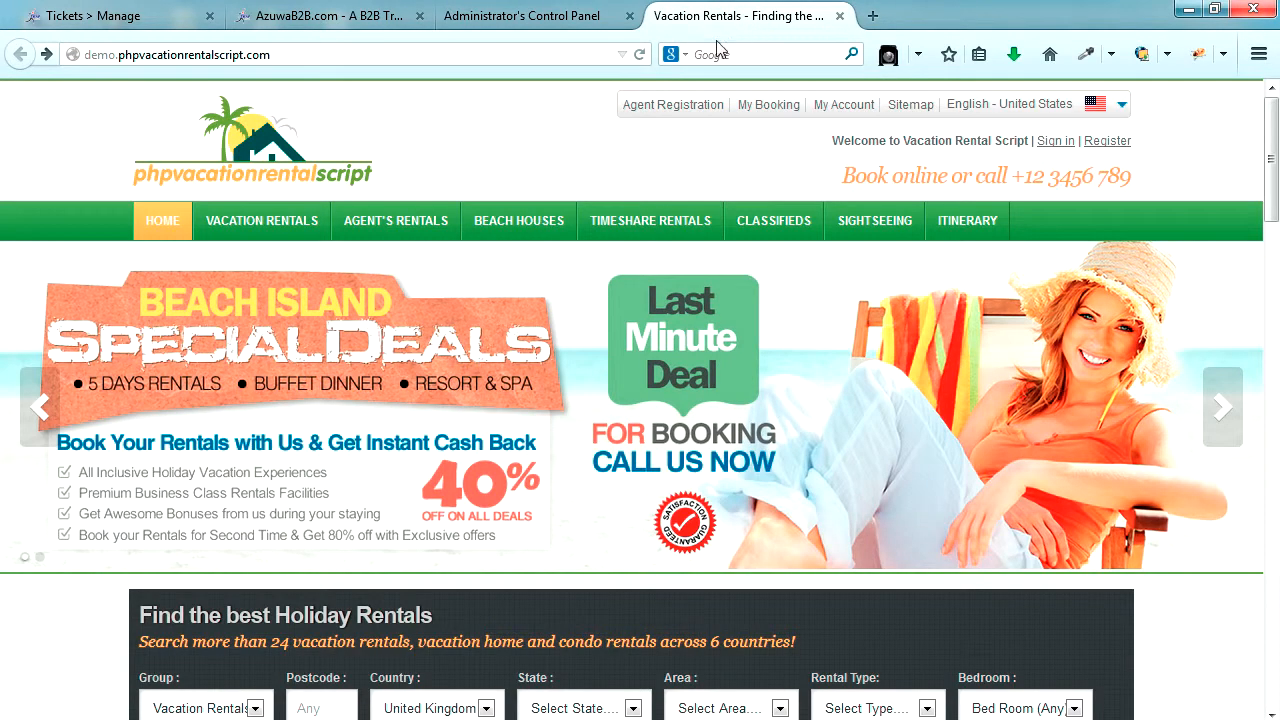
{"action": "left_click", "coordinate": [640, 56]}
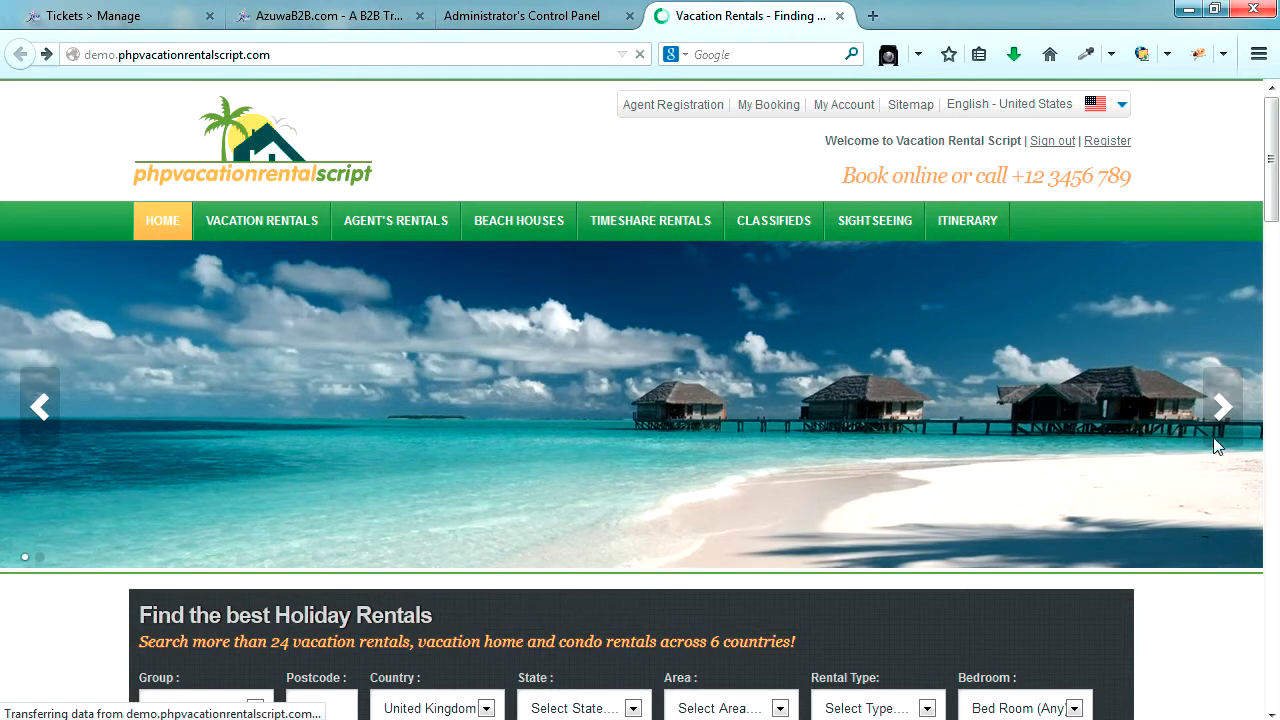
{"action": "left_click", "coordinate": [1218, 409]}
{"action": "left_click", "coordinate": [1218, 409]}
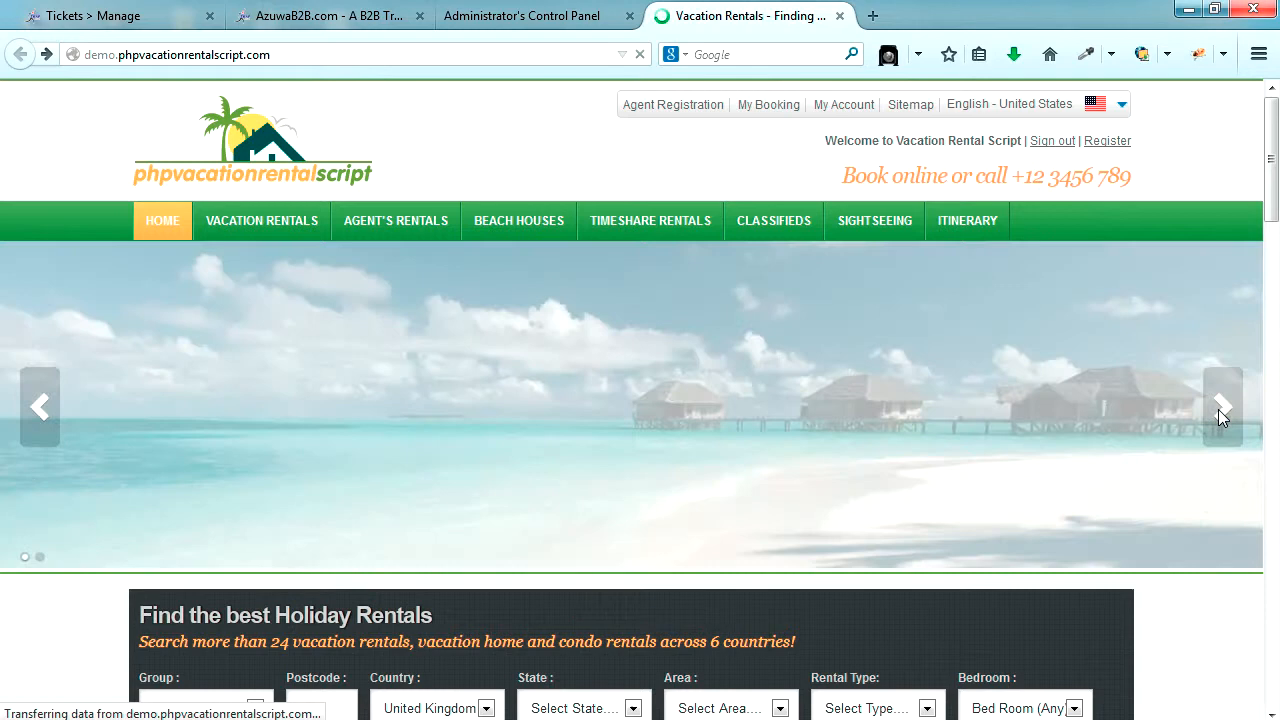
{"action": "left_click", "coordinate": [1218, 409]}
{"action": "left_click", "coordinate": [1218, 409]}
{"action": "left_click", "coordinate": [1218, 409]}
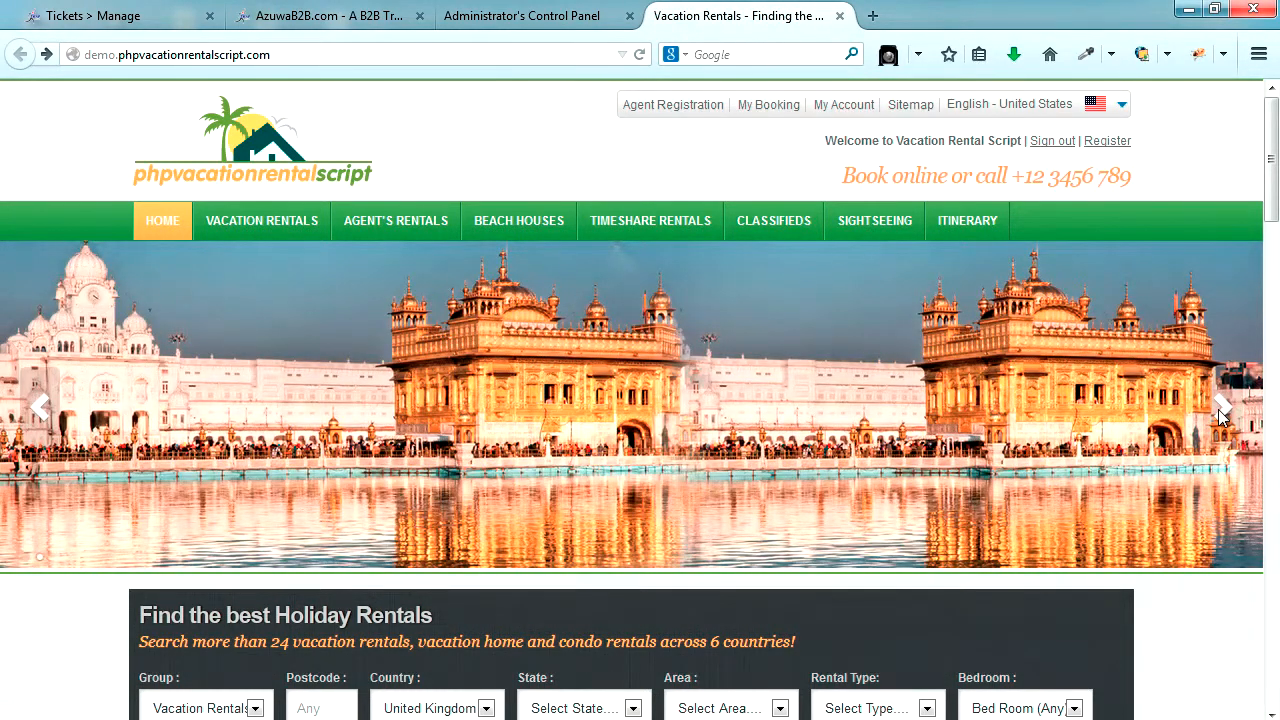
{"action": "left_click", "coordinate": [1218, 409]}
{"action": "left_click", "coordinate": [1218, 409]}
{"action": "left_click", "coordinate": [1218, 409]}
{"action": "left_click", "coordinate": [1218, 409]}
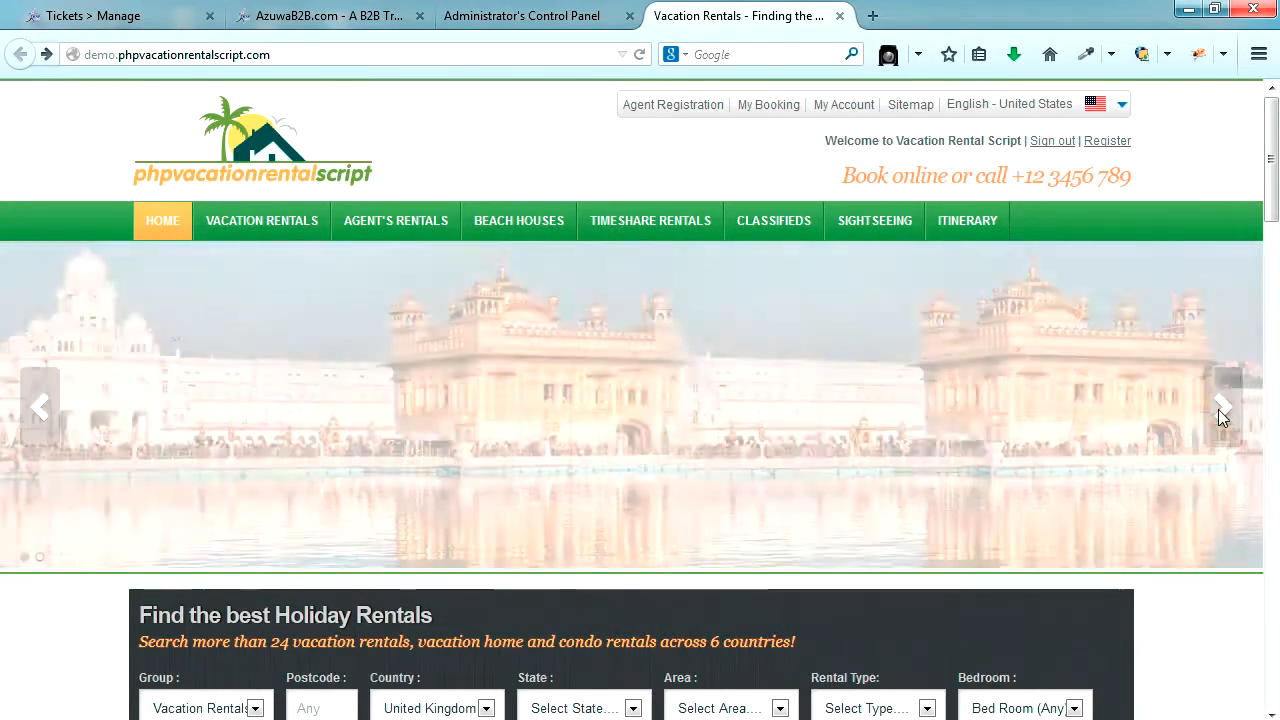
{"action": "left_click", "coordinate": [34, 401]}
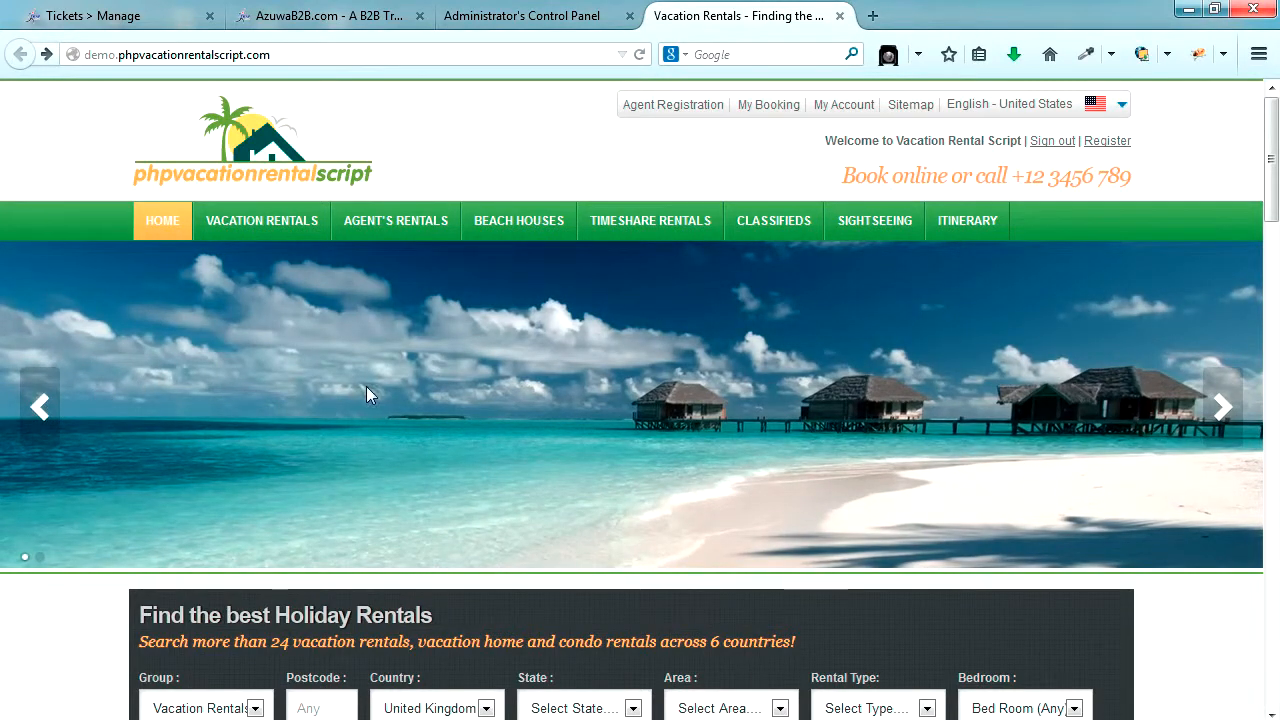
- Return to the administrator panel, highlight the category of Vacationrentals Banner 2, and start a new Ads / Commercials entry
{"action": "left_click", "coordinate": [527, 16]}
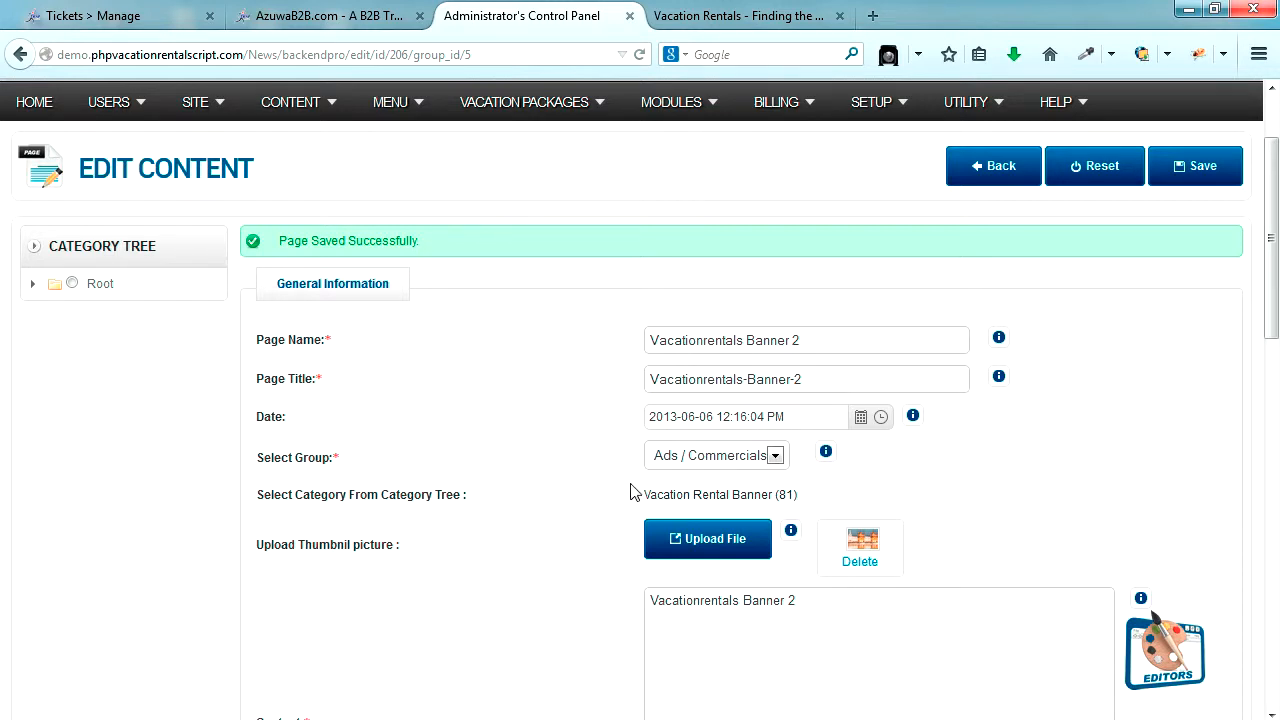
{"action": "left_click_drag", "start_coordinate": [646, 505], "coordinate": [810, 505]}
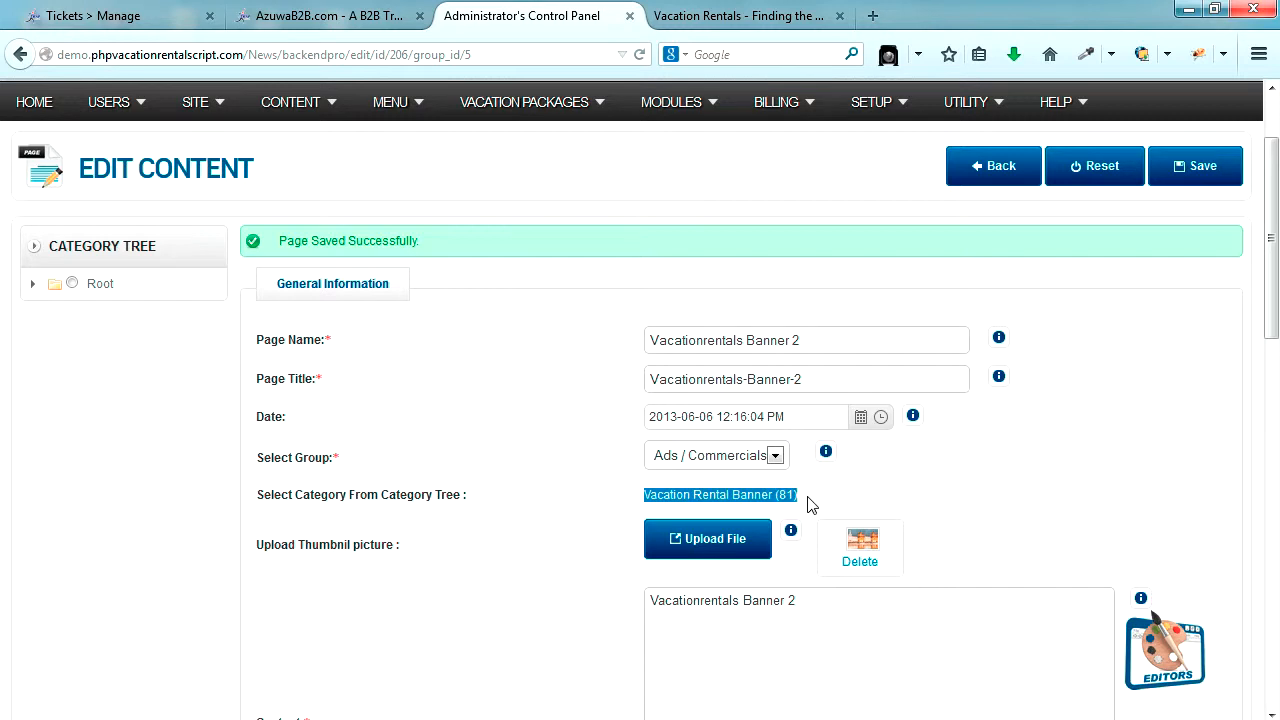
{"action": "left_click", "coordinate": [1001, 168]}
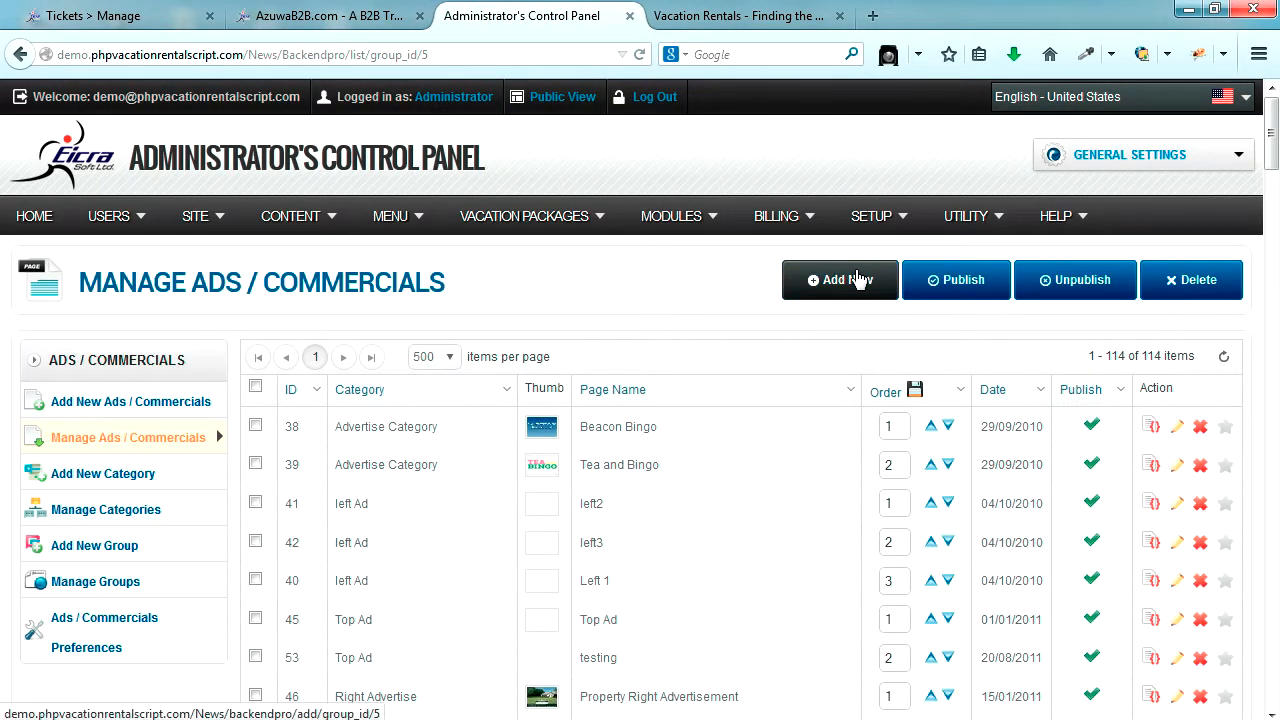
{"action": "left_click", "coordinate": [857, 283]}
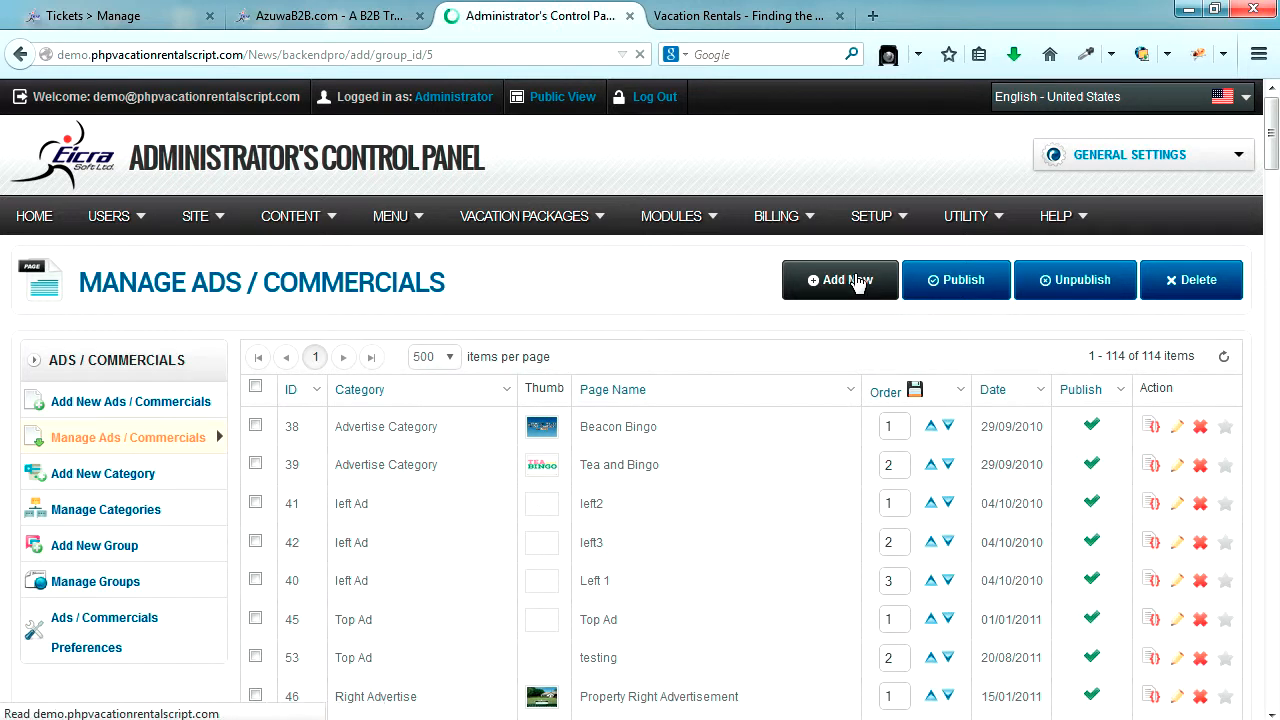
- Set both the page title and the page name of the new content to "Another Banner"
{"action": "left_click", "coordinate": [726, 413]}
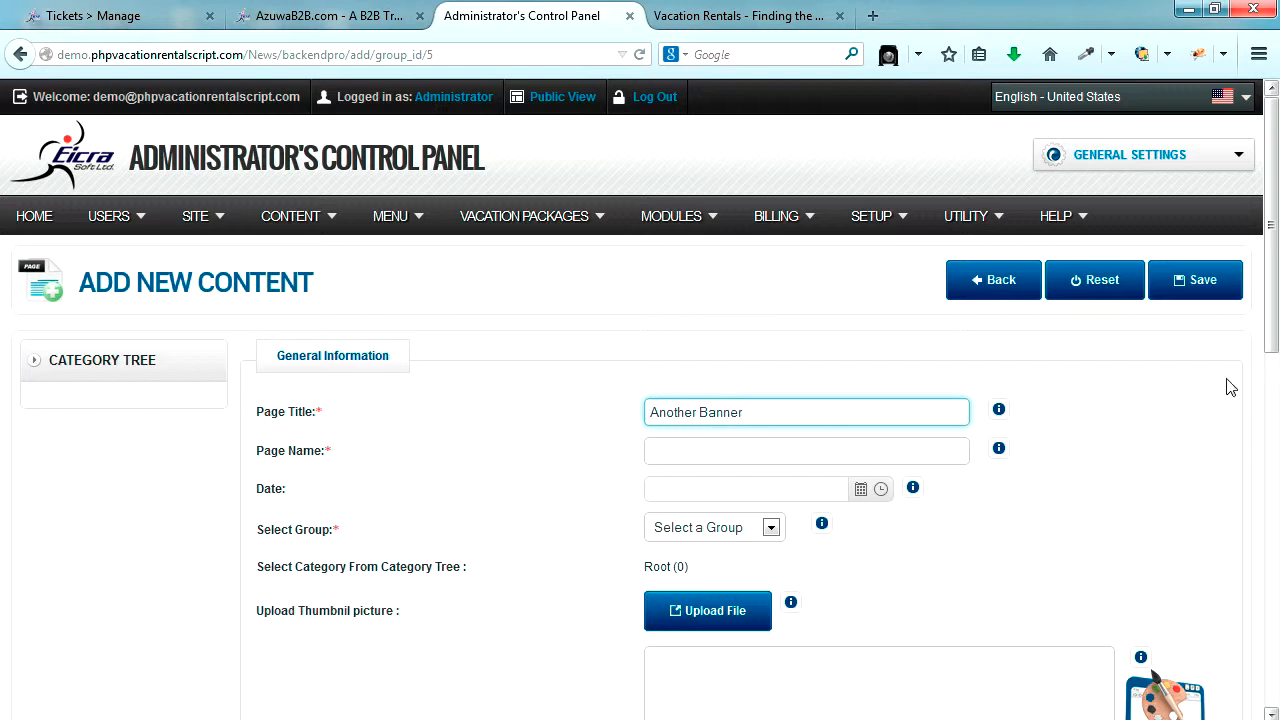
{"action": "left_click_drag", "start_coordinate": [777, 411], "coordinate": [614, 418]}
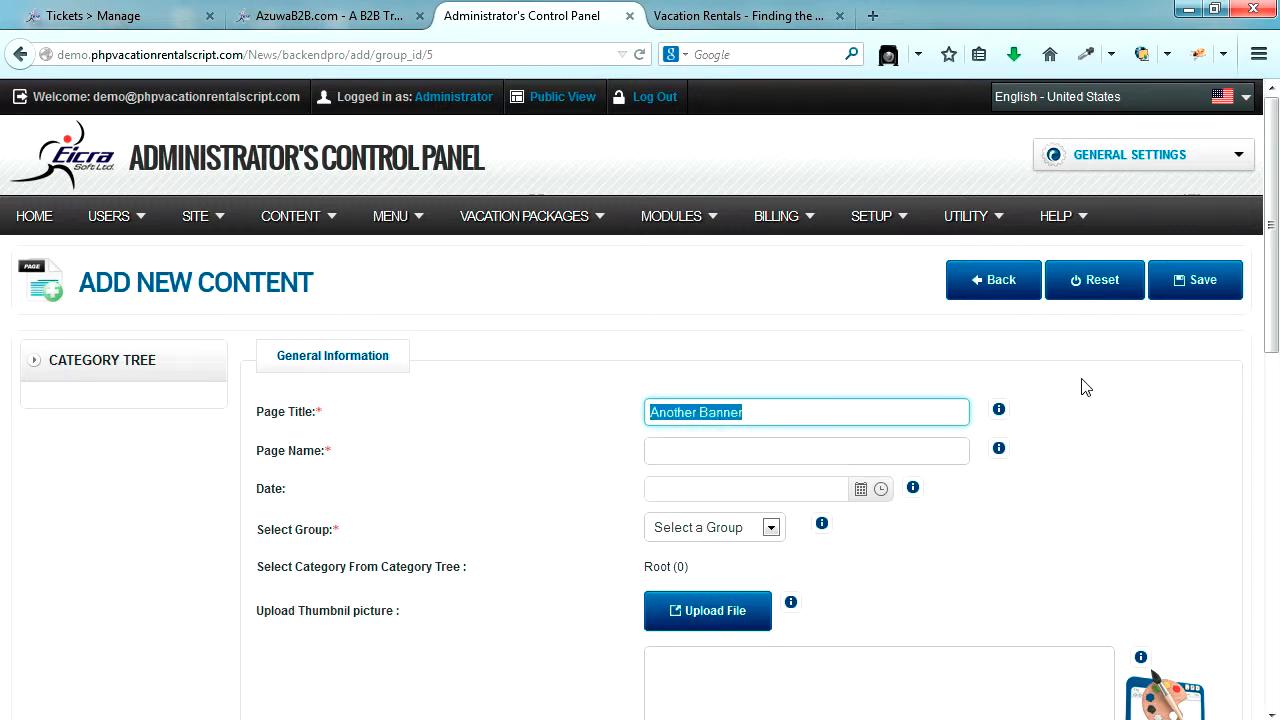
{"action": "key", "text": "ctrl+c"}
{"action": "key", "text": "Tab"}
{"action": "key", "text": "ctrl+v"}
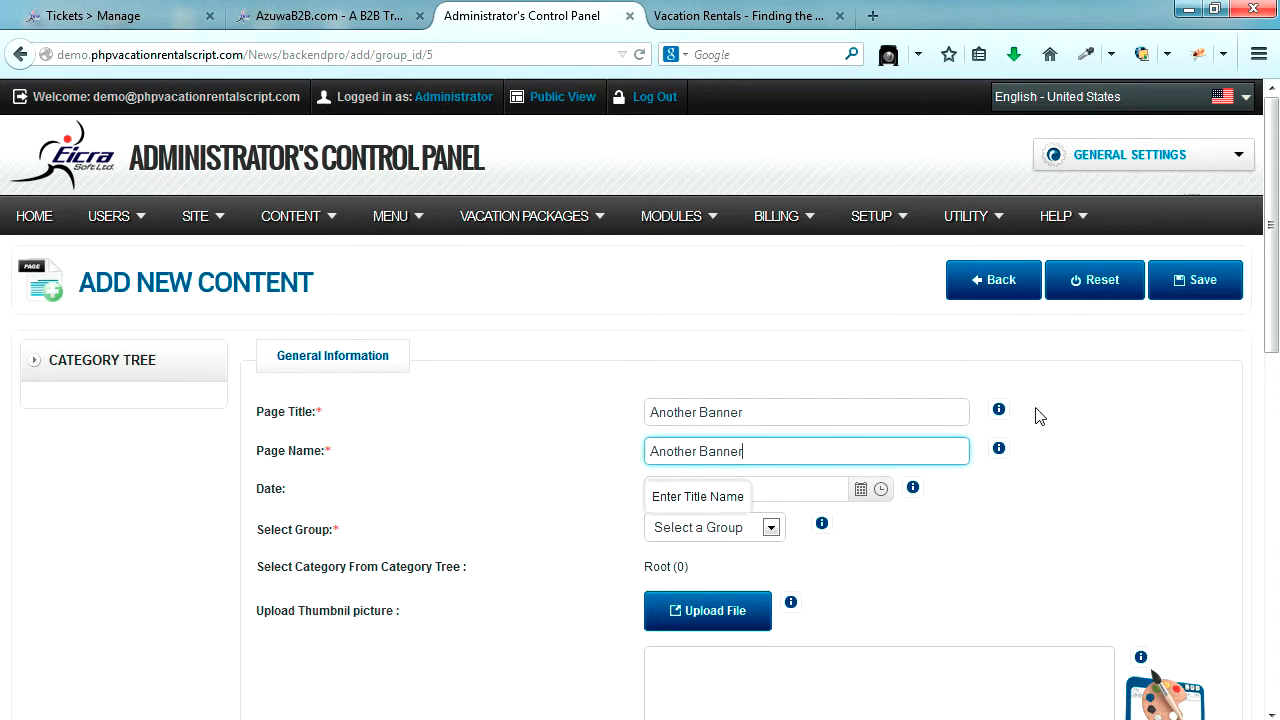
- Assign the new banner page to the Ads / Commercials group
{"action": "scroll", "coordinate": [1010, 417], "scroll_direction": "down", "scroll_amount": 3}
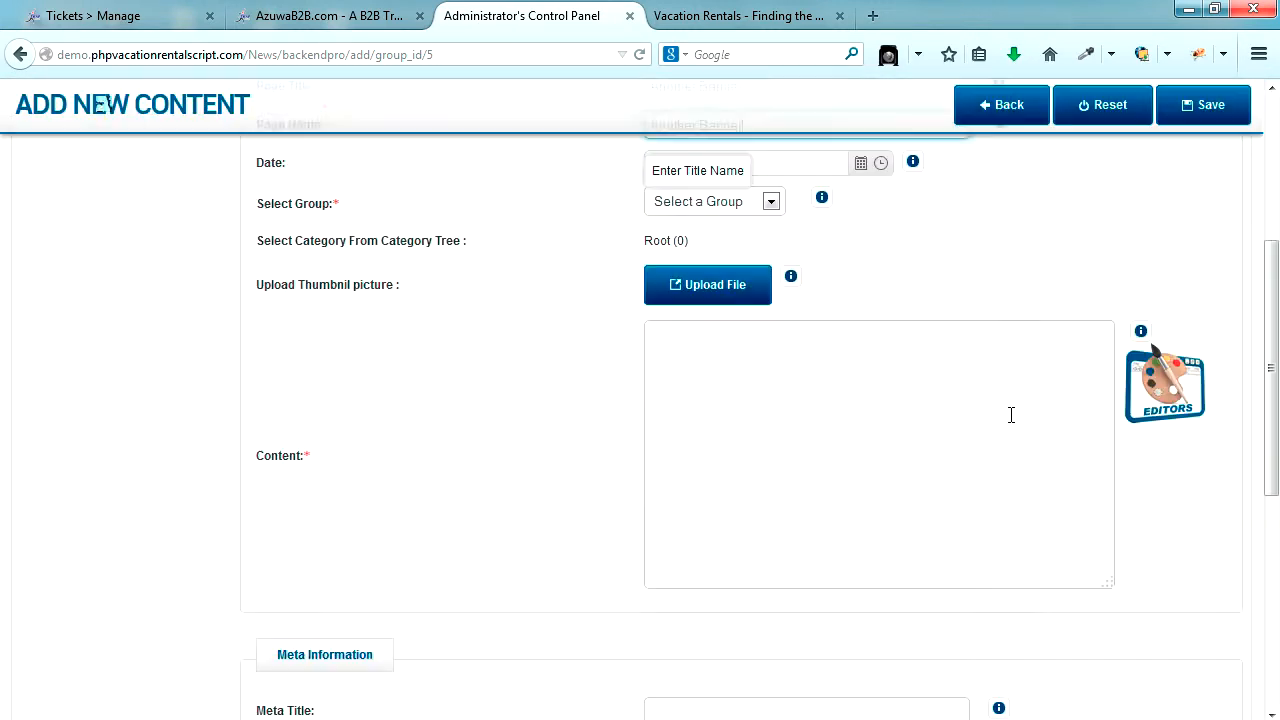
{"action": "scroll", "coordinate": [918, 390], "scroll_direction": "up", "scroll_amount": 2}
{"action": "left_click", "coordinate": [773, 415]}
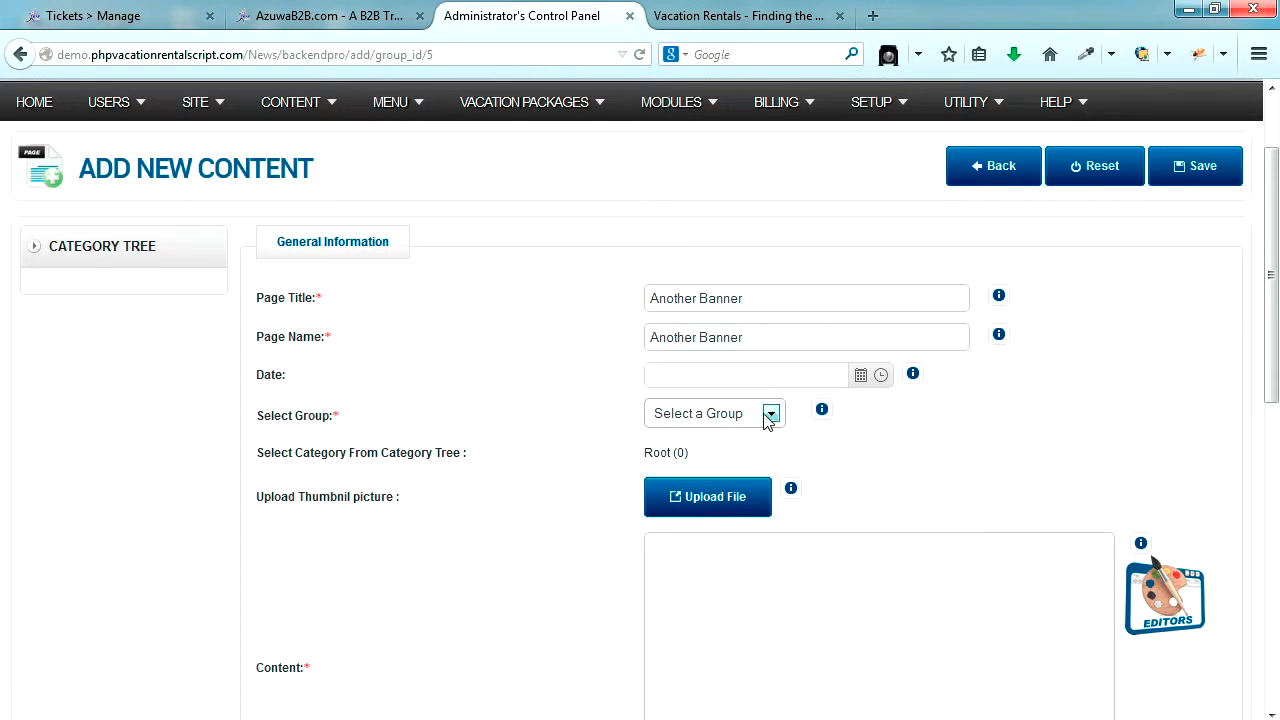
{"action": "left_click", "coordinate": [773, 415]}
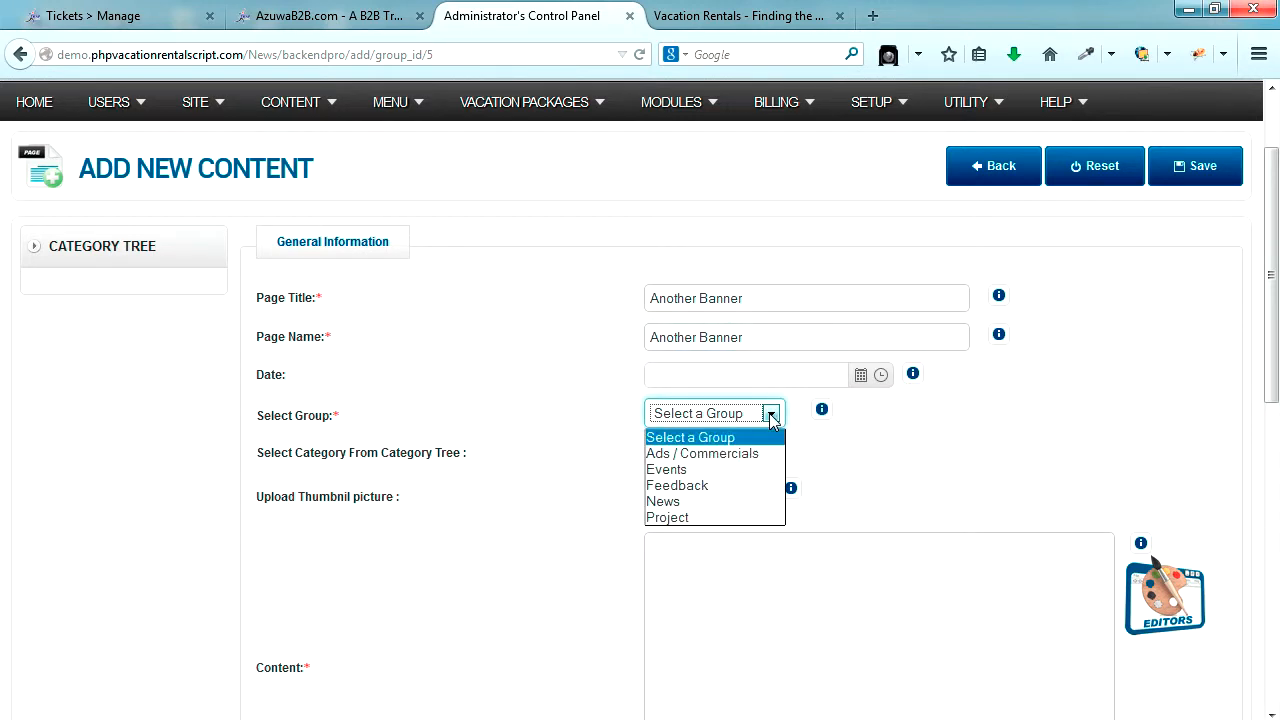
{"action": "left_click", "coordinate": [720, 457]}
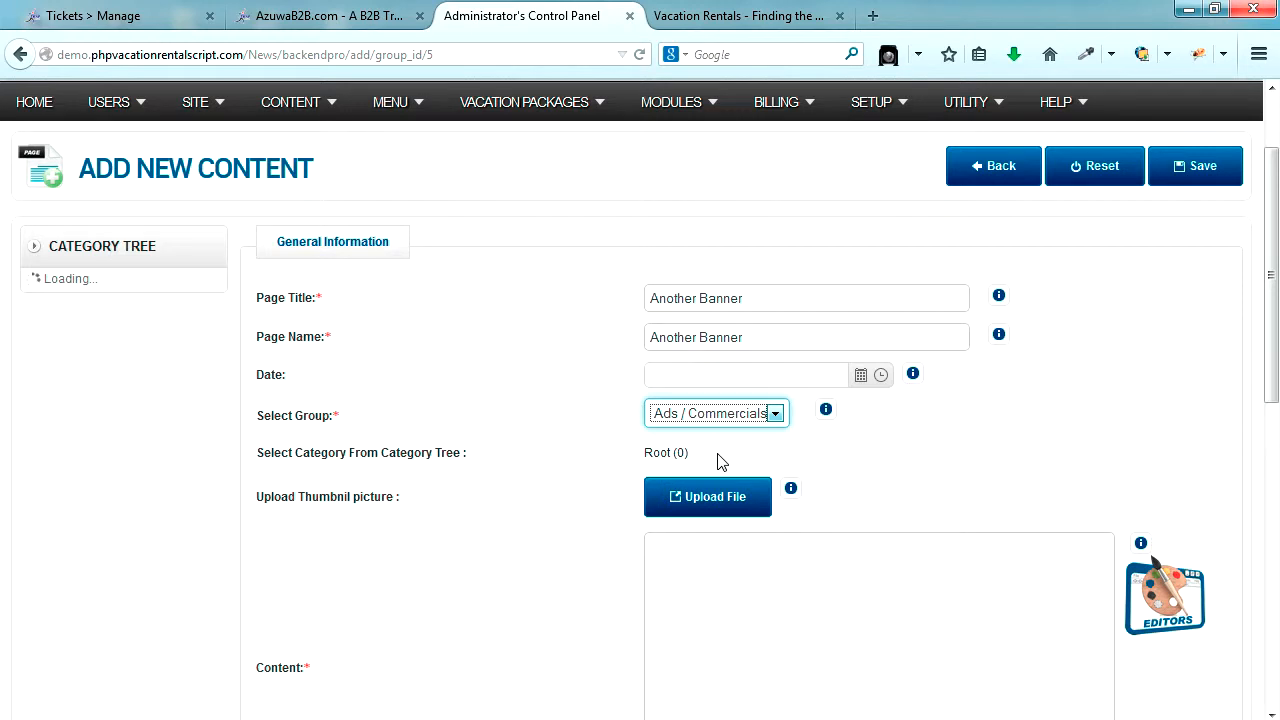
- Place the new banner page in the Vacation Rental Banner category and enter "Another Banner" as its content
{"action": "left_click", "coordinate": [31, 288]}
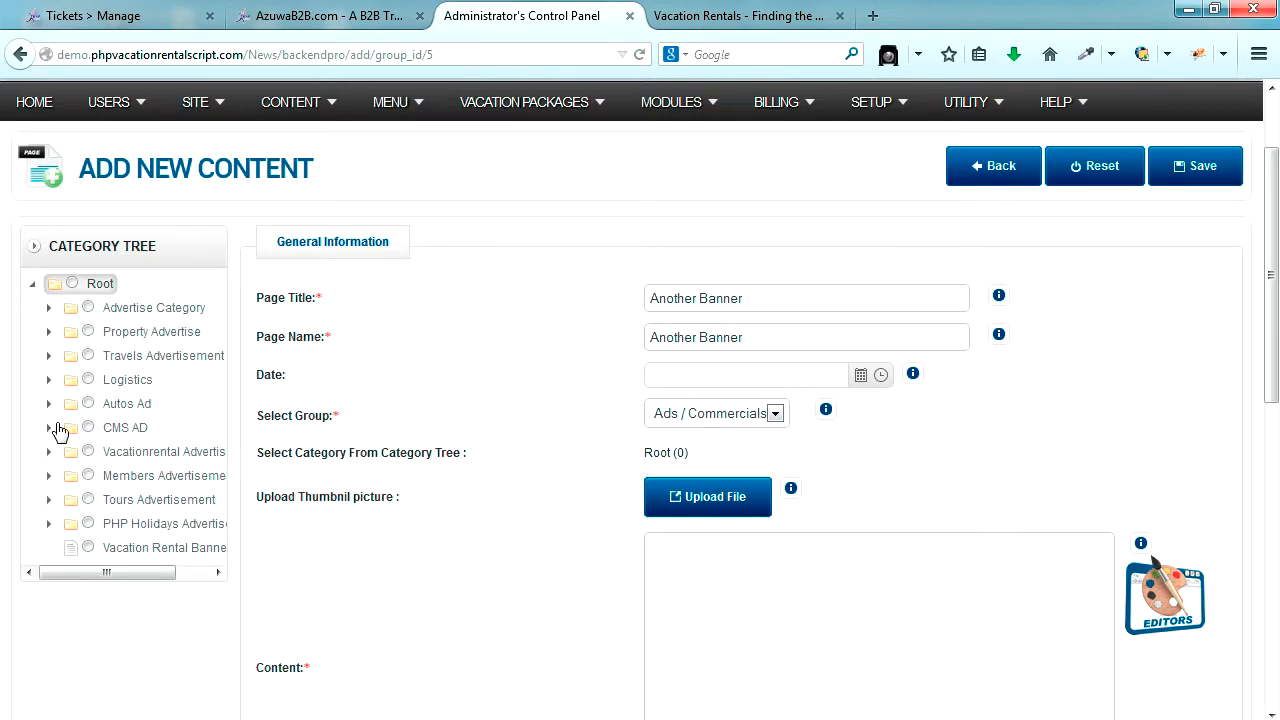
{"action": "scroll", "coordinate": [44, 490], "scroll_direction": "down", "scroll_amount": 2}
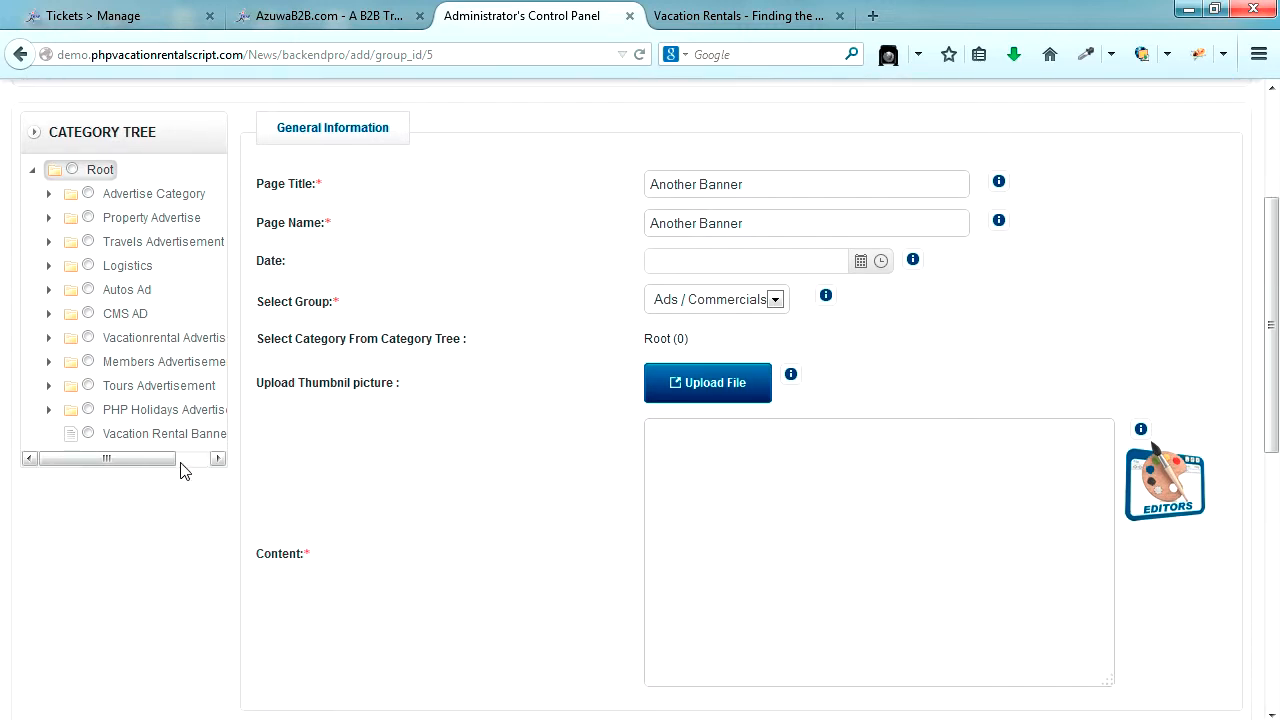
{"action": "left_click_drag", "start_coordinate": [143, 457], "coordinate": [150, 460]}
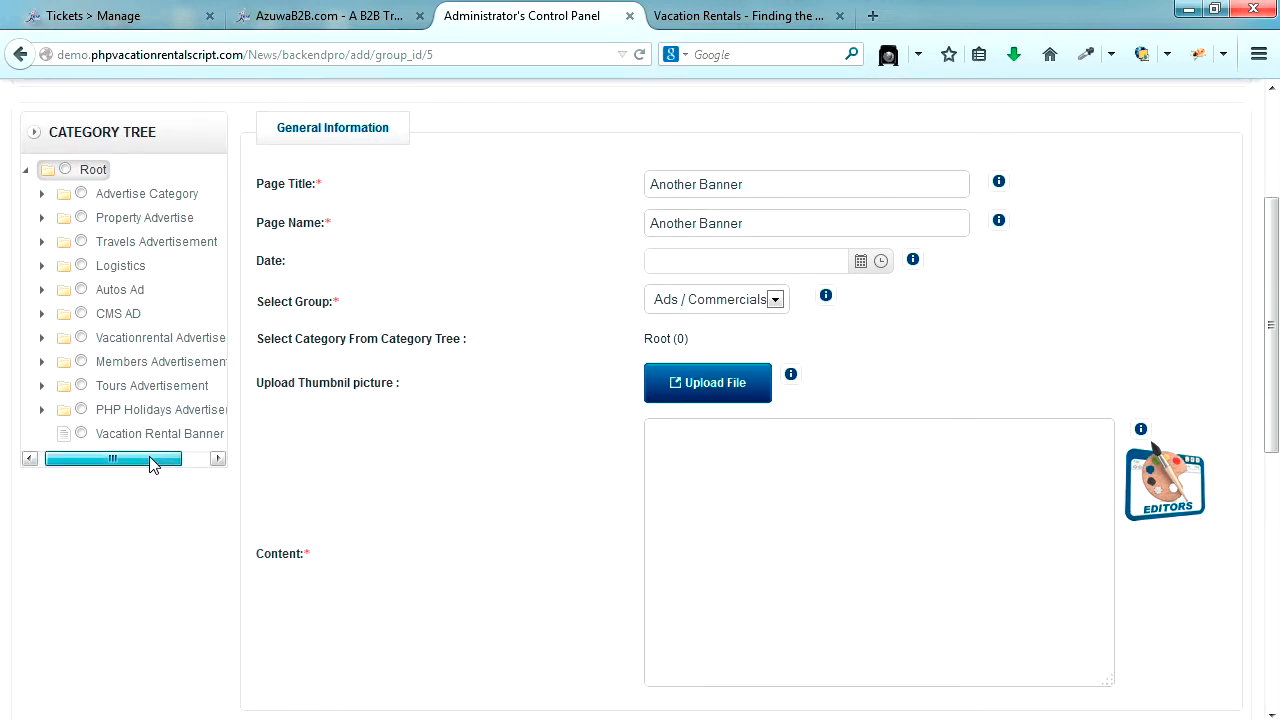
{"action": "scroll", "coordinate": [62, 437], "scroll_direction": "down", "scroll_amount": 1}
{"action": "scroll", "coordinate": [62, 445], "scroll_direction": "down", "scroll_amount": 1}
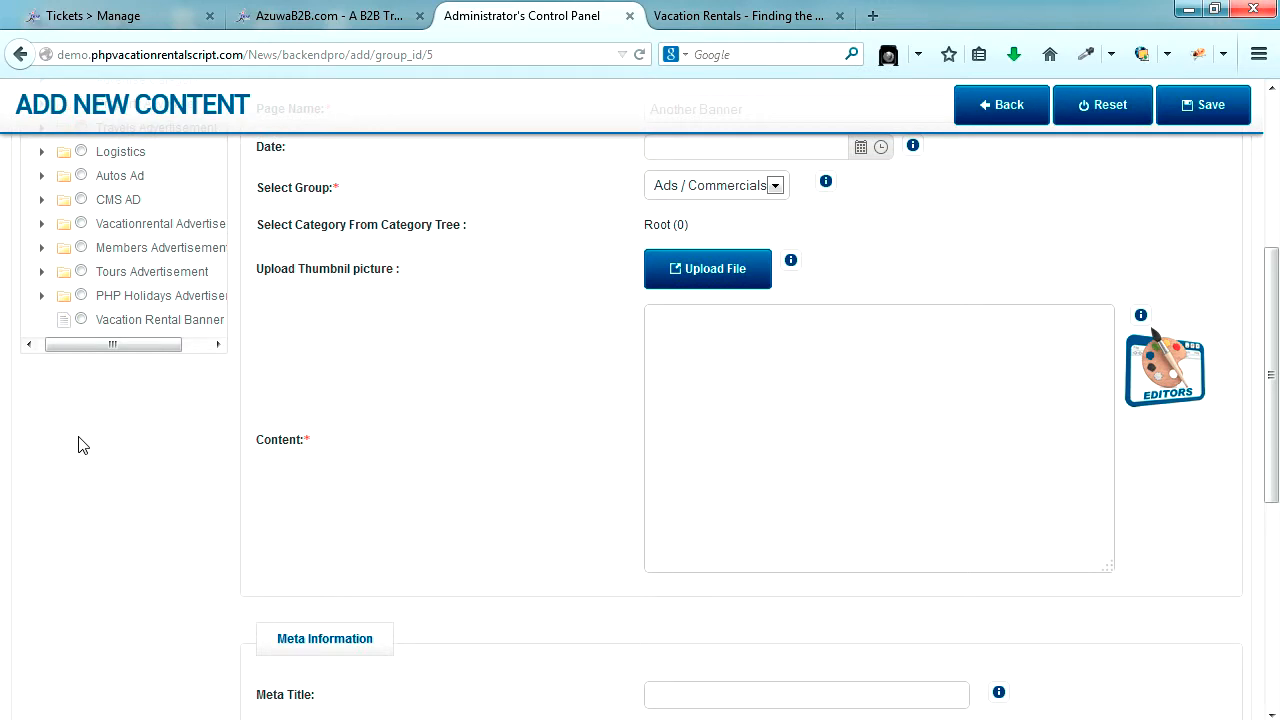
{"action": "left_click", "coordinate": [81, 320]}
{"action": "left_click", "coordinate": [753, 377]}
{"action": "key", "text": "ctrl+v"}
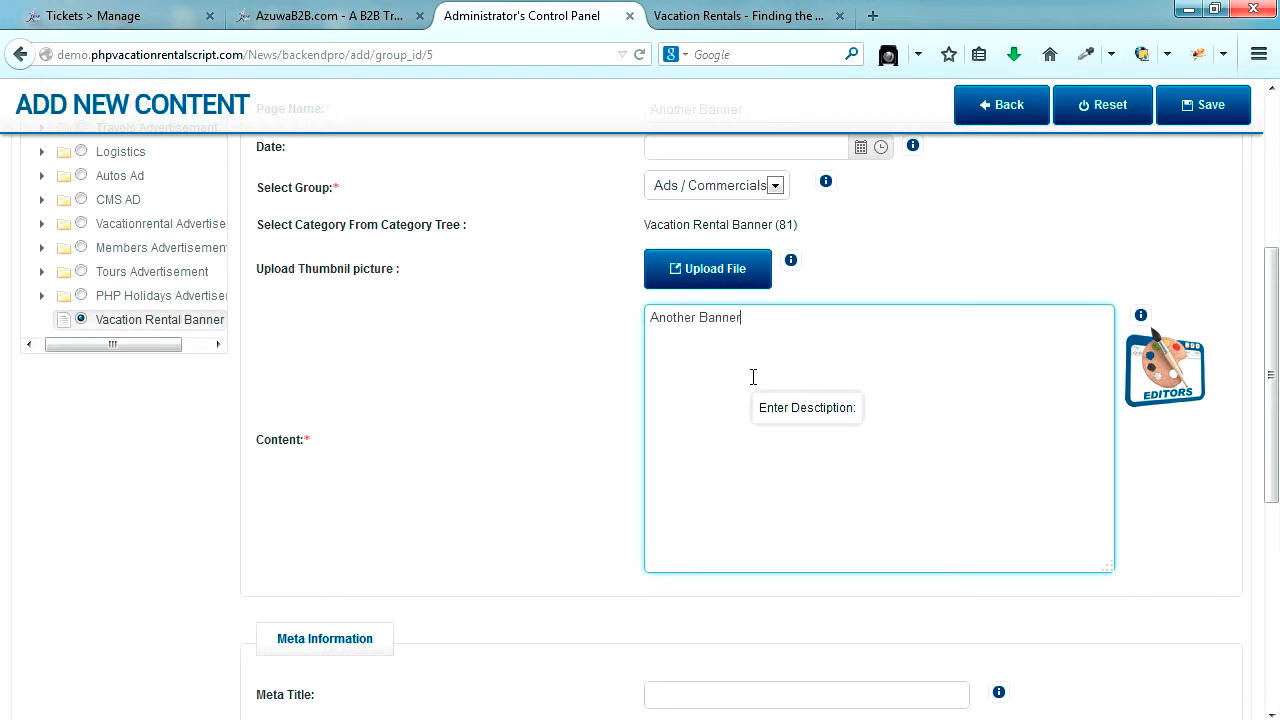
- Upload slide3.jpg from the banner folder, insert it as the page's thumbnail picture, and save the new content
{"action": "scroll", "coordinate": [850, 450], "scroll_direction": "up", "scroll_amount": 3}
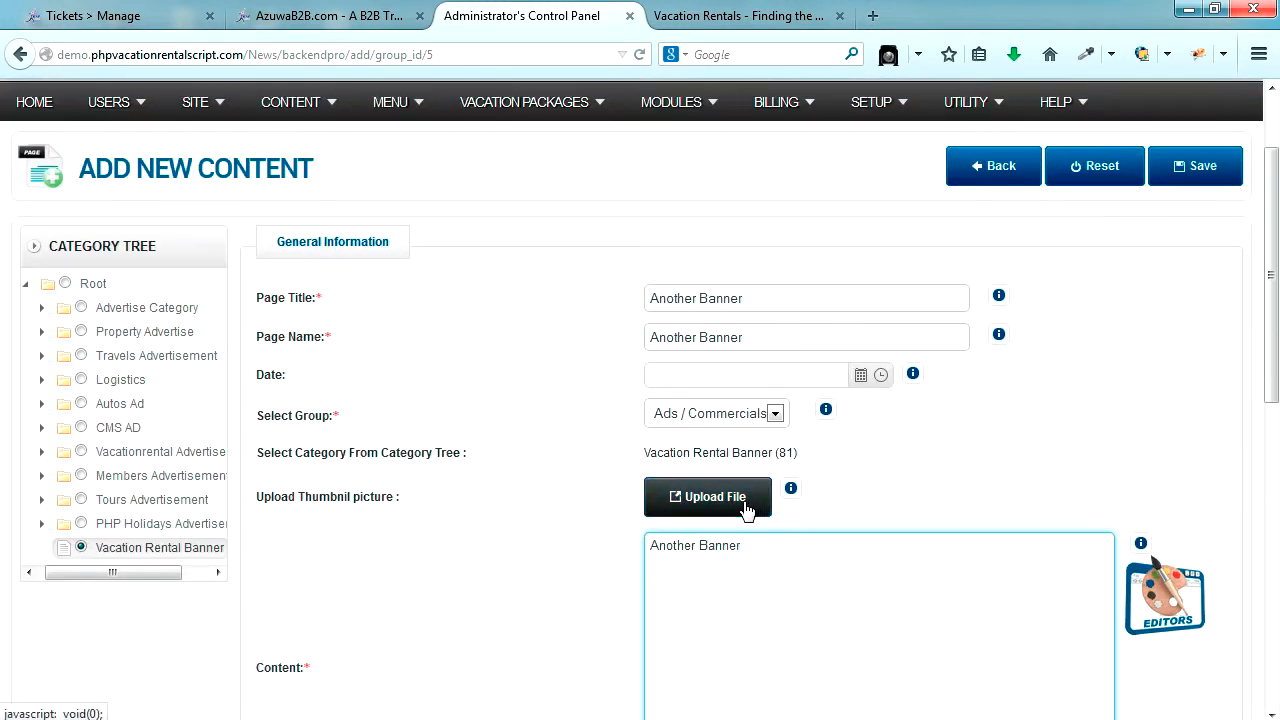
{"action": "left_click", "coordinate": [749, 426]}
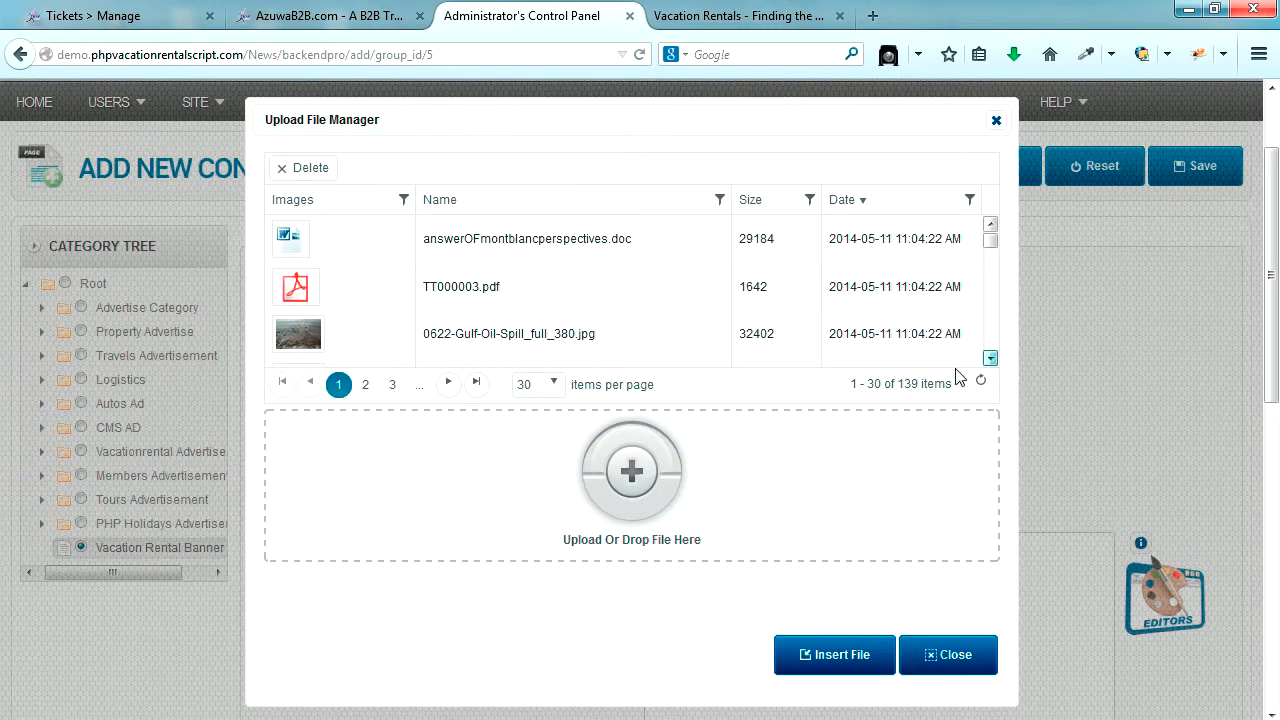
{"action": "left_click", "coordinate": [647, 476]}
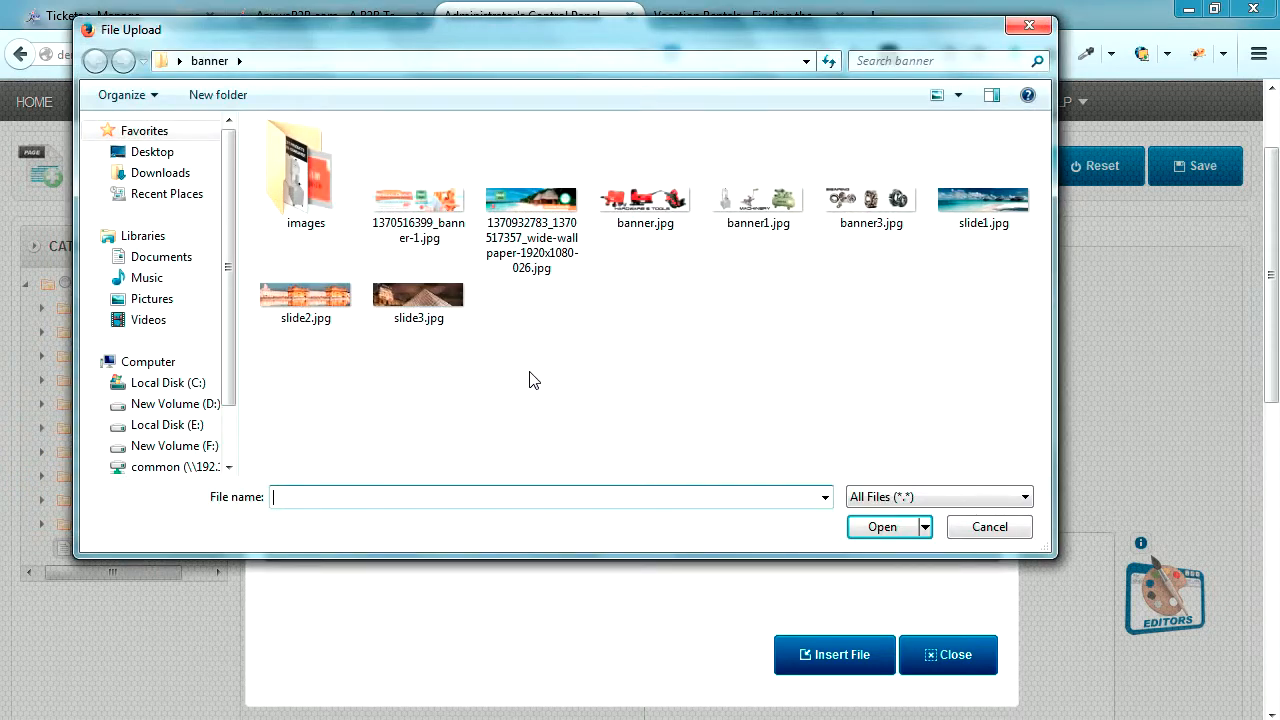
{"action": "left_click", "coordinate": [428, 308]}
{"action": "left_click", "coordinate": [884, 527]}
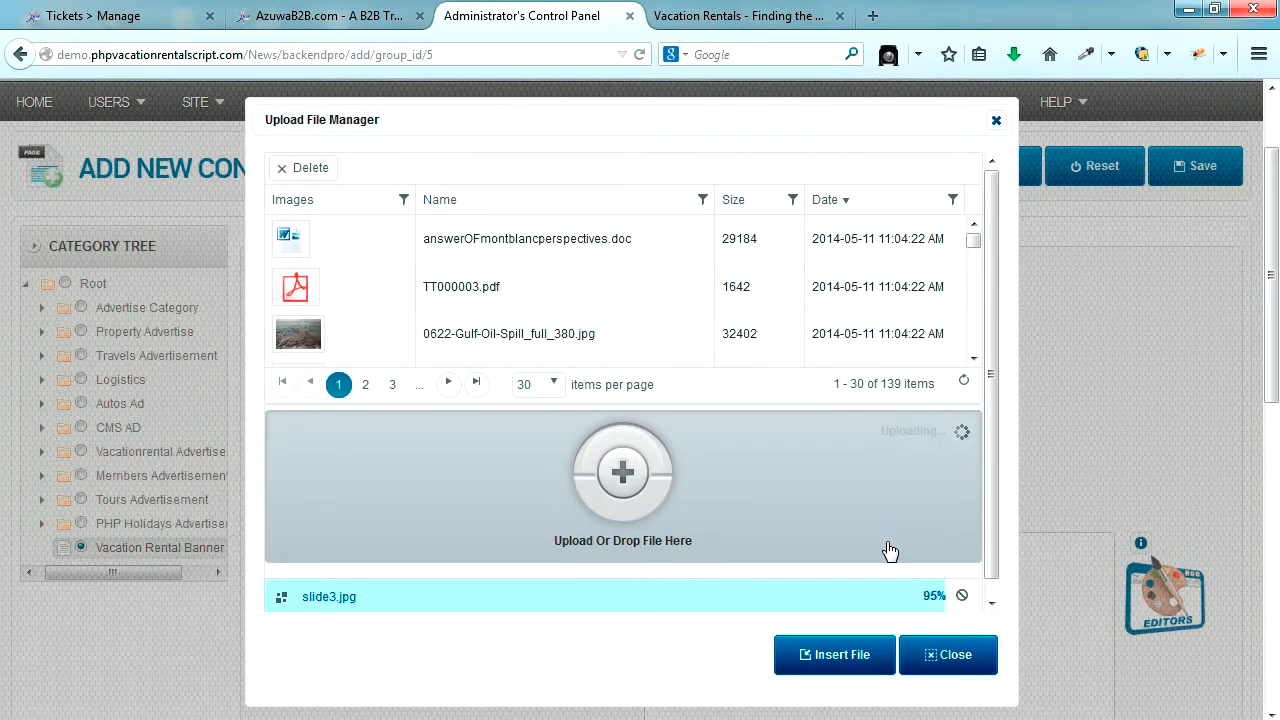
{"action": "left_click", "coordinate": [841, 656]}
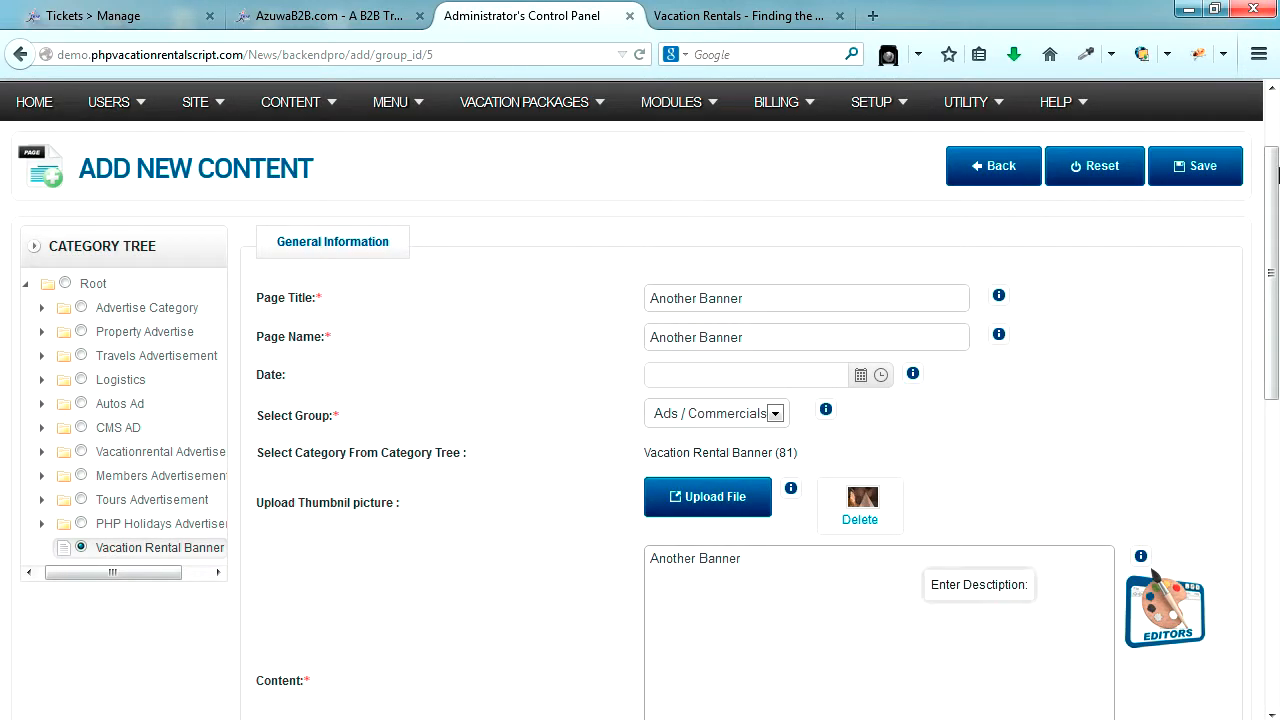
{"action": "left_click", "coordinate": [1199, 170]}
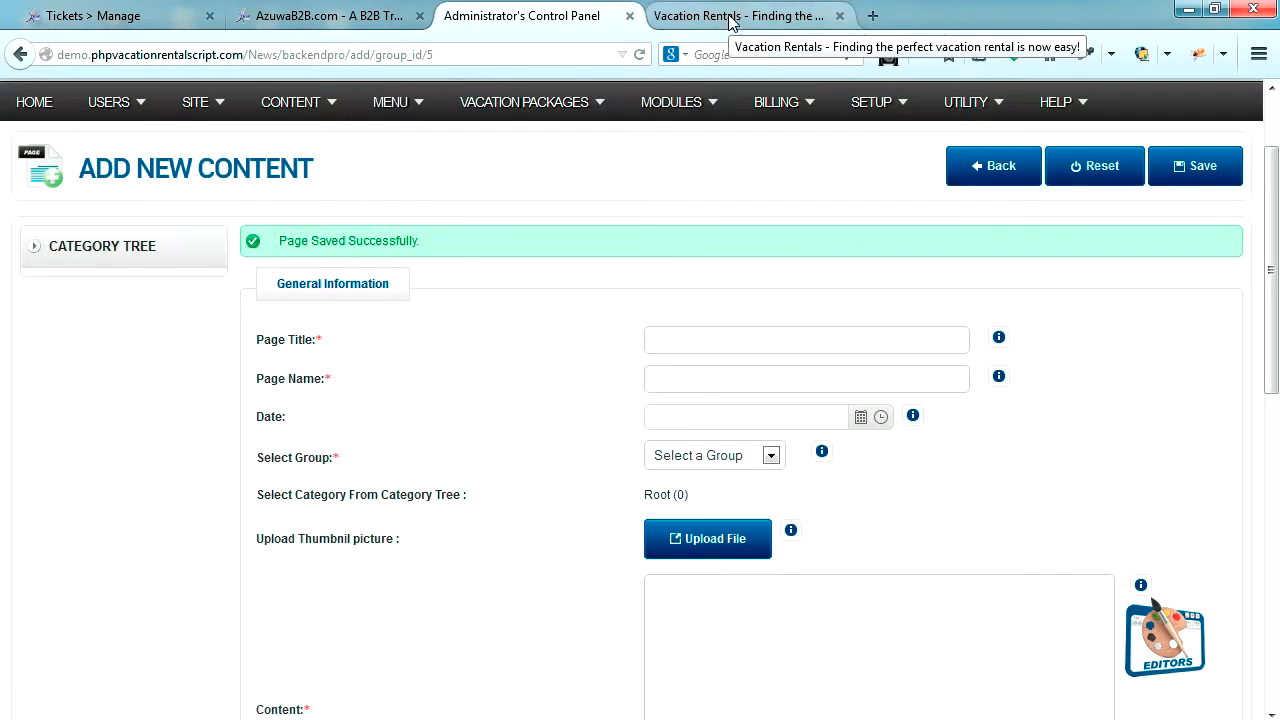
- Refresh the public homepage and step forward through all slider images to check the added banner
{"action": "left_click", "coordinate": [729, 16]}
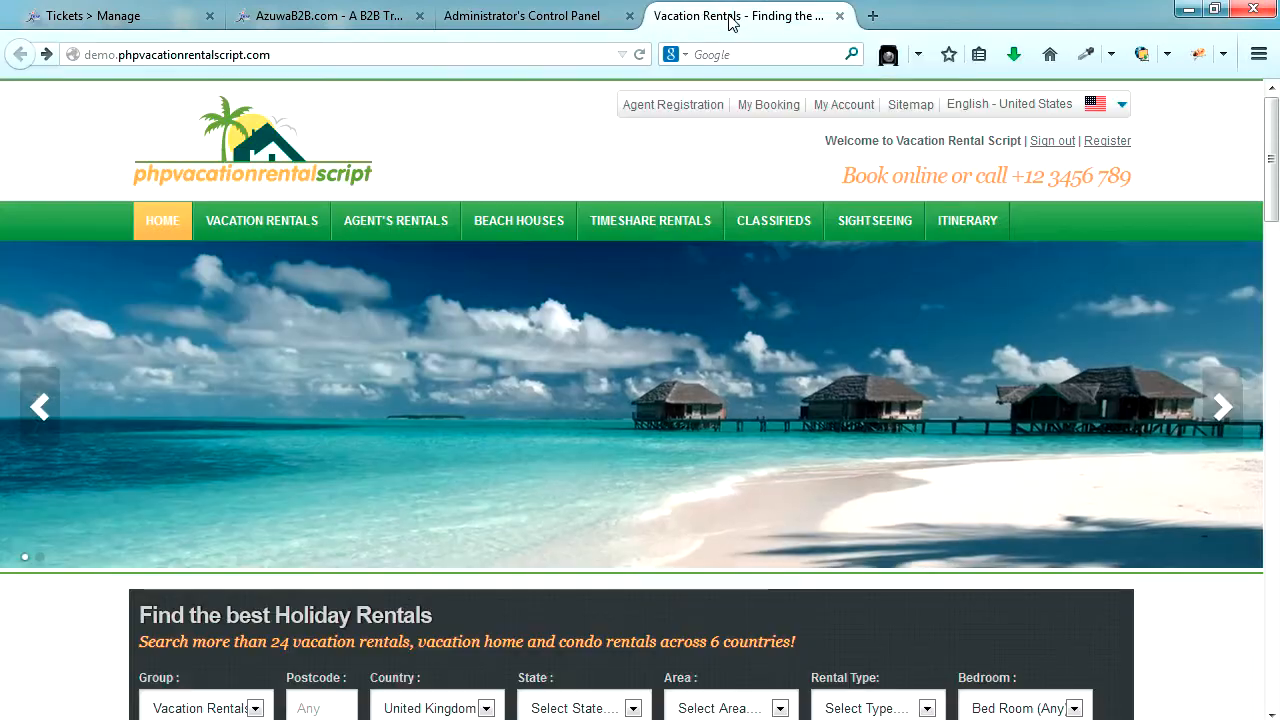
{"action": "left_click", "coordinate": [640, 55]}
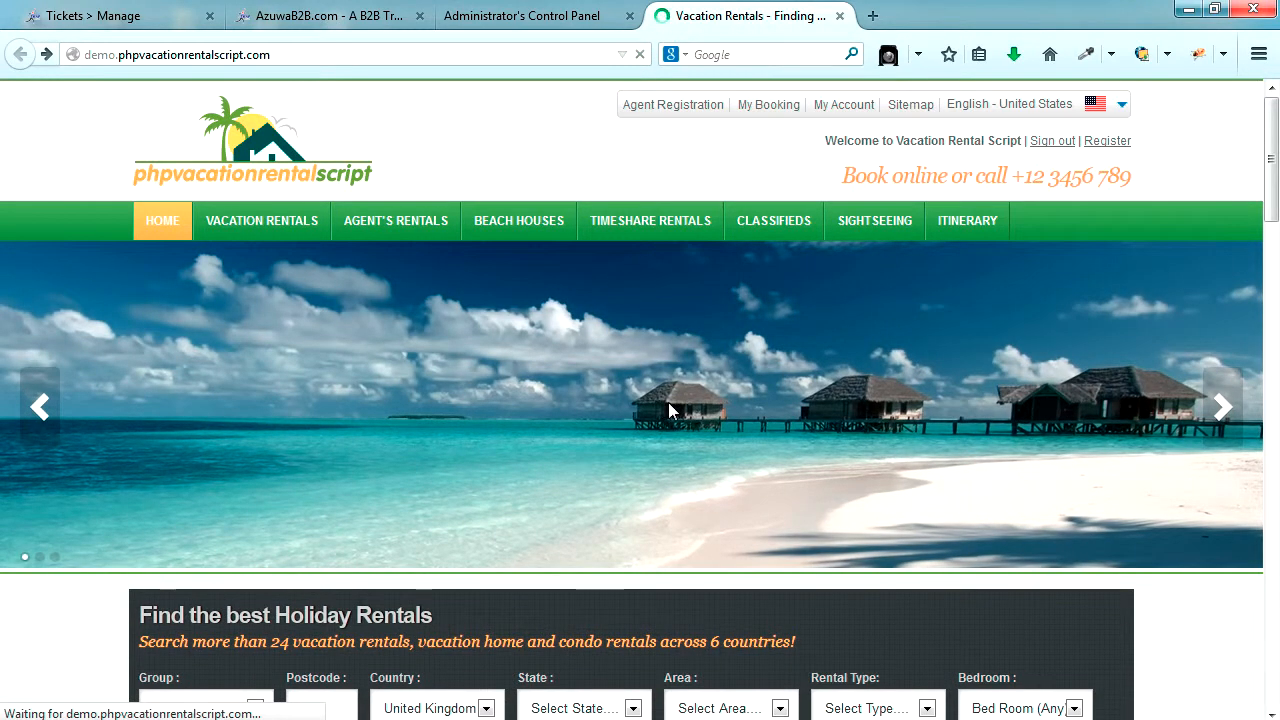
{"action": "left_click", "coordinate": [1229, 402]}
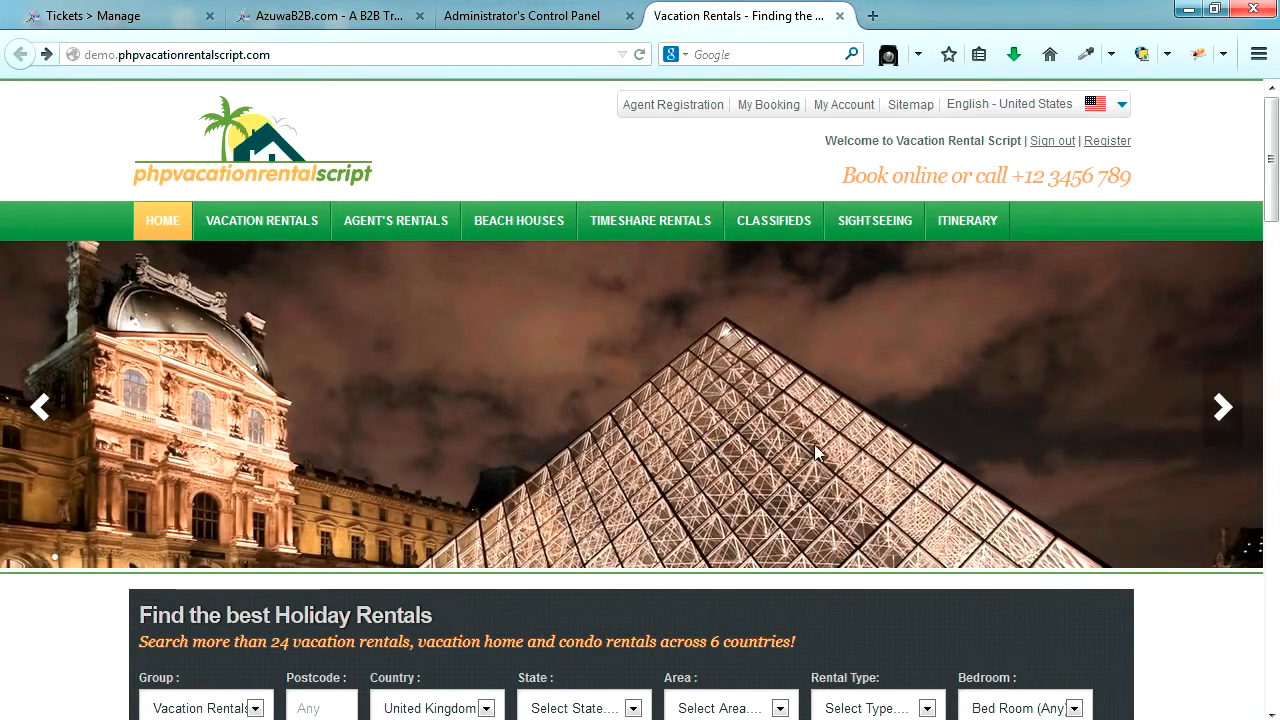
{"action": "left_click", "coordinate": [1218, 407]}
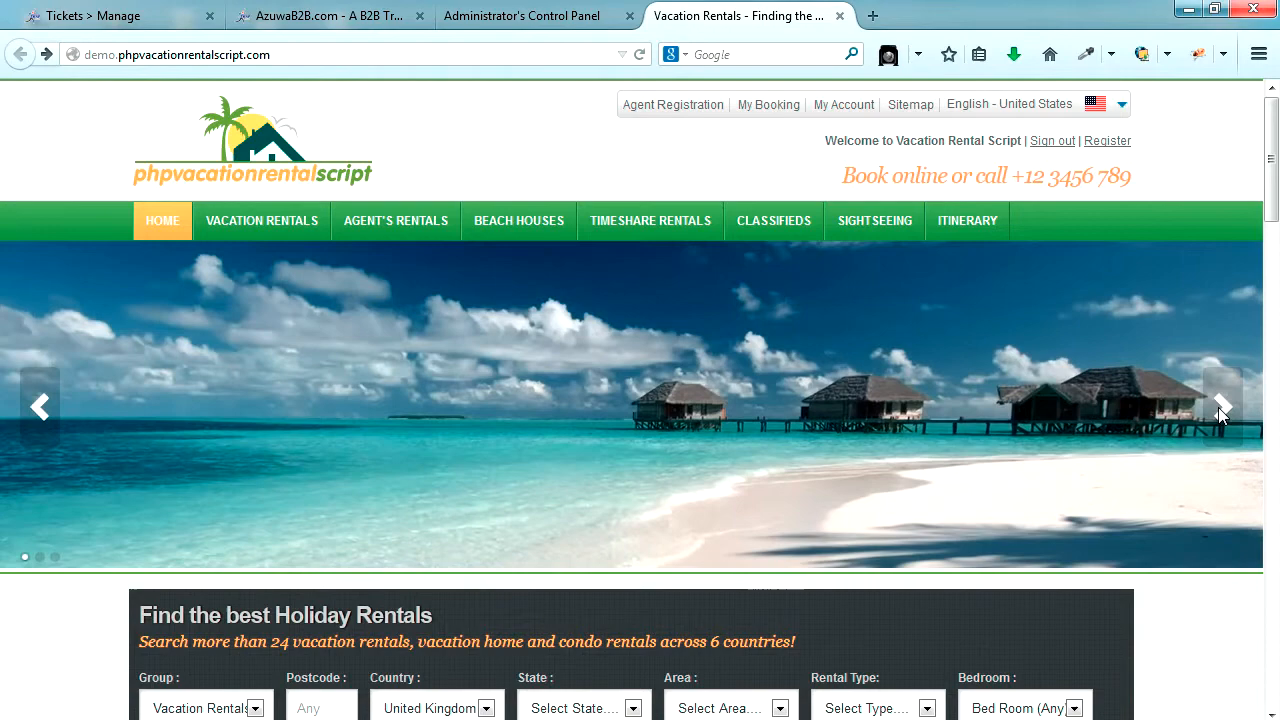
{"action": "left_click", "coordinate": [1218, 407]}
{"action": "left_click", "coordinate": [1218, 407]}
{"action": "left_click", "coordinate": [1218, 407]}
{"action": "scroll", "coordinate": [1124, 415], "scroll_direction": "down", "scroll_amount": 4}
{"action": "scroll", "coordinate": [1172, 459], "scroll_direction": "up", "scroll_amount": 4}
- View the image info of the beach slide and highlight the server path and file name in its location
{"action": "right_click", "coordinate": [366, 358]}
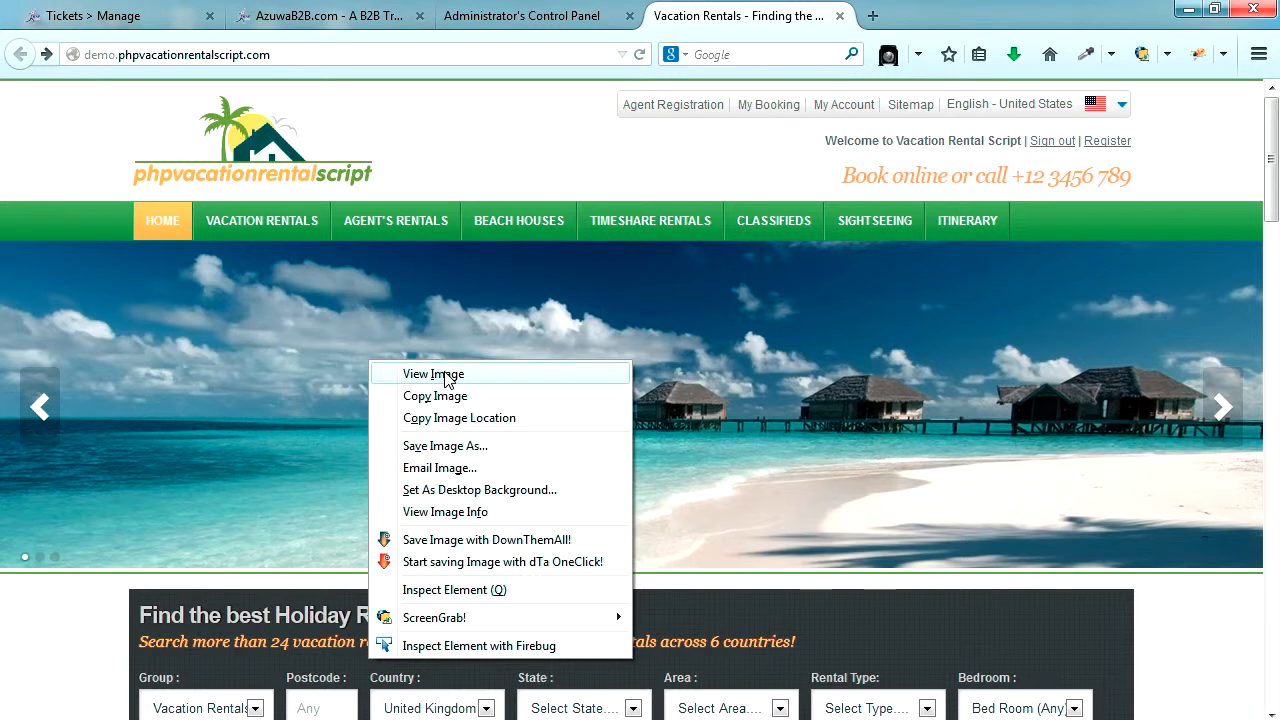
{"action": "left_click", "coordinate": [445, 511]}
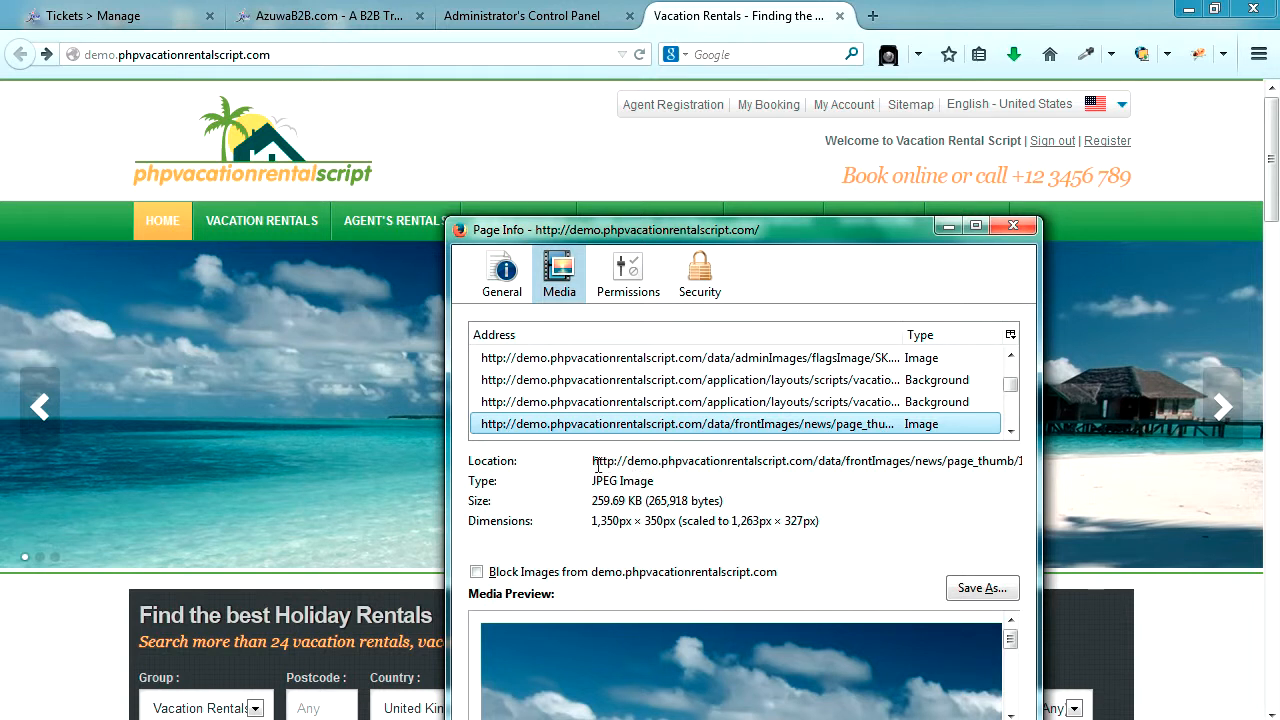
{"action": "left_click", "coordinate": [598, 466]}
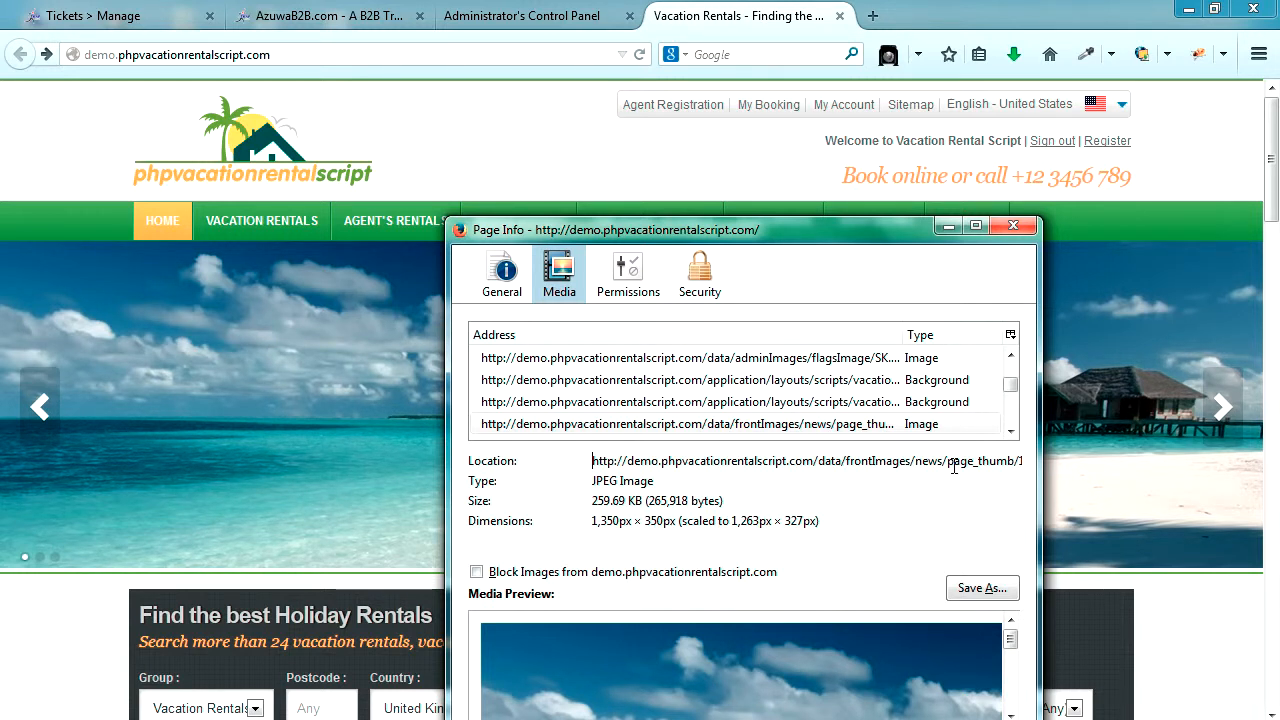
{"action": "left_click_drag", "start_coordinate": [978, 462], "coordinate": [818, 462]}
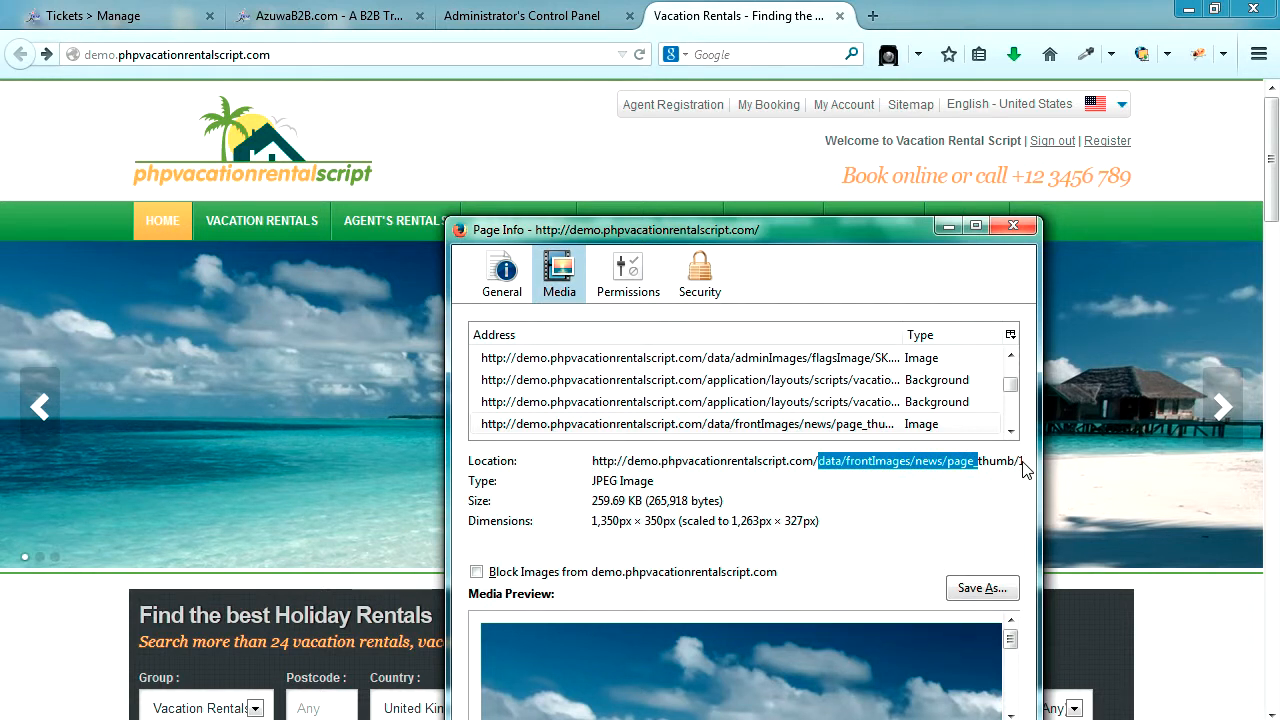
{"action": "left_click_drag", "start_coordinate": [1024, 468], "coordinate": [1024, 468]}
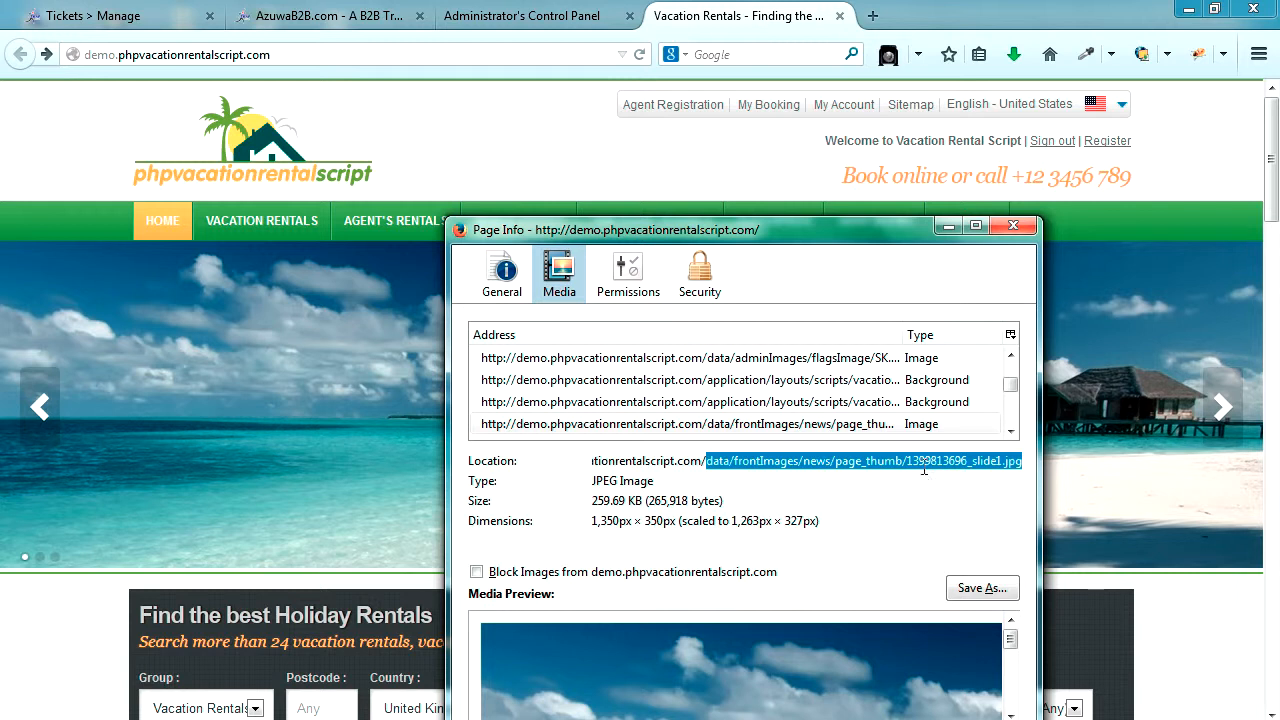
{"action": "left_click", "coordinate": [1013, 225]}
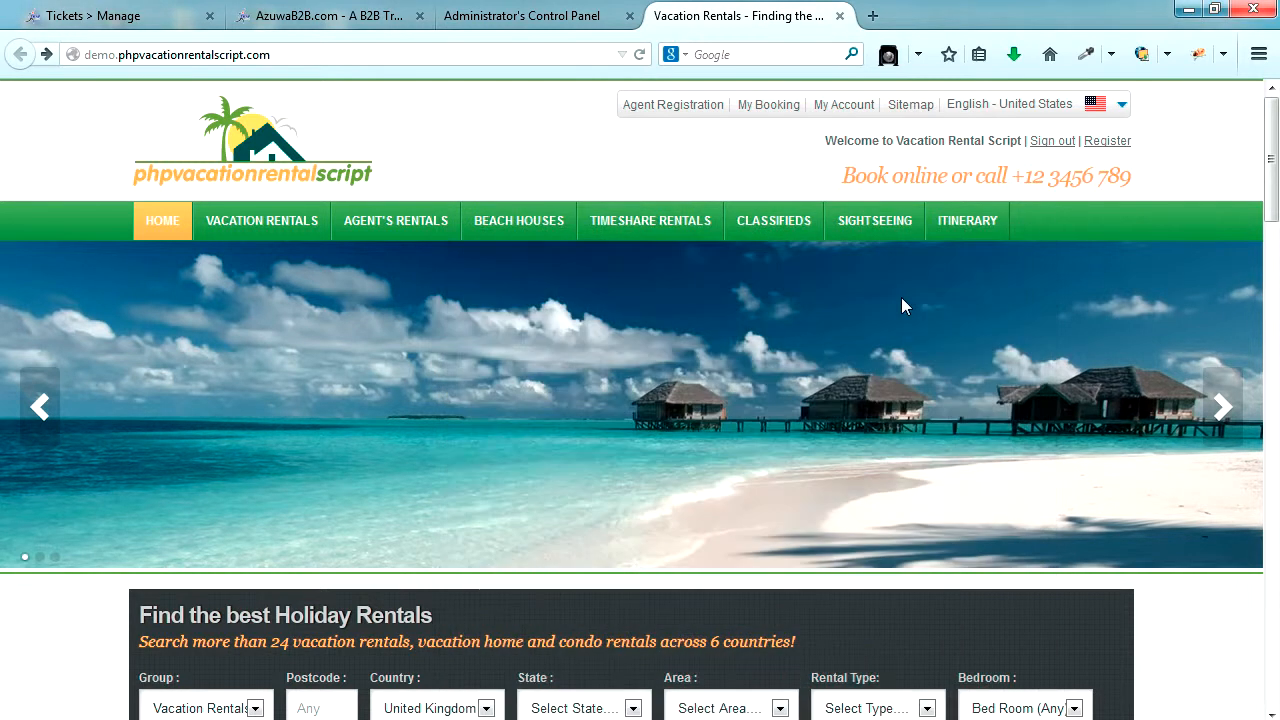
{"action": "right_click", "coordinate": [696, 379]}
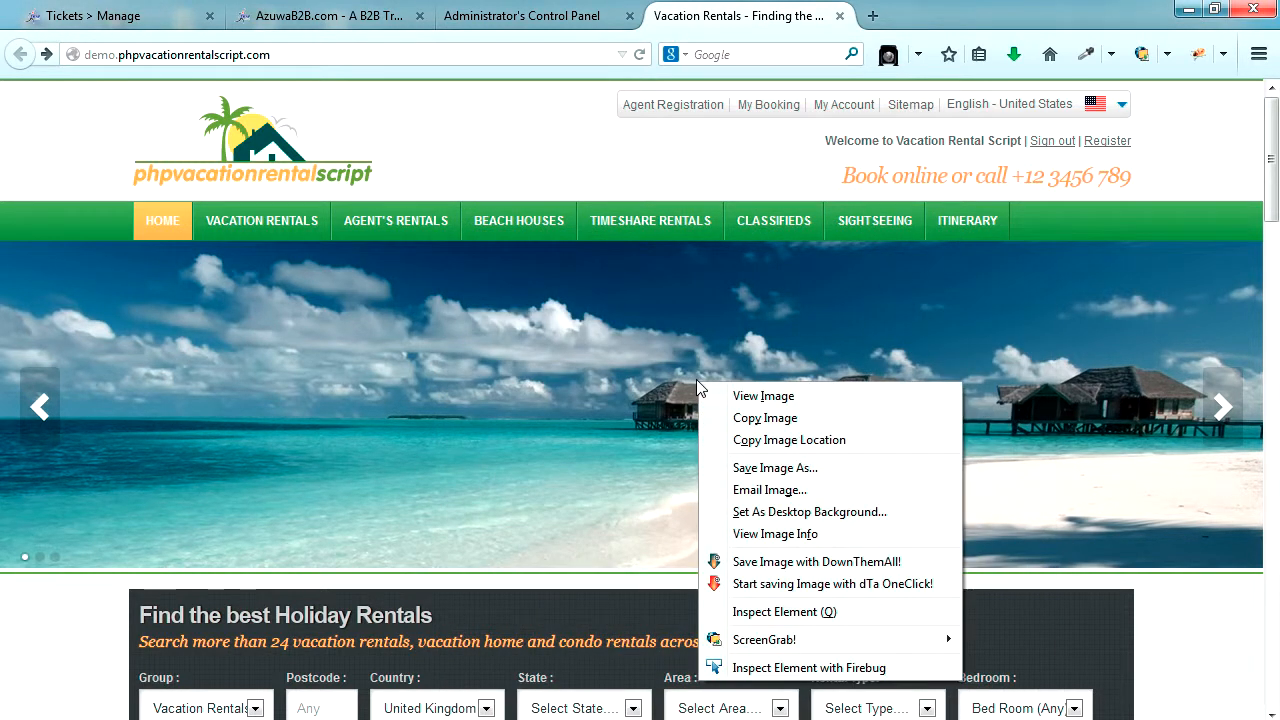
{"action": "left_click", "coordinate": [777, 468]}
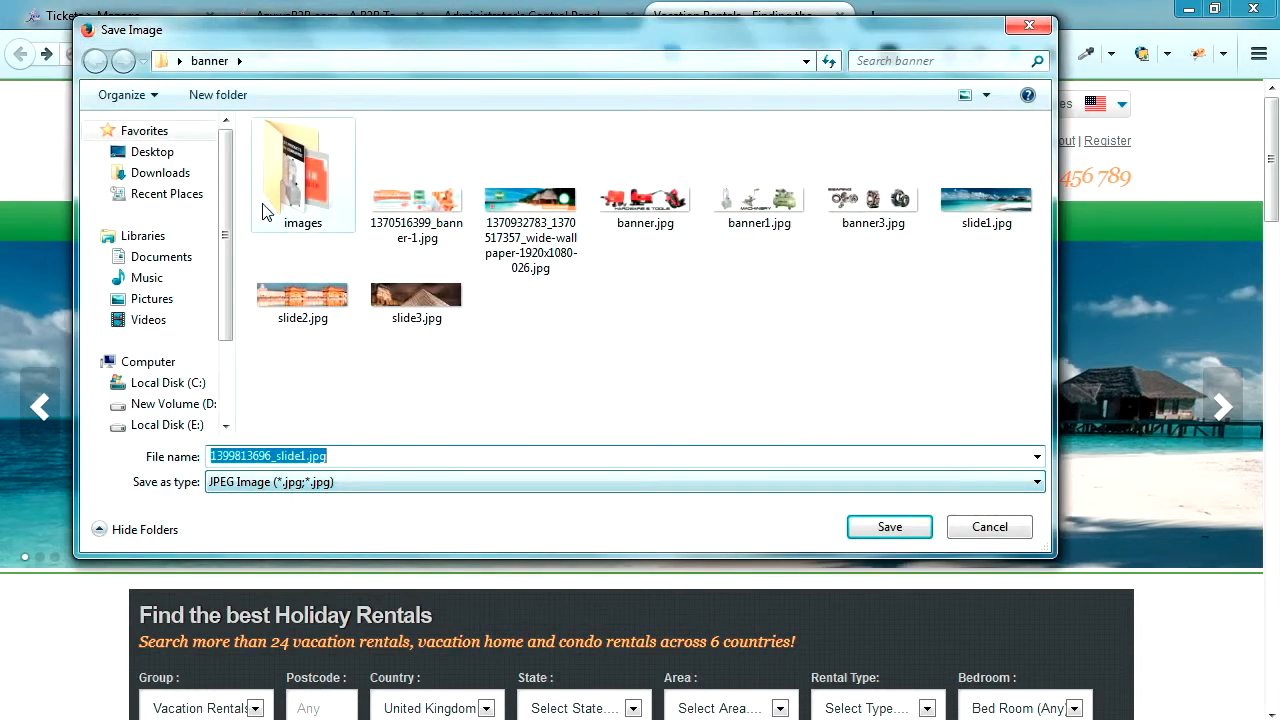
{"action": "left_click", "coordinate": [145, 155]}
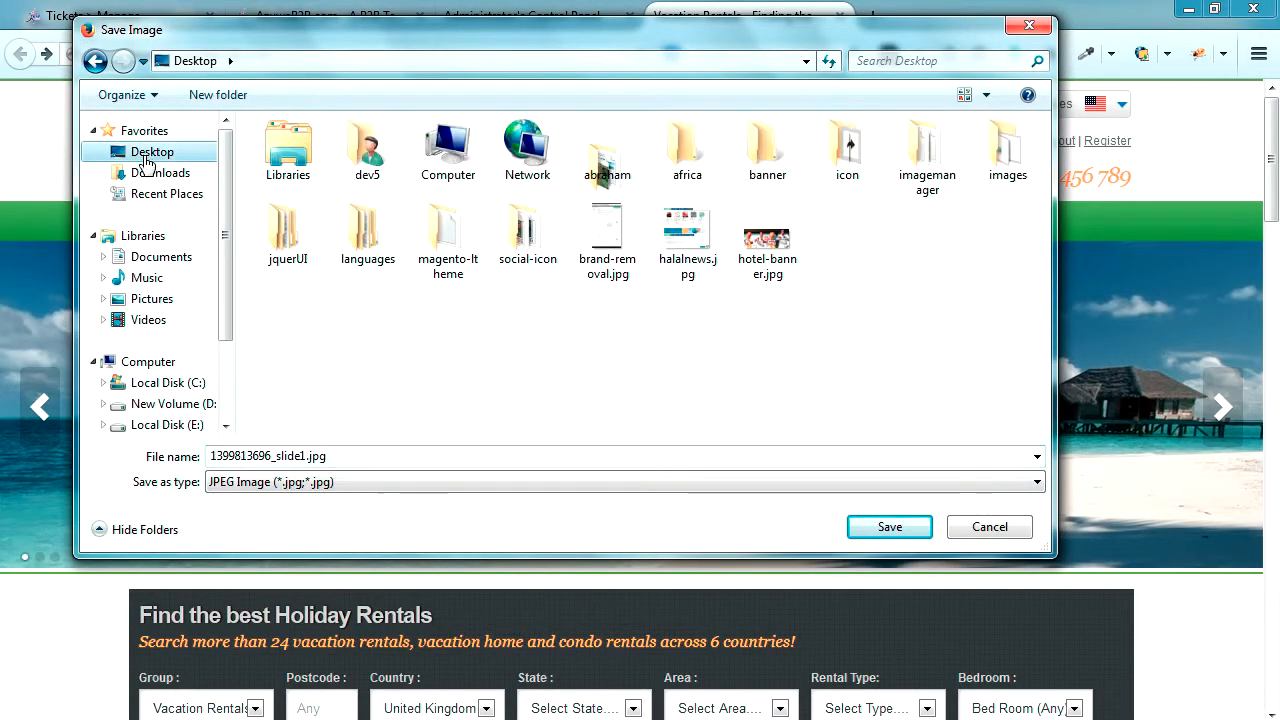
{"action": "left_click", "coordinate": [889, 527]}
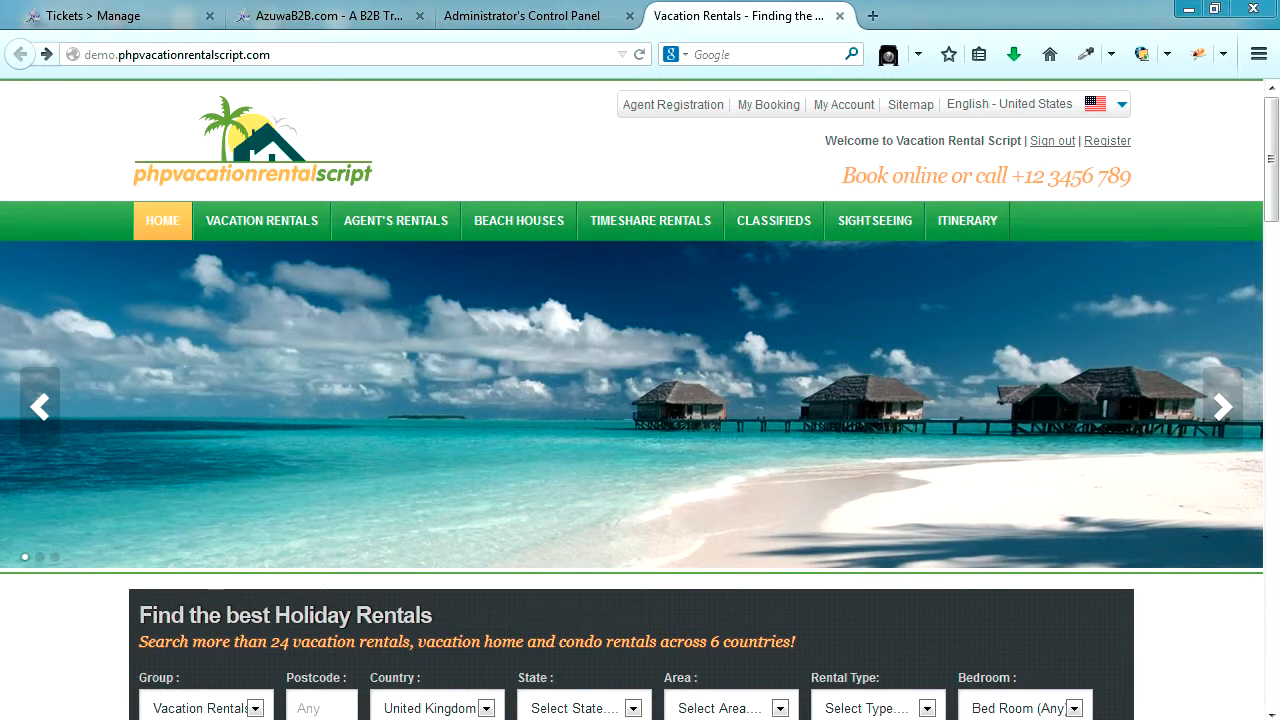
{"action": "mouse_move", "coordinate": [398, 718]}
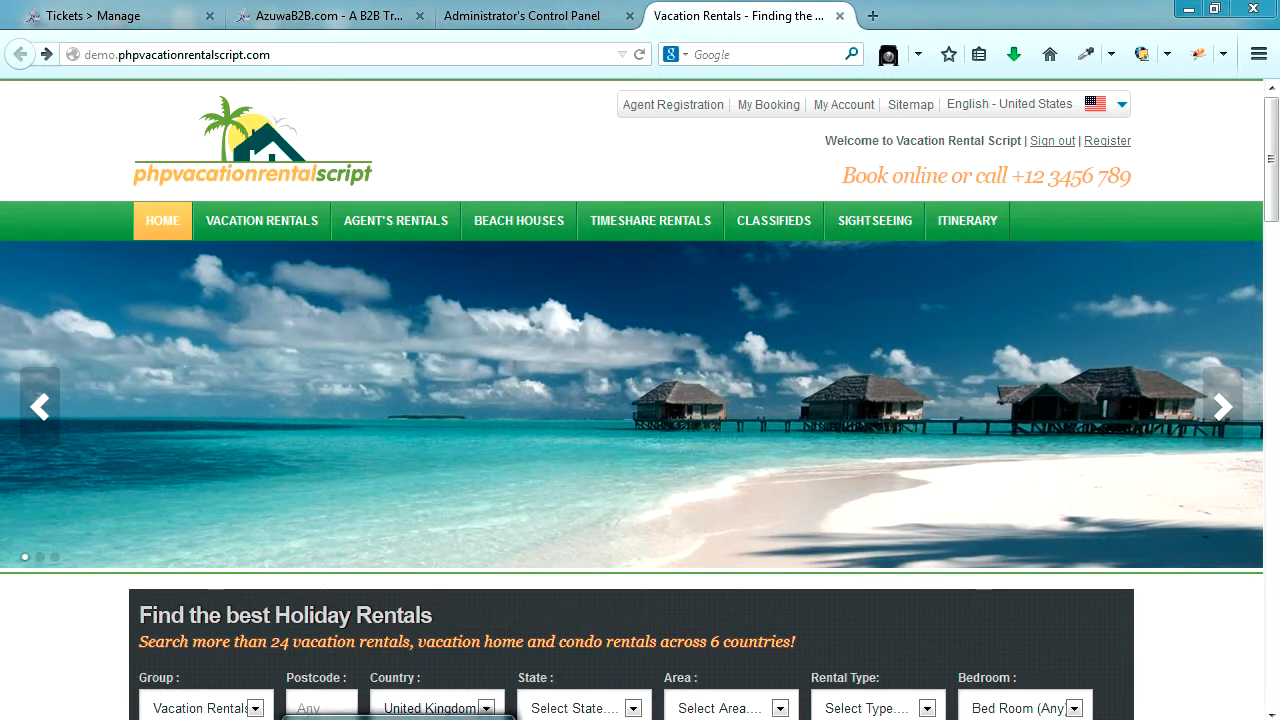
{"action": "left_click", "coordinate": [398, 716]}
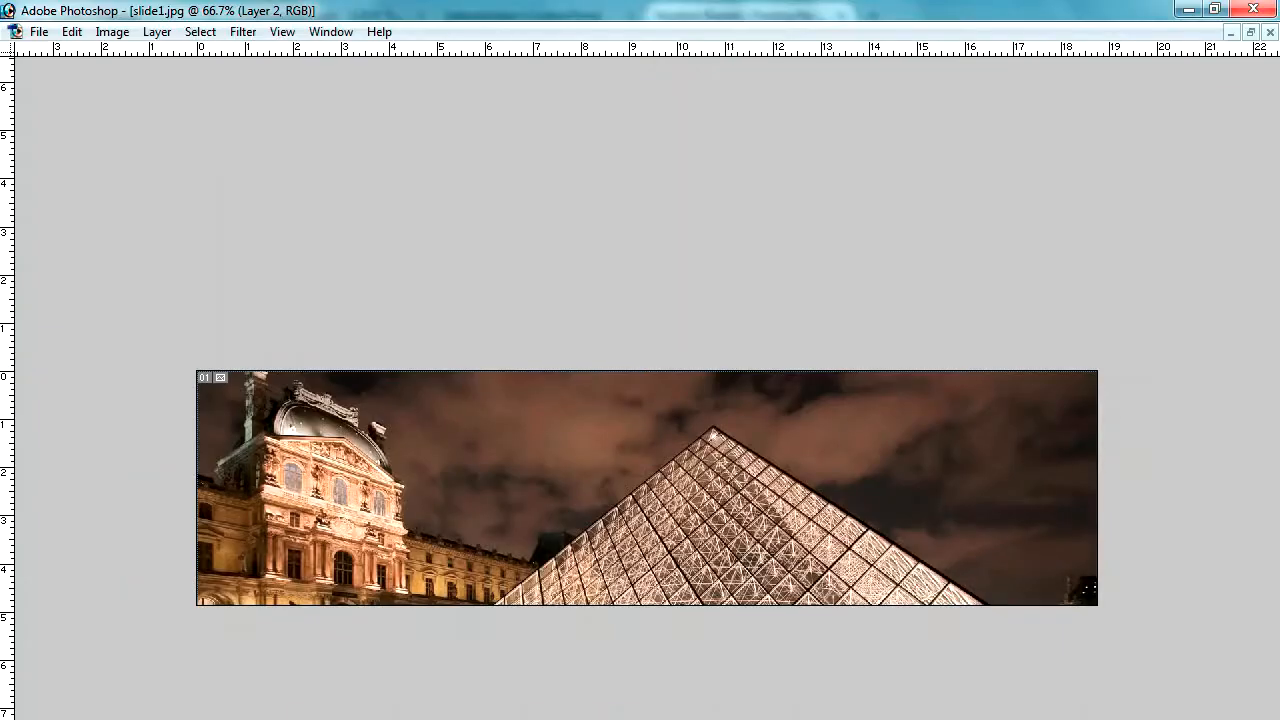
{"action": "left_click", "coordinate": [1231, 33]}
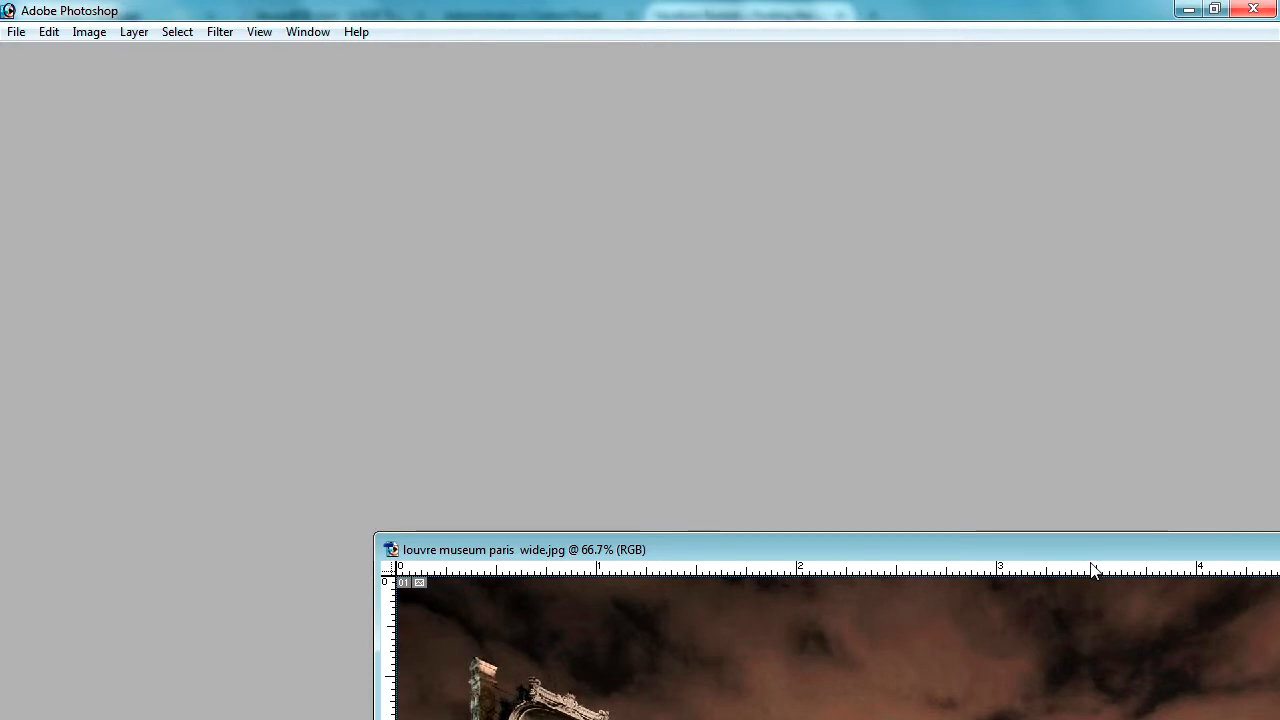
{"action": "left_click_drag", "start_coordinate": [1097, 550], "coordinate": [775, 487]}
{"action": "left_click", "coordinate": [1109, 487]}
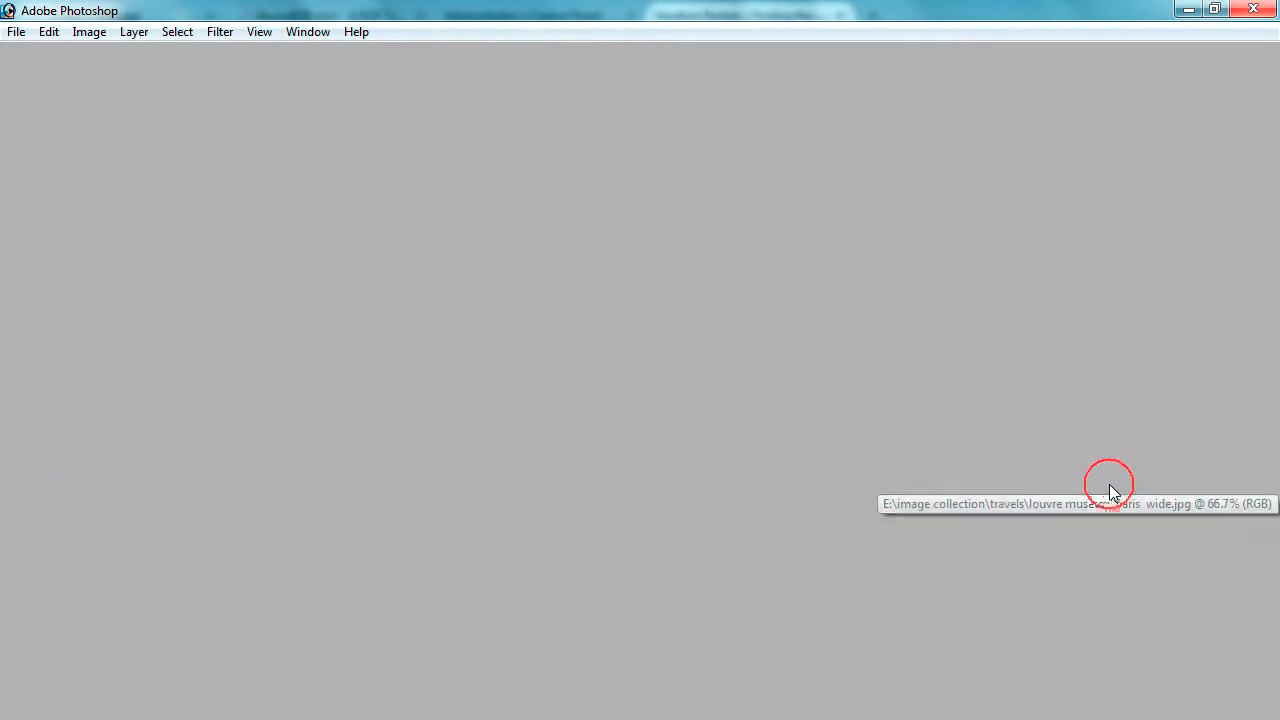
{"action": "double_click", "coordinate": [450, 316]}
{"action": "left_click", "coordinate": [62, 163]}
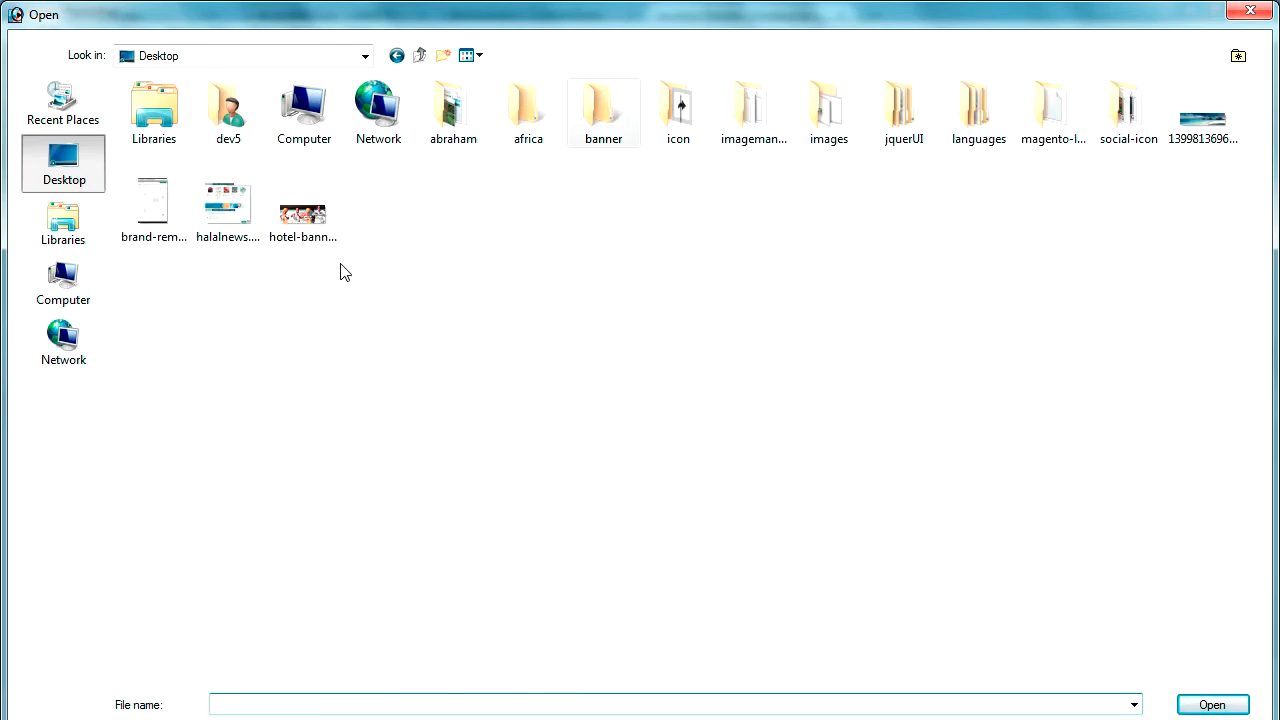
{"action": "double_click", "coordinate": [1200, 125]}
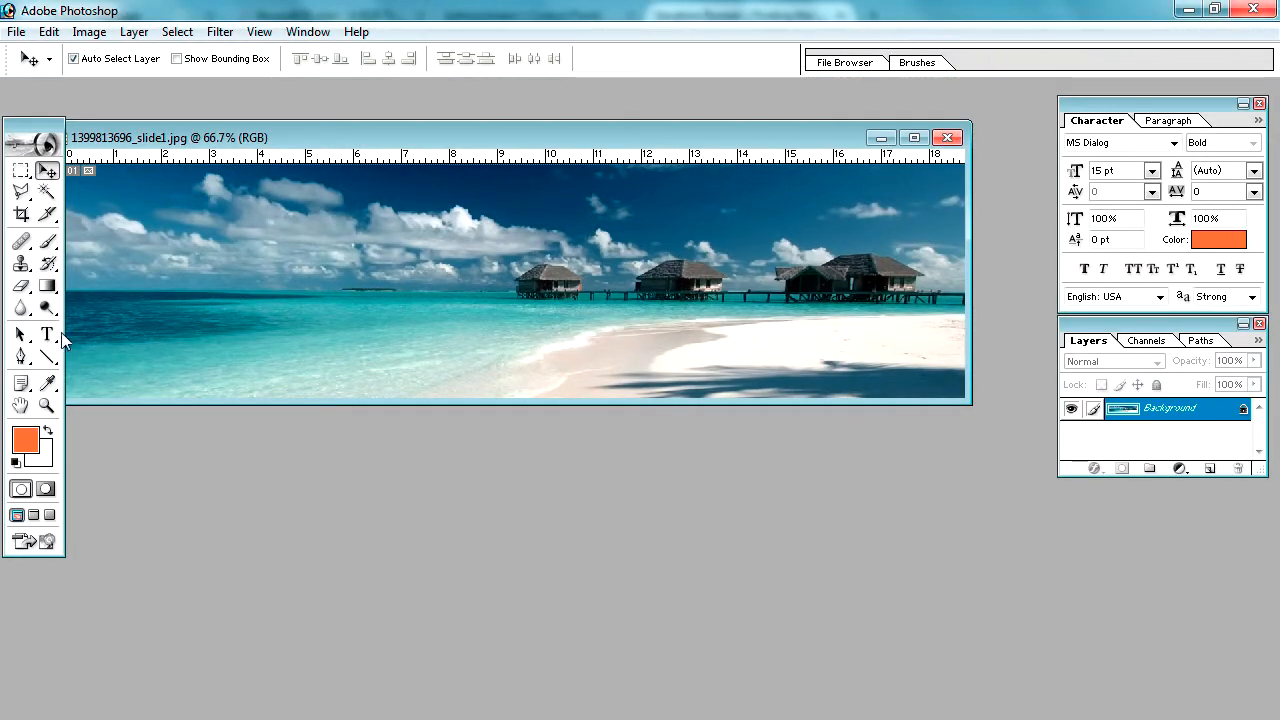
- Add the orange bold text "Just eidt" at 81 pt over the clouds in the left part of the beach image
{"action": "left_click", "coordinate": [50, 334]}
{"action": "key", "text": "Tab"}
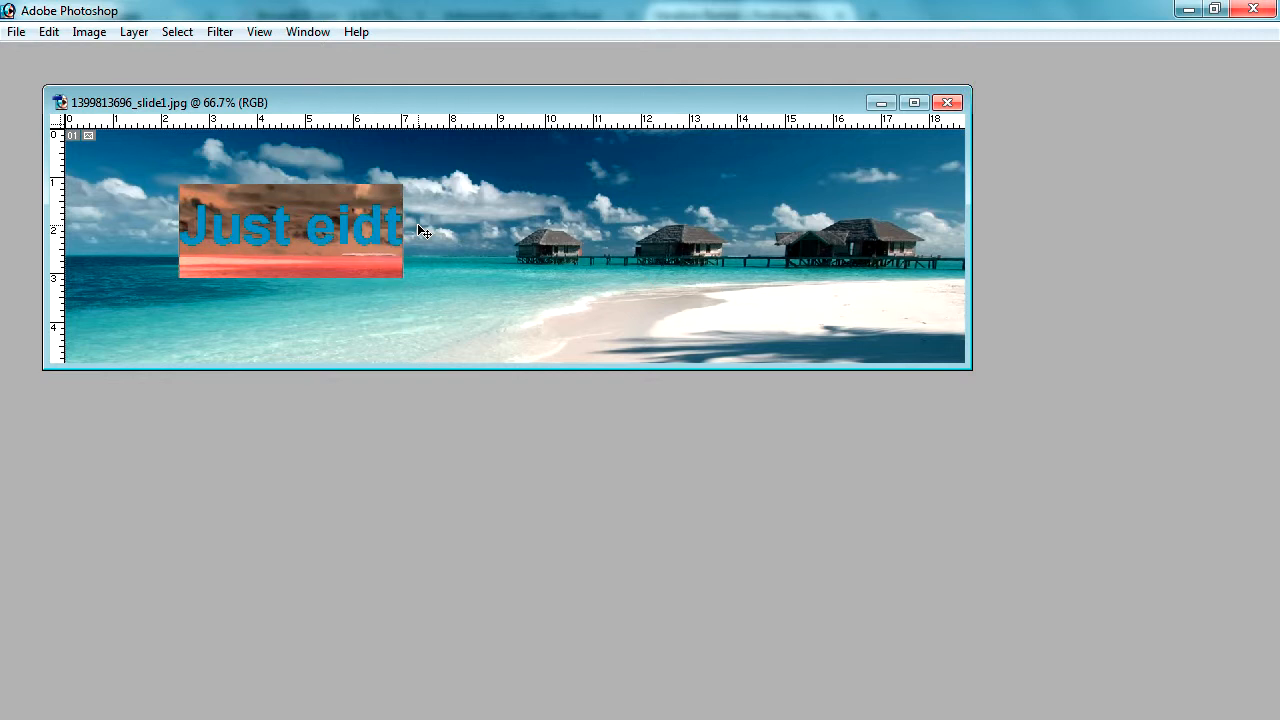
{"action": "left_click", "coordinate": [384, 166]}
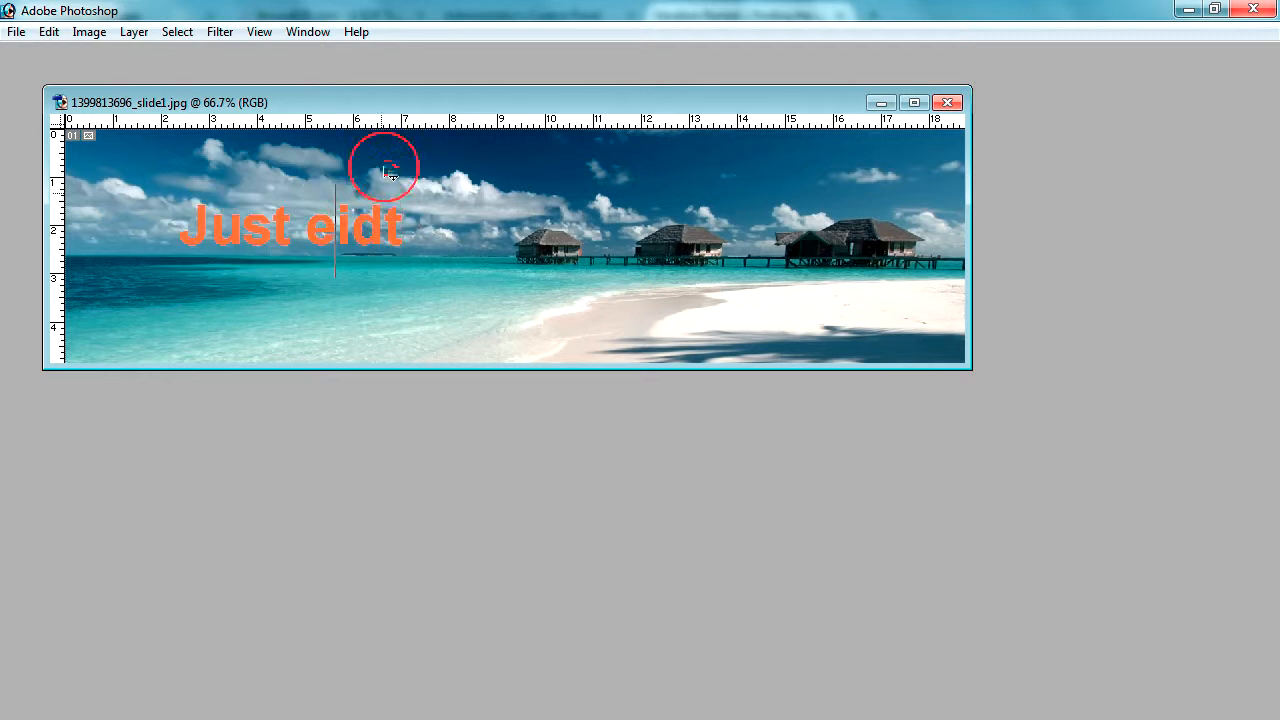
- Maximize the image window and add a white 3 px outside stroke to the "Just eidt" text layer
{"action": "double_click", "coordinate": [393, 104]}
{"action": "key", "text": "ctrl+shift+s"}
{"action": "key", "text": "Escape"}
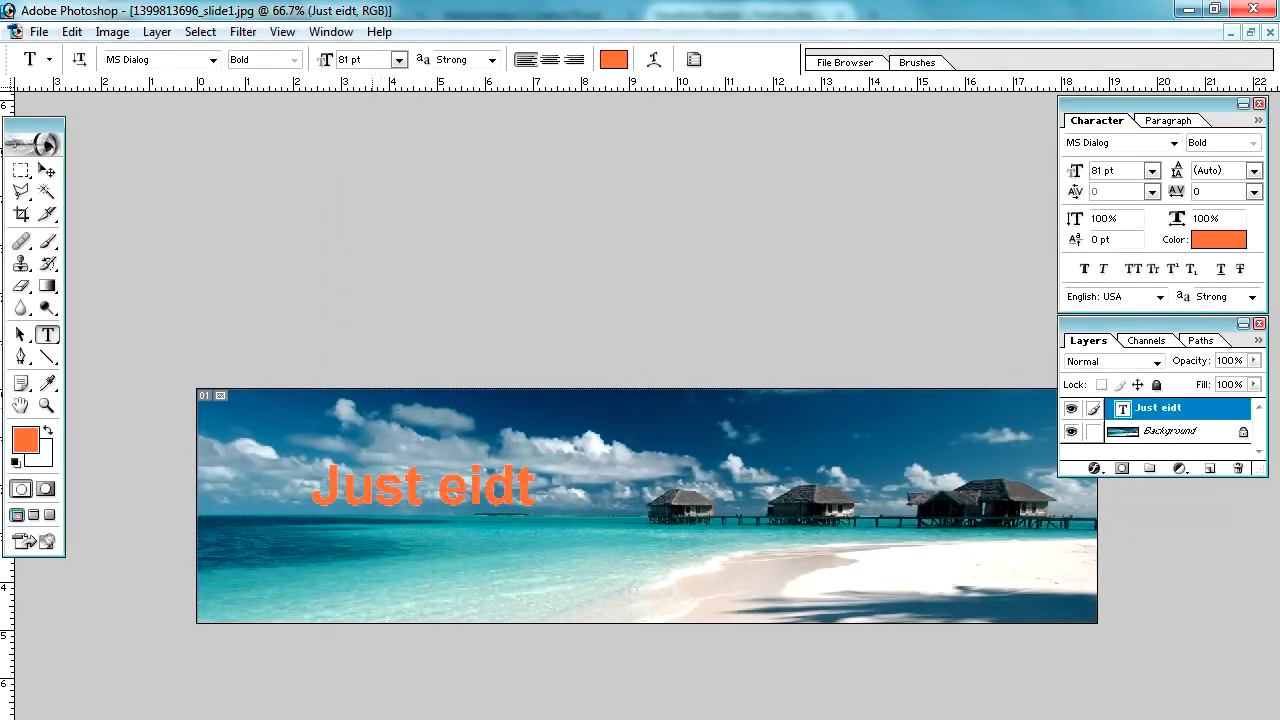
{"action": "left_click_drag", "start_coordinate": [317, 487], "coordinate": [538, 487]}
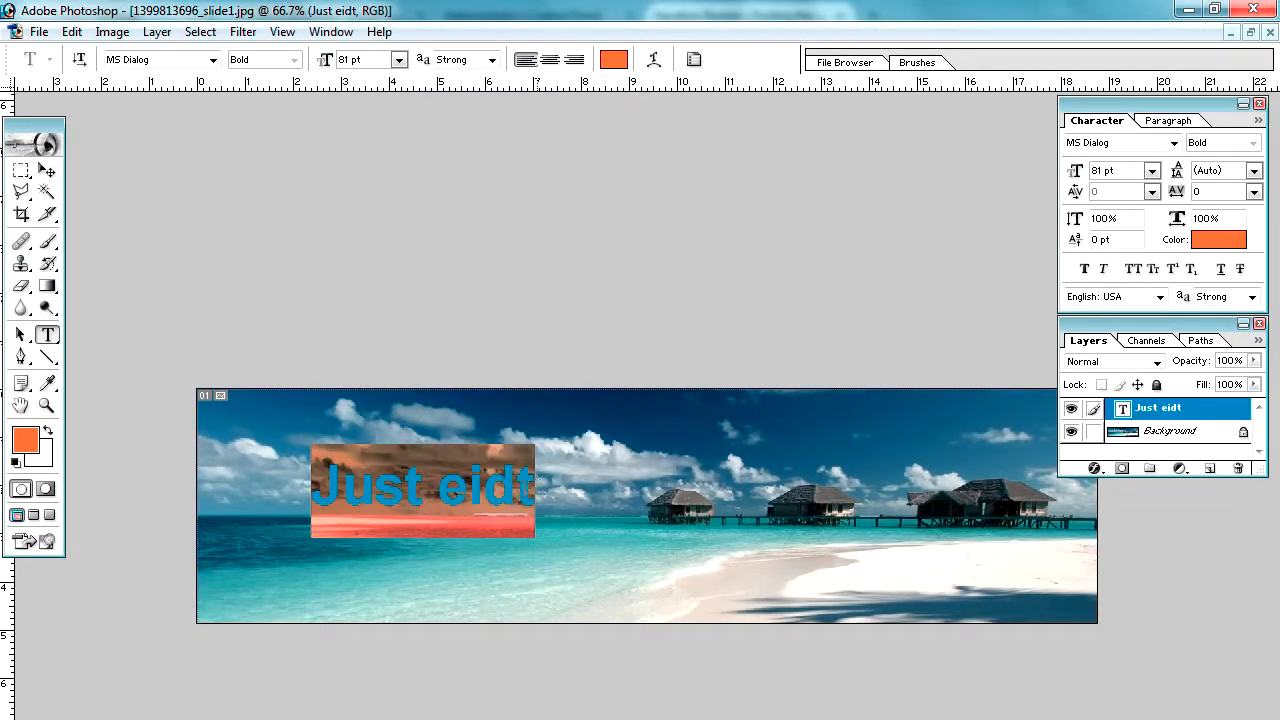
{"action": "left_click", "coordinate": [1095, 468]}
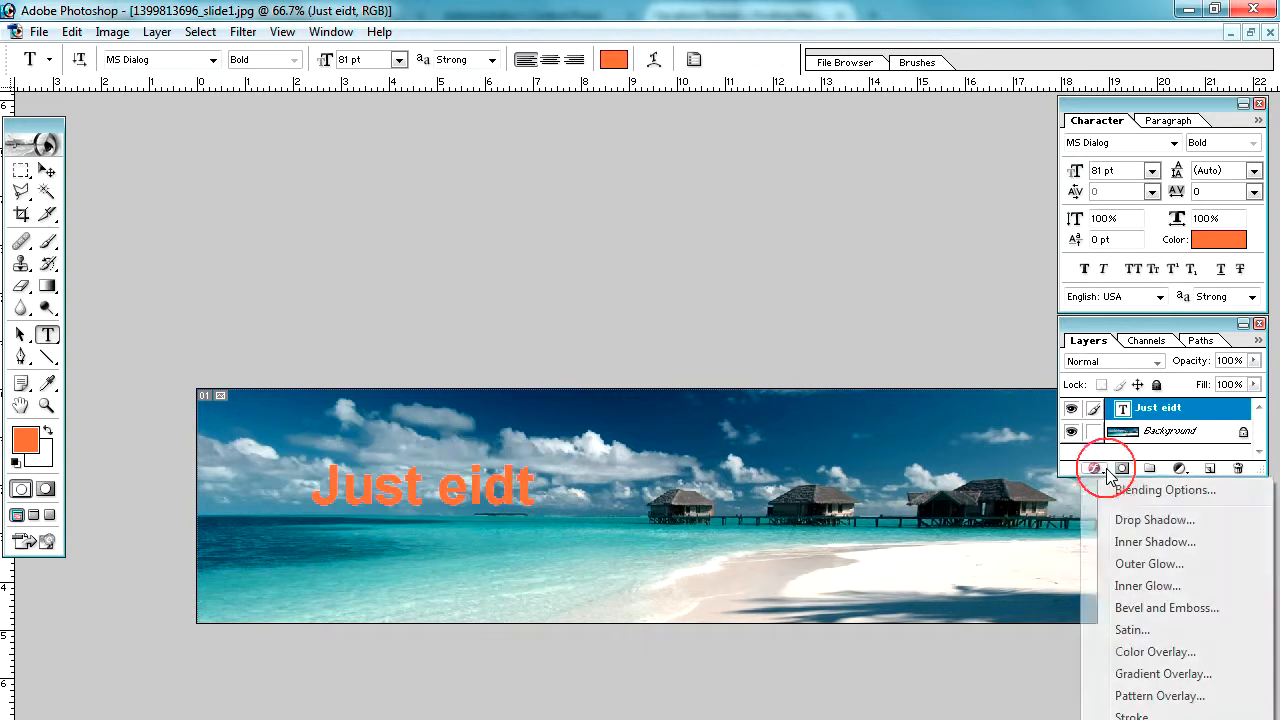
{"action": "left_click", "coordinate": [1131, 714]}
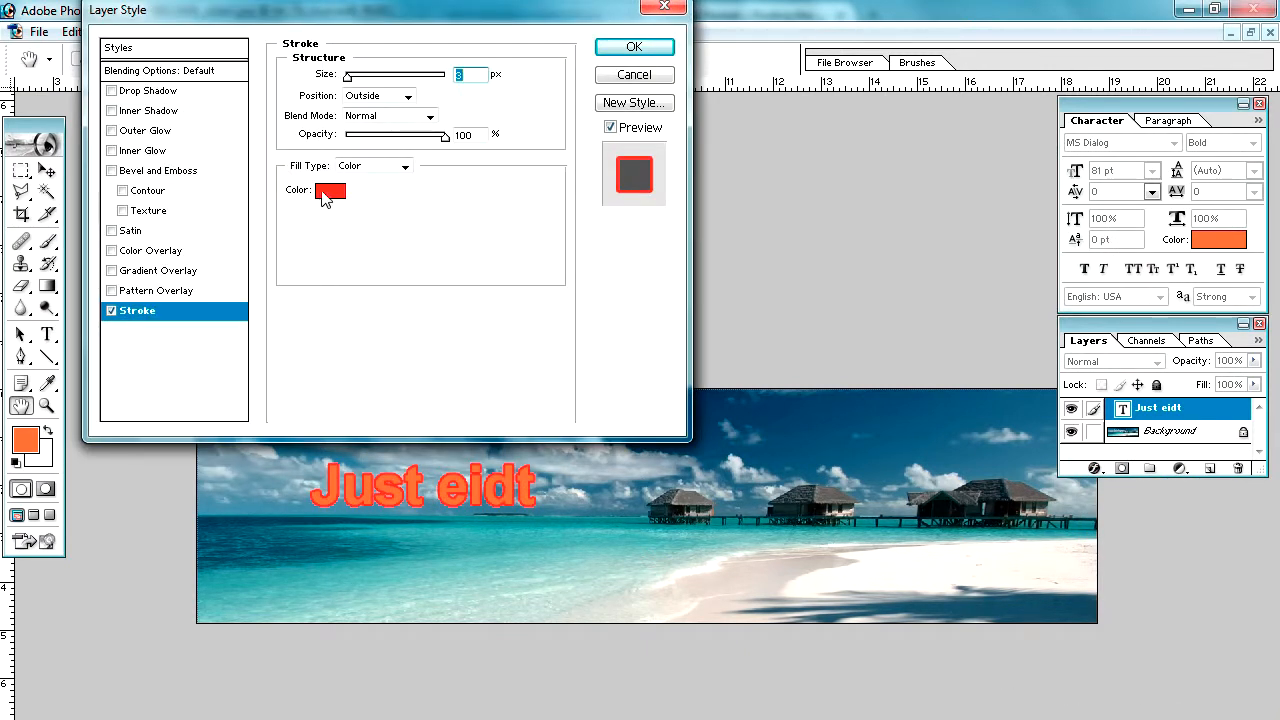
{"action": "left_click", "coordinate": [323, 193]}
{"action": "left_click", "coordinate": [754, 103]}
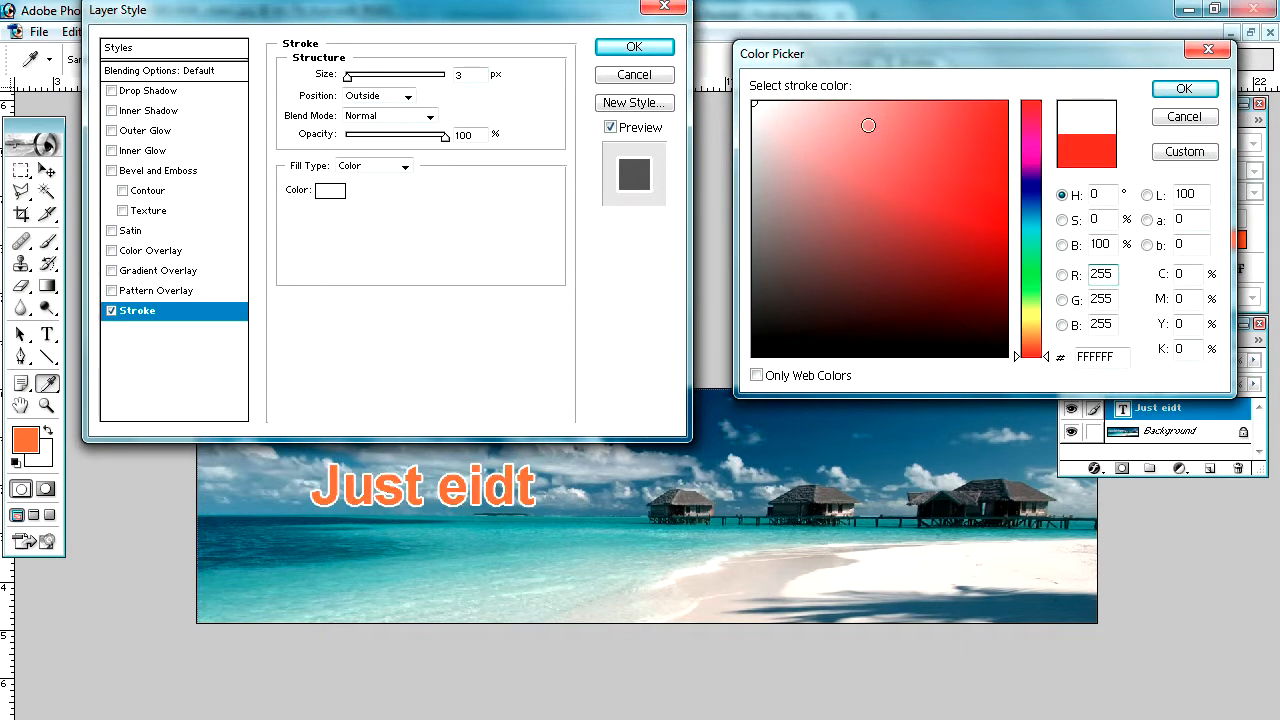
{"action": "left_click", "coordinate": [1188, 89]}
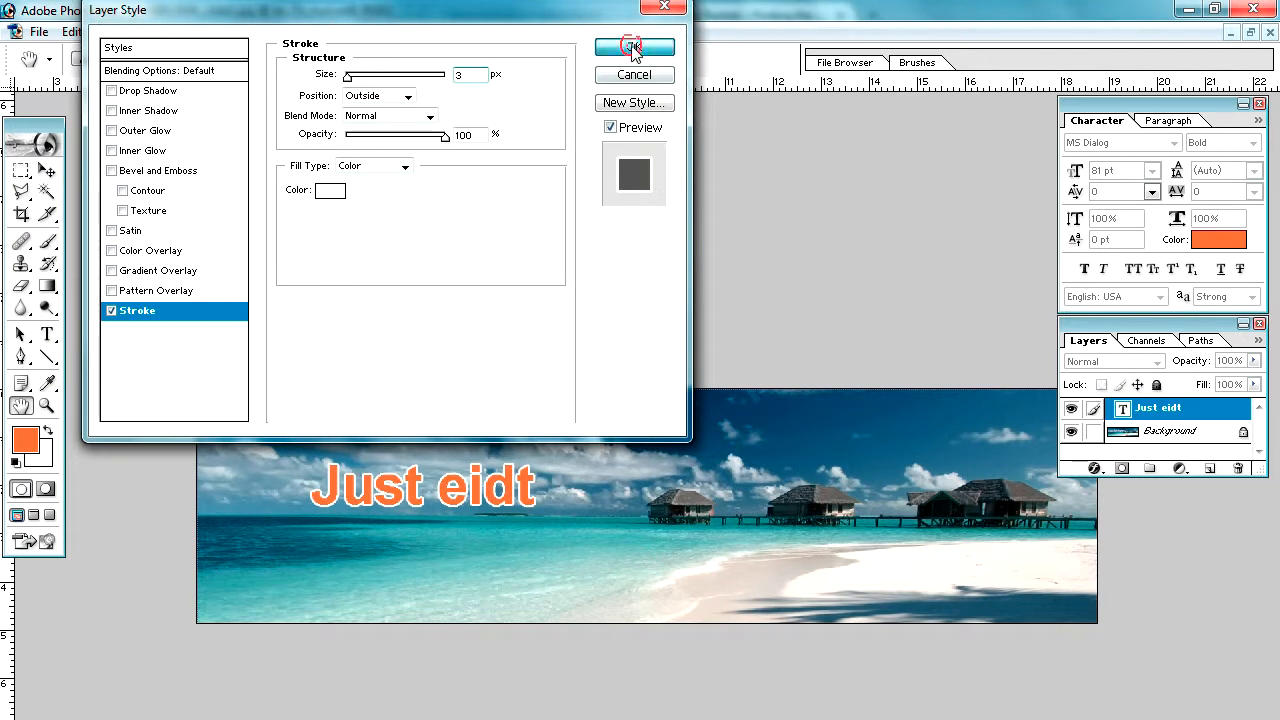
{"action": "left_click", "coordinate": [634, 47]}
- Change the text to "Just Eidt" and move it over the water in the lower-left corner of the beach image
{"action": "left_click_drag", "start_coordinate": [468, 488], "coordinate": [432, 488]}
{"action": "type", "text": "E"}
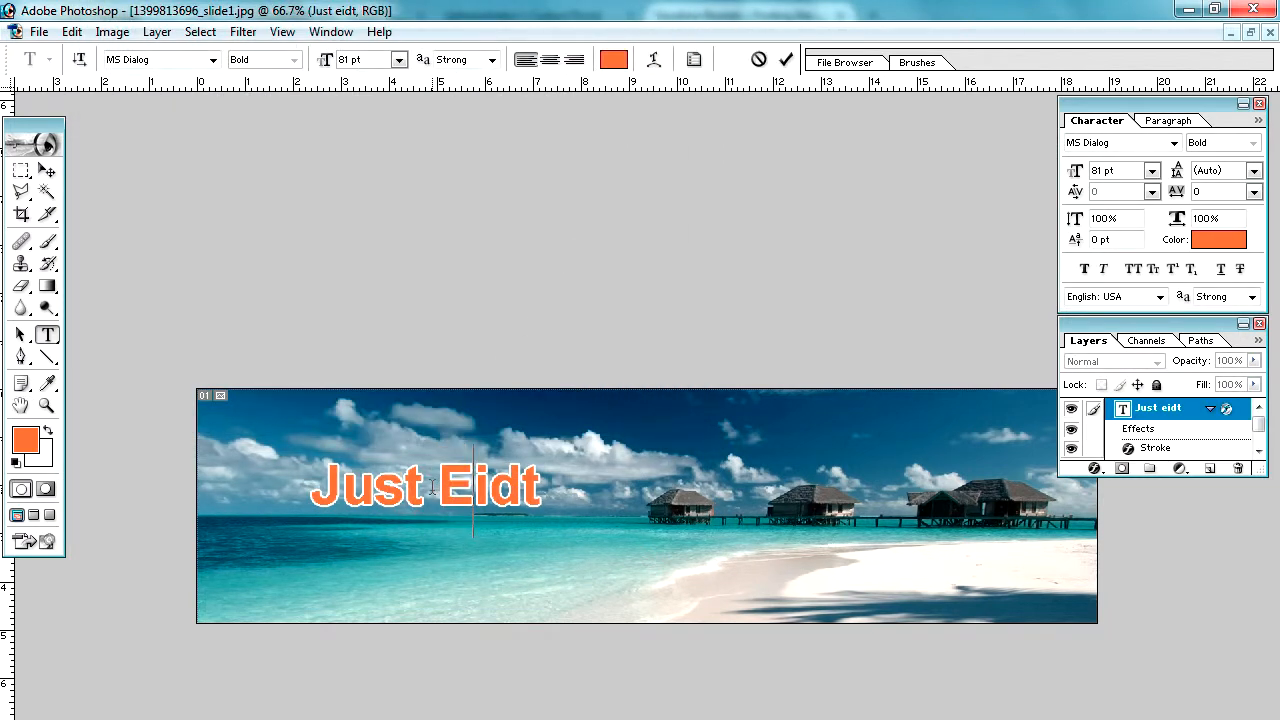
{"action": "left_click", "coordinate": [47, 170]}
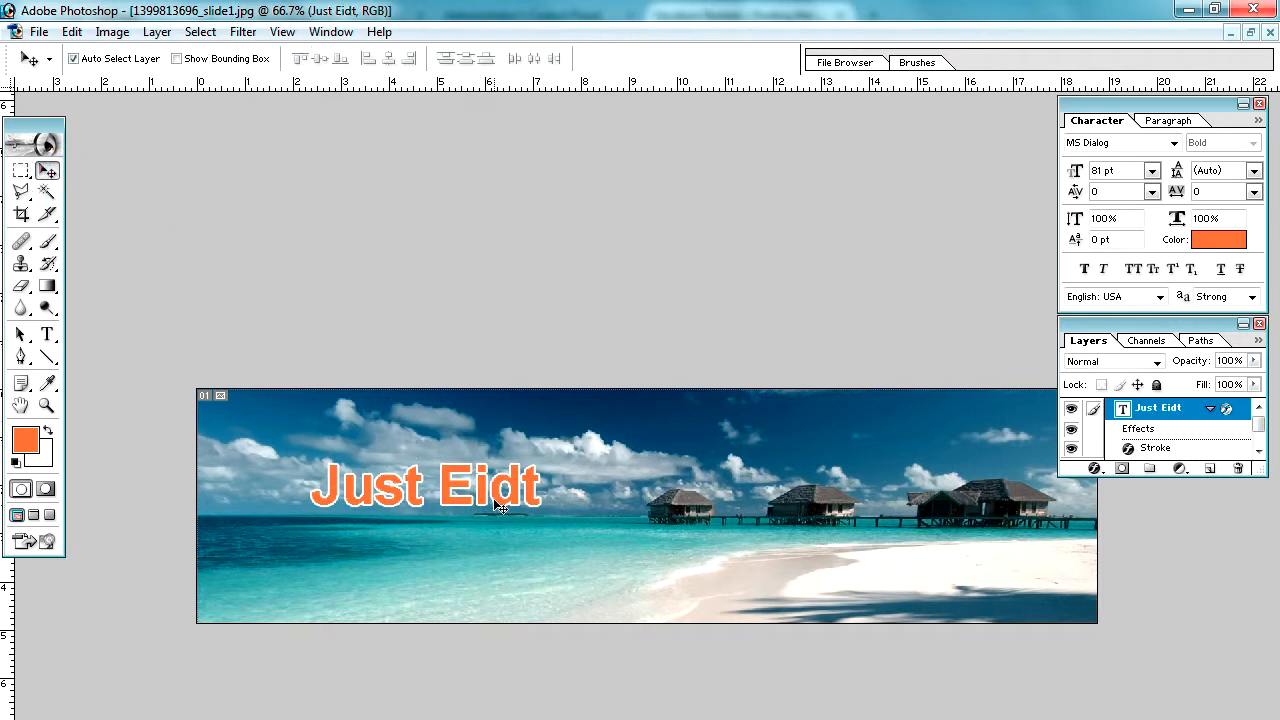
{"action": "left_click_drag", "start_coordinate": [482, 490], "coordinate": [391, 598]}
{"action": "left_click", "coordinate": [47, 170]}
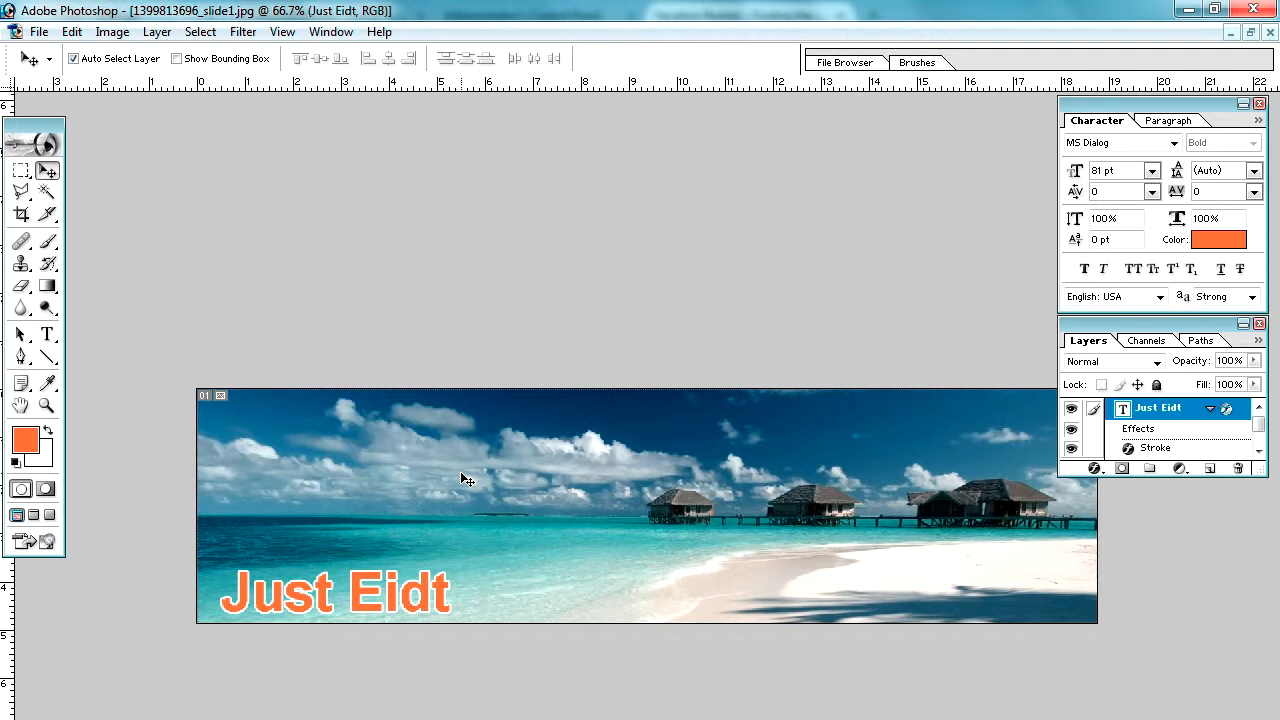
{"action": "key", "text": "ctrl+shift+s"}
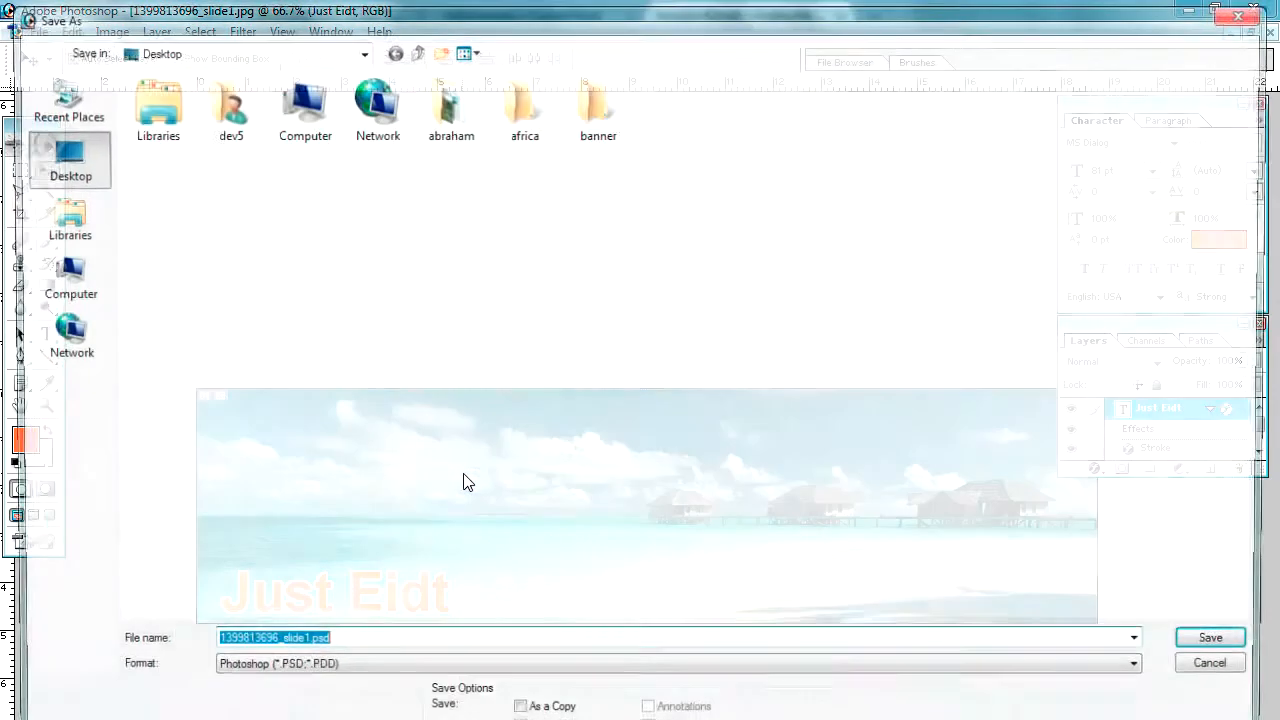
{"action": "left_click", "coordinate": [63, 172]}
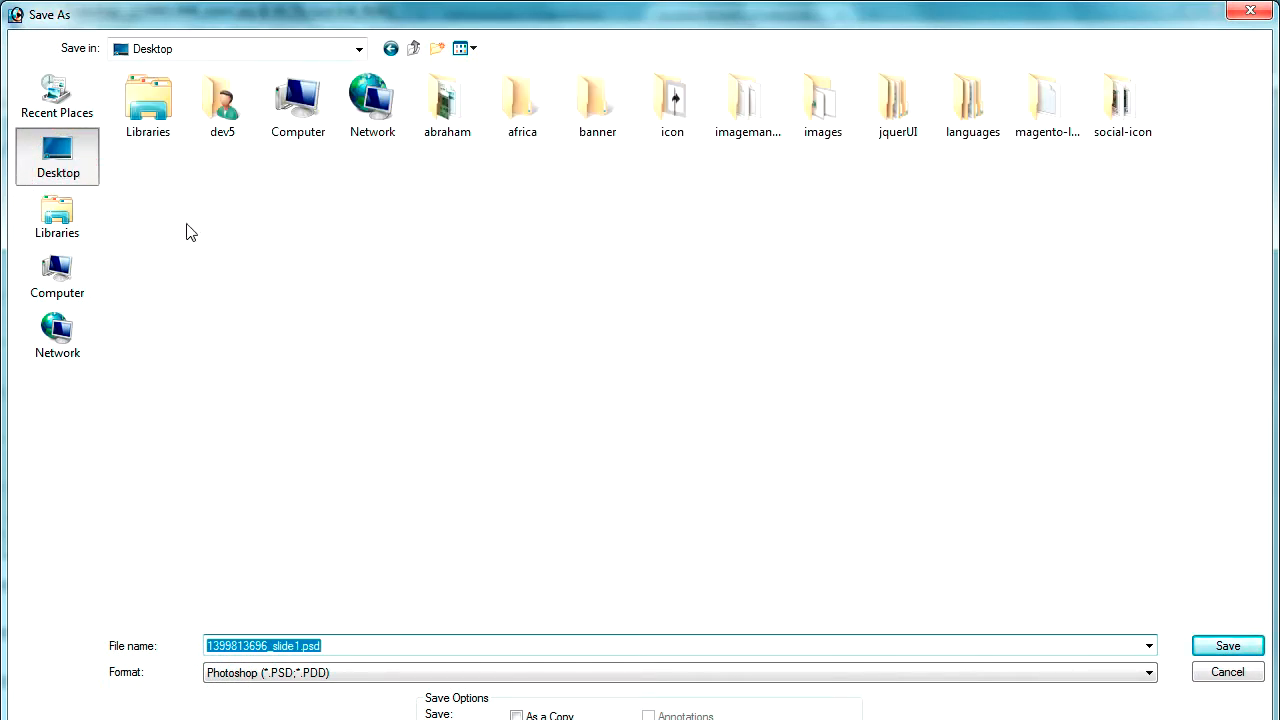
{"action": "left_click", "coordinate": [326, 675]}
{"action": "left_click", "coordinate": [309, 719]}
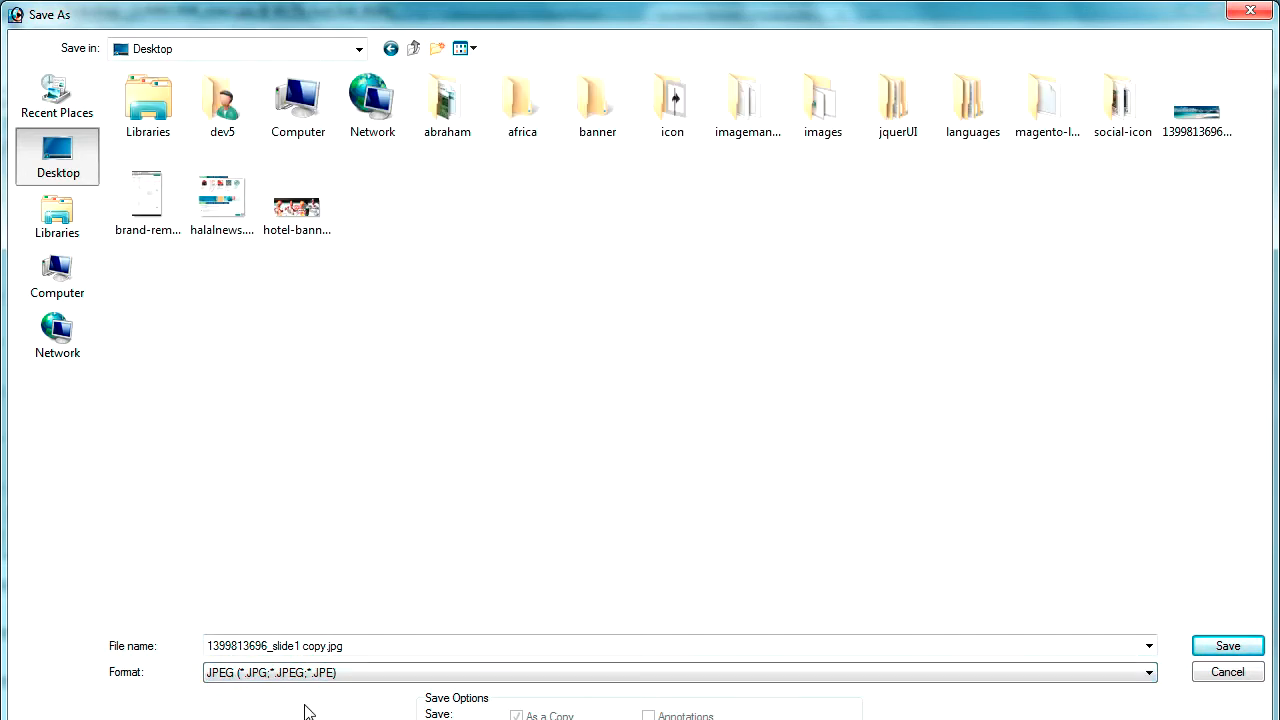
{"action": "left_click", "coordinate": [1188, 128]}
{"action": "left_click", "coordinate": [1240, 648]}
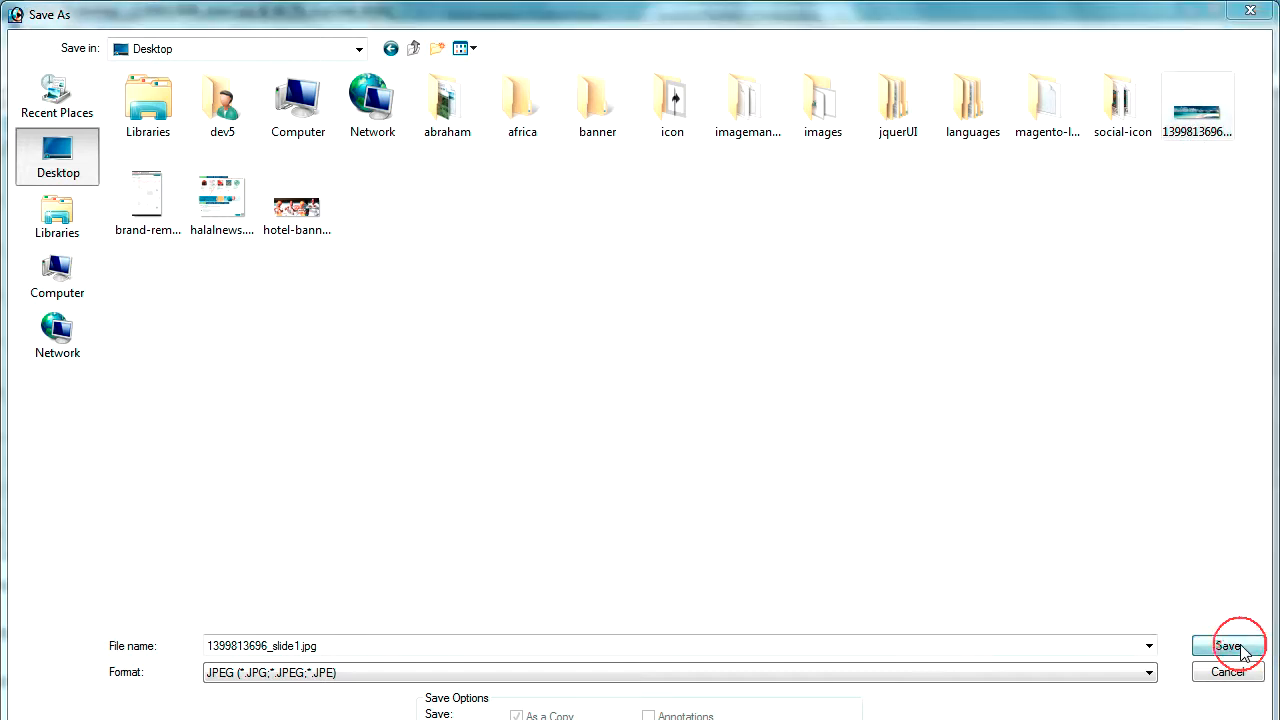
{"action": "left_click", "coordinate": [605, 360]}
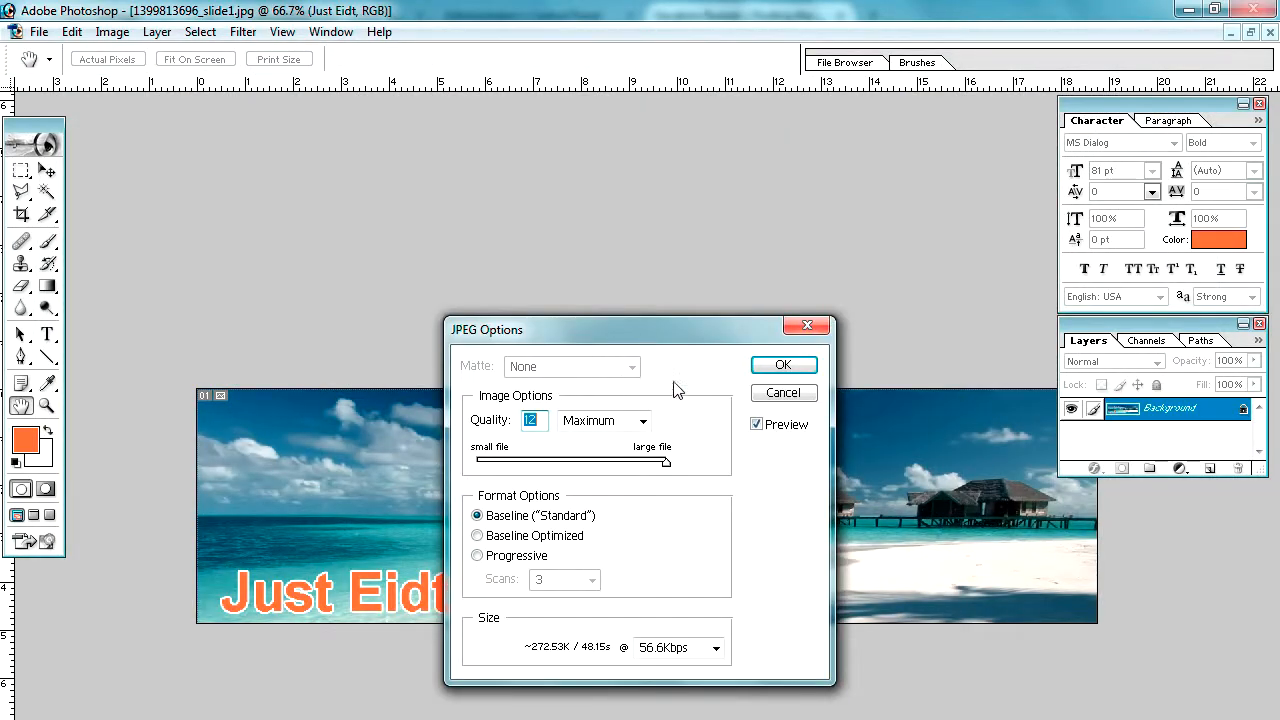
{"action": "left_click", "coordinate": [777, 366]}
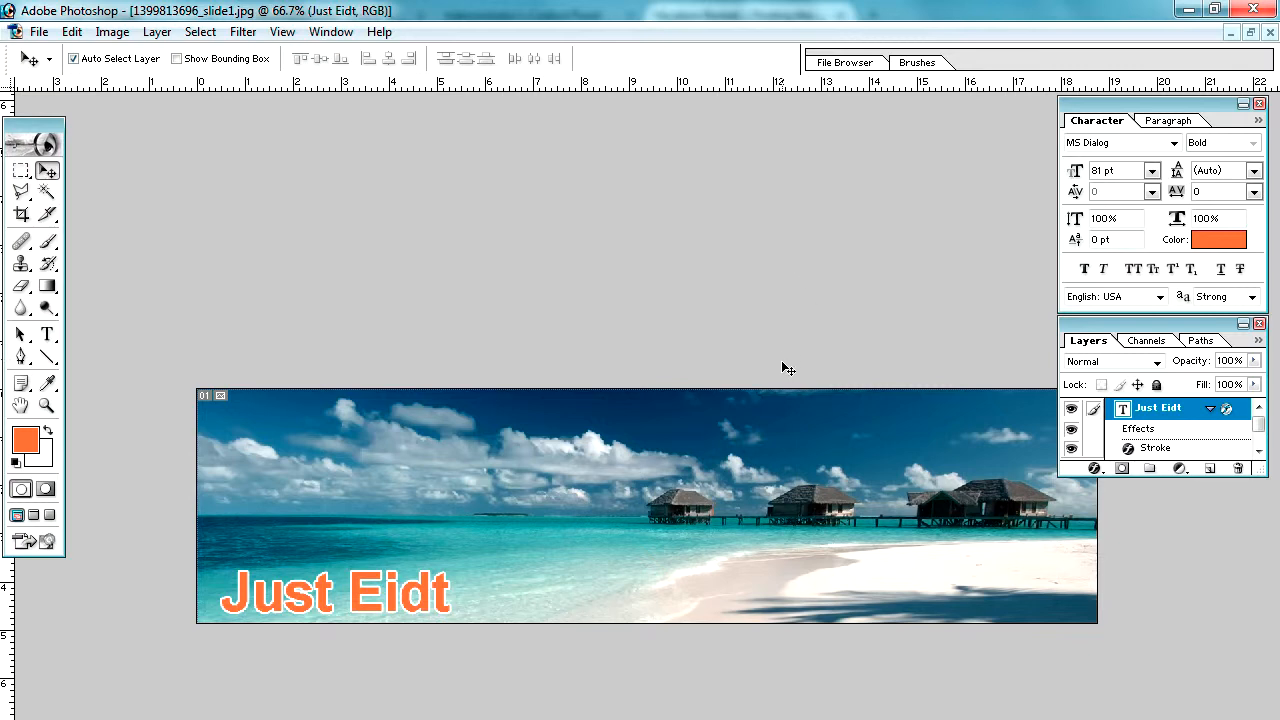
{"action": "left_click", "coordinate": [1187, 11]}
{"action": "left_click", "coordinate": [1188, 12]}
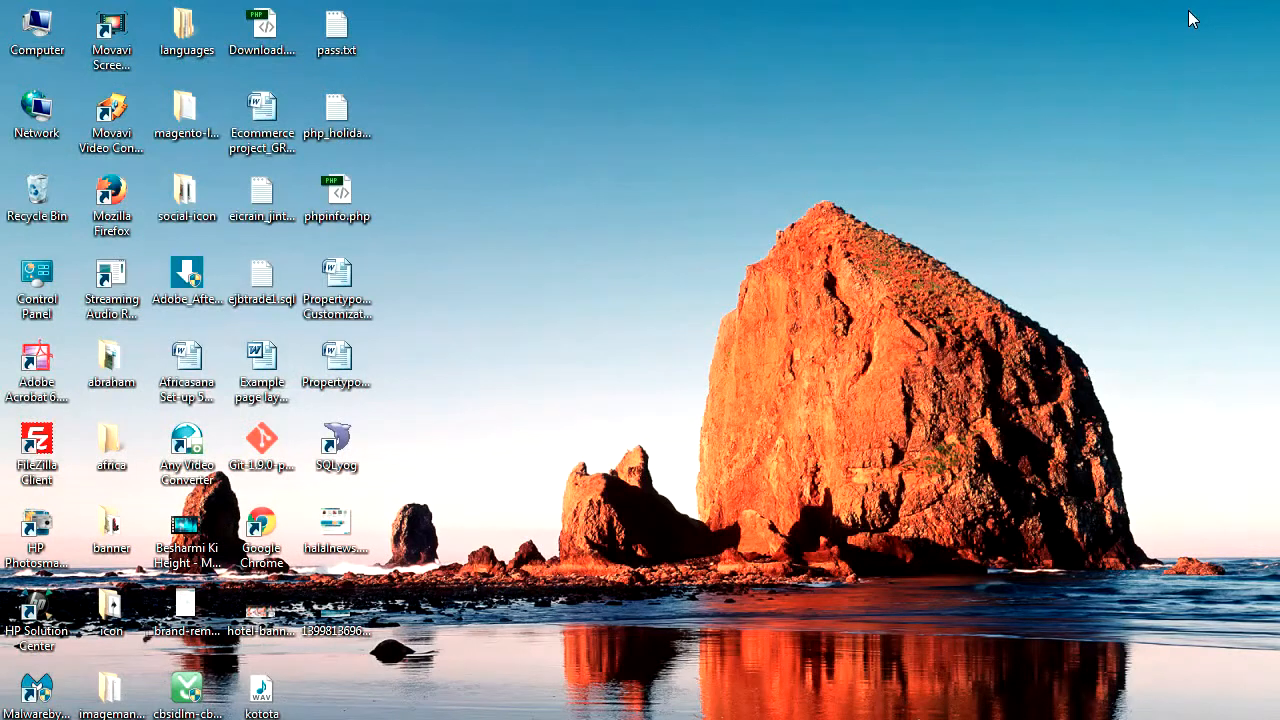
{"action": "left_click", "coordinate": [343, 622]}
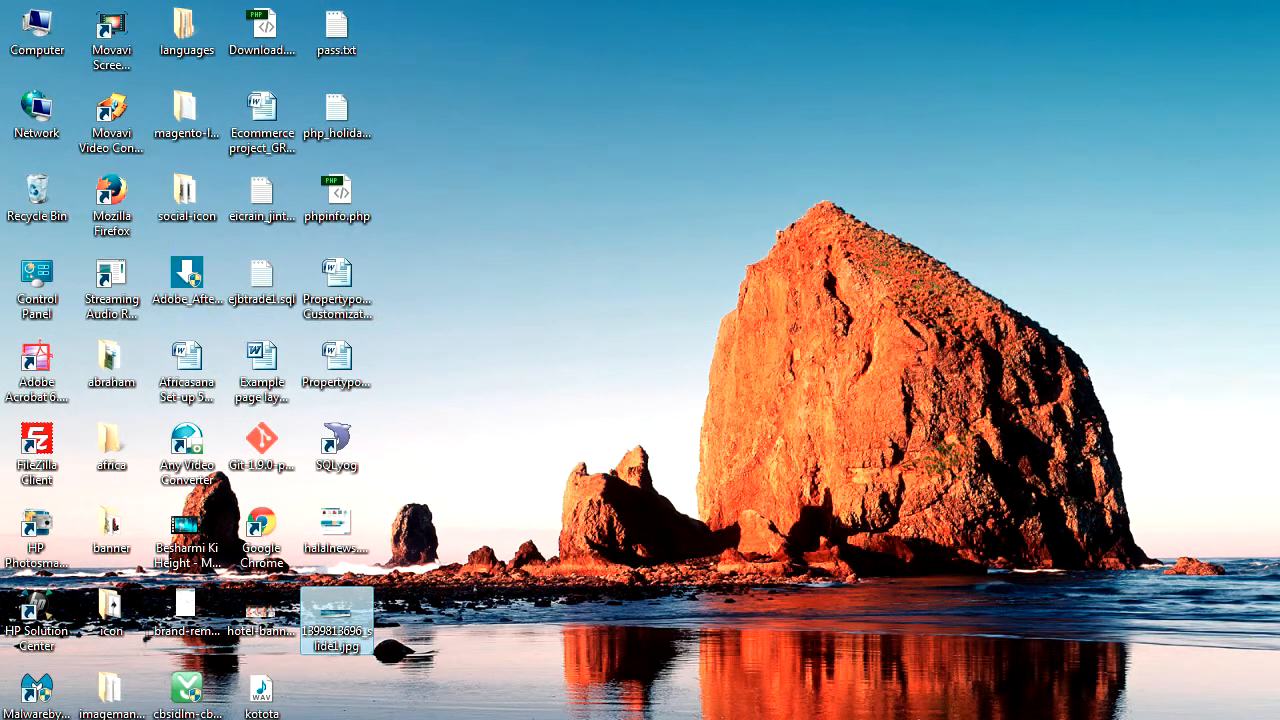
{"action": "left_click", "coordinate": [462, 718]}
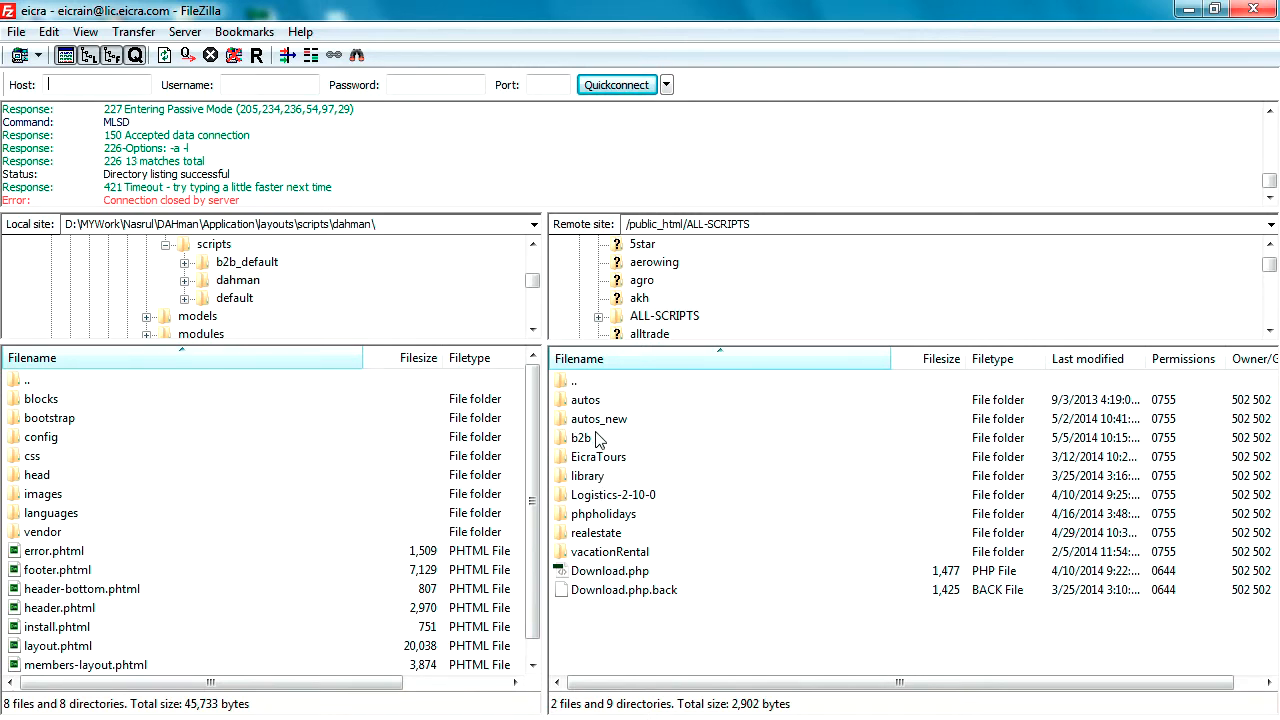
- Open the remote folder vacationRental/data/frontImages on the server
{"action": "double_click", "coordinate": [627, 553]}
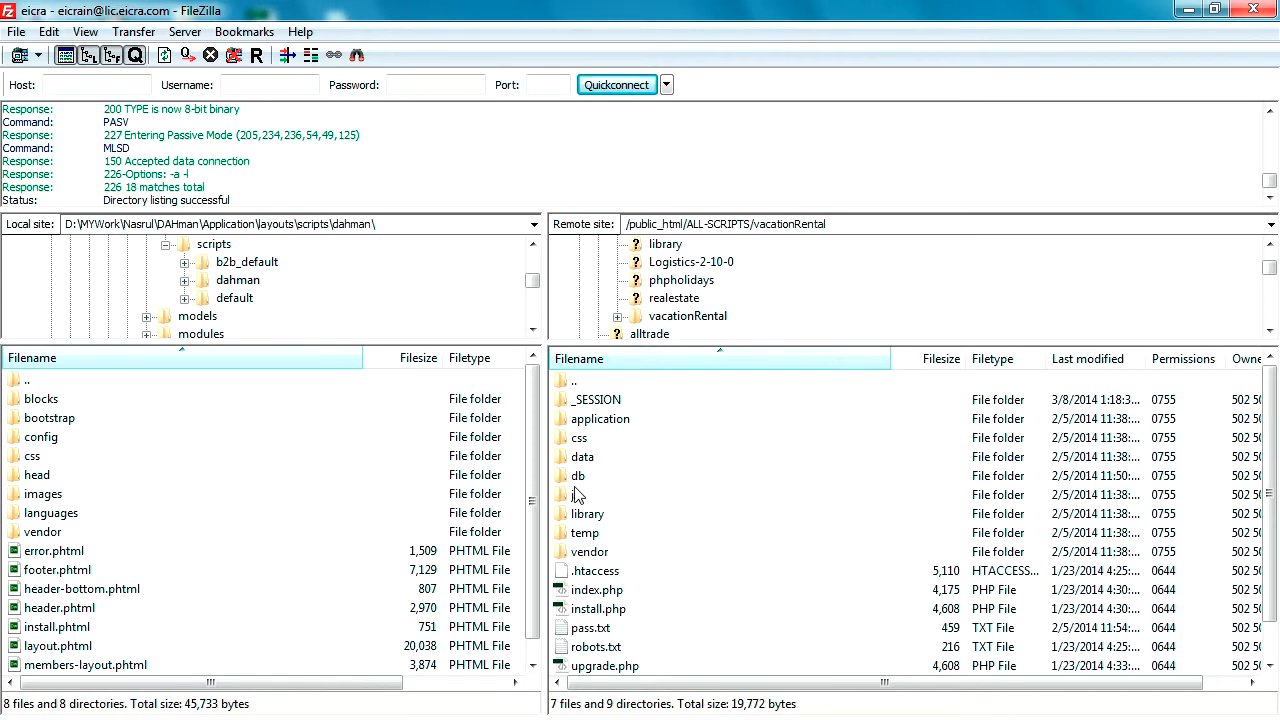
{"action": "left_click", "coordinate": [568, 458]}
{"action": "double_click", "coordinate": [568, 458]}
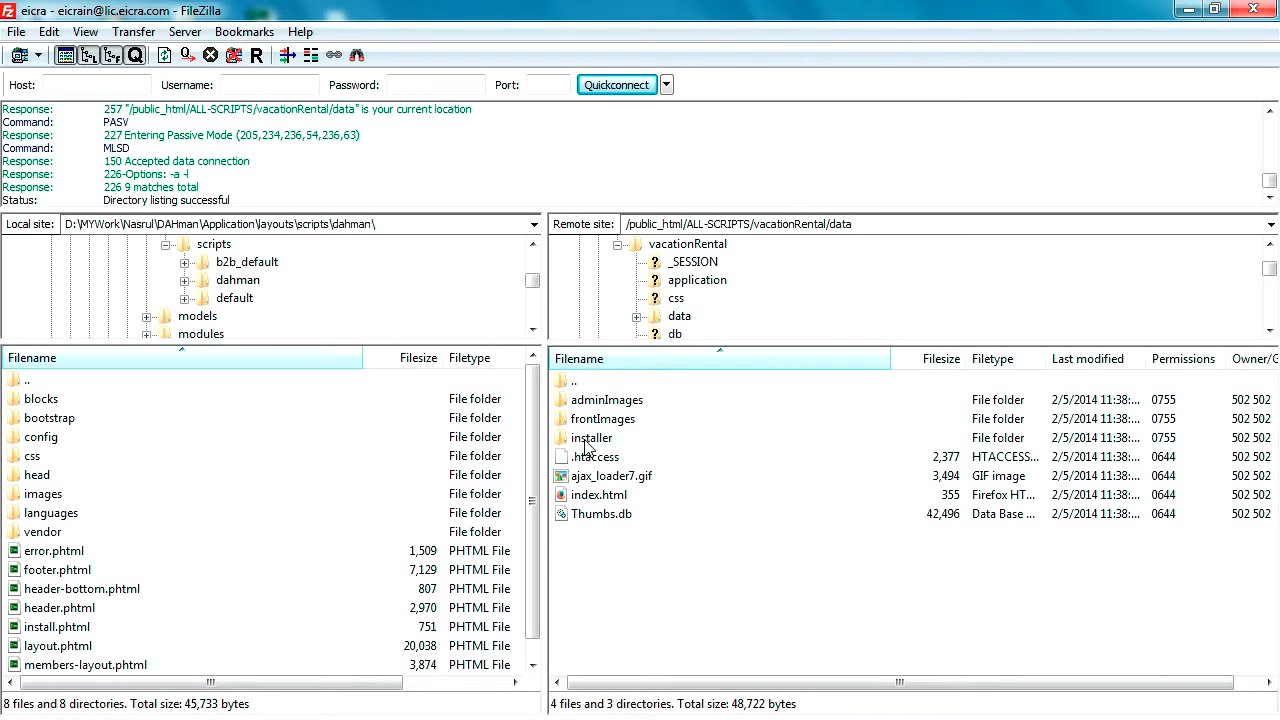
{"action": "double_click", "coordinate": [588, 420]}
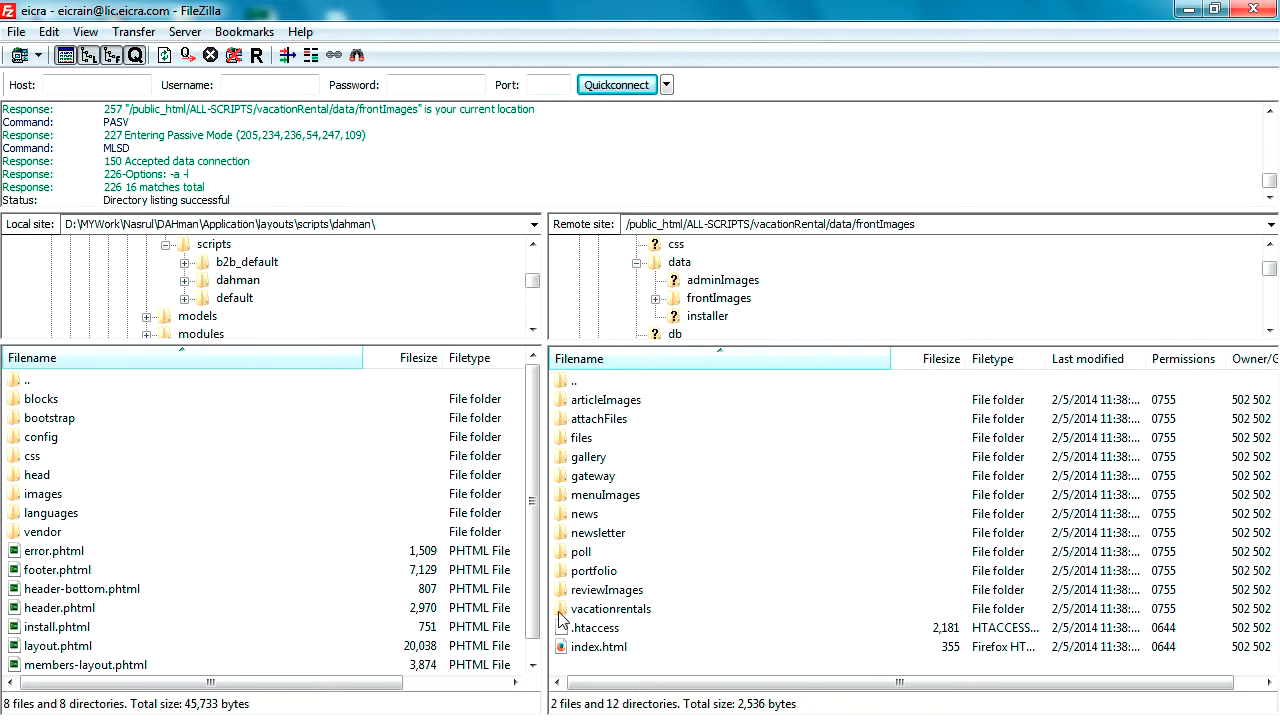
- Look inside the remote folder vacationrentals/vacationrentals_image and go back up one level
{"action": "double_click", "coordinate": [590, 609]}
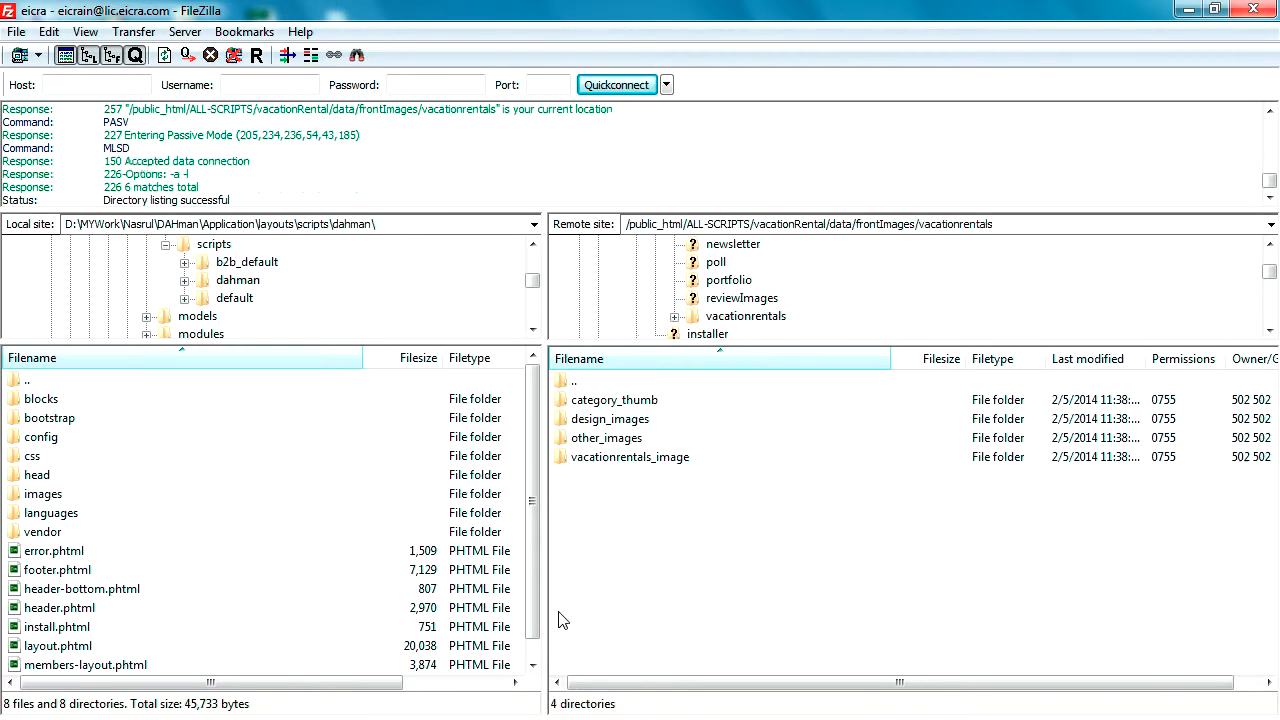
{"action": "double_click", "coordinate": [566, 462]}
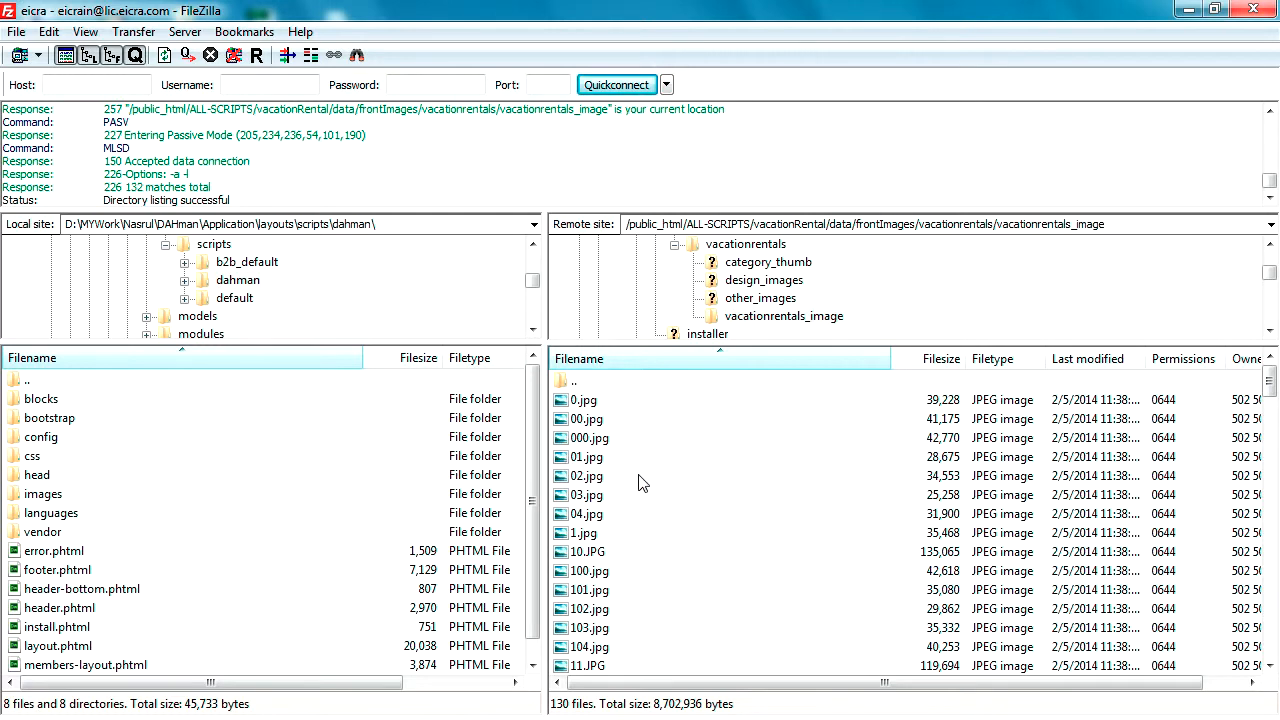
{"action": "double_click", "coordinate": [566, 380]}
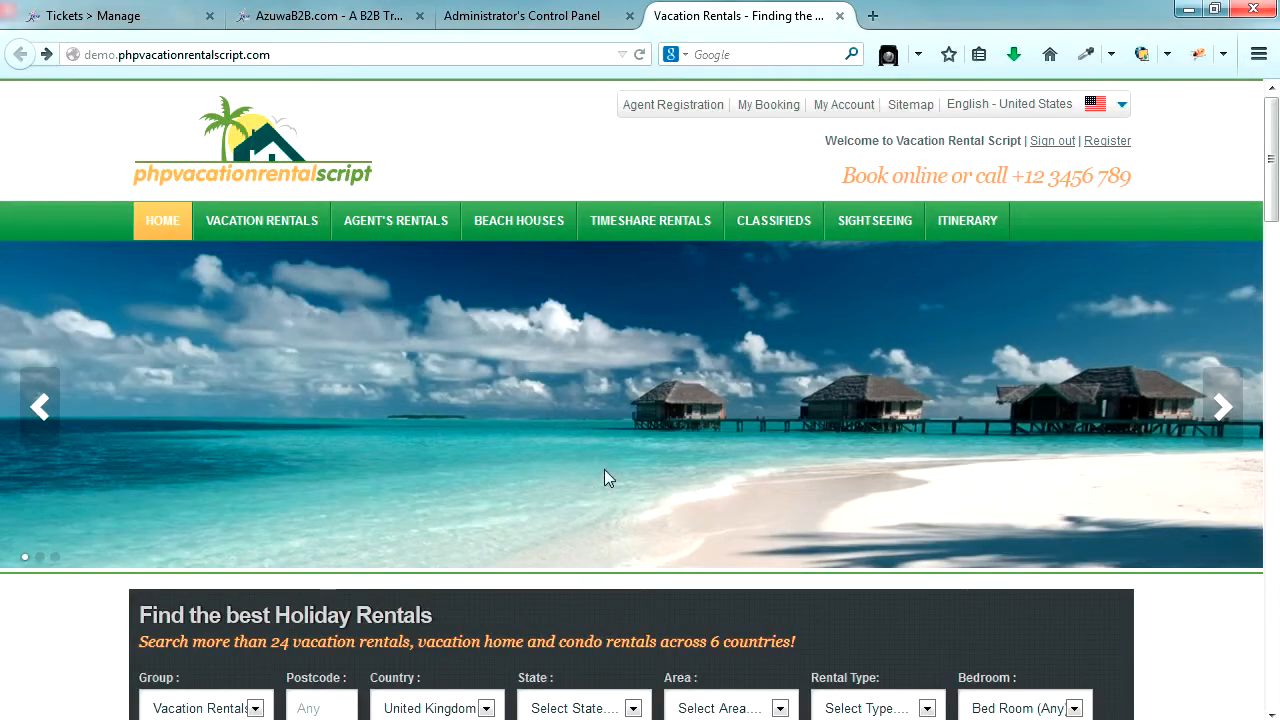
{"action": "right_click", "coordinate": [596, 394]}
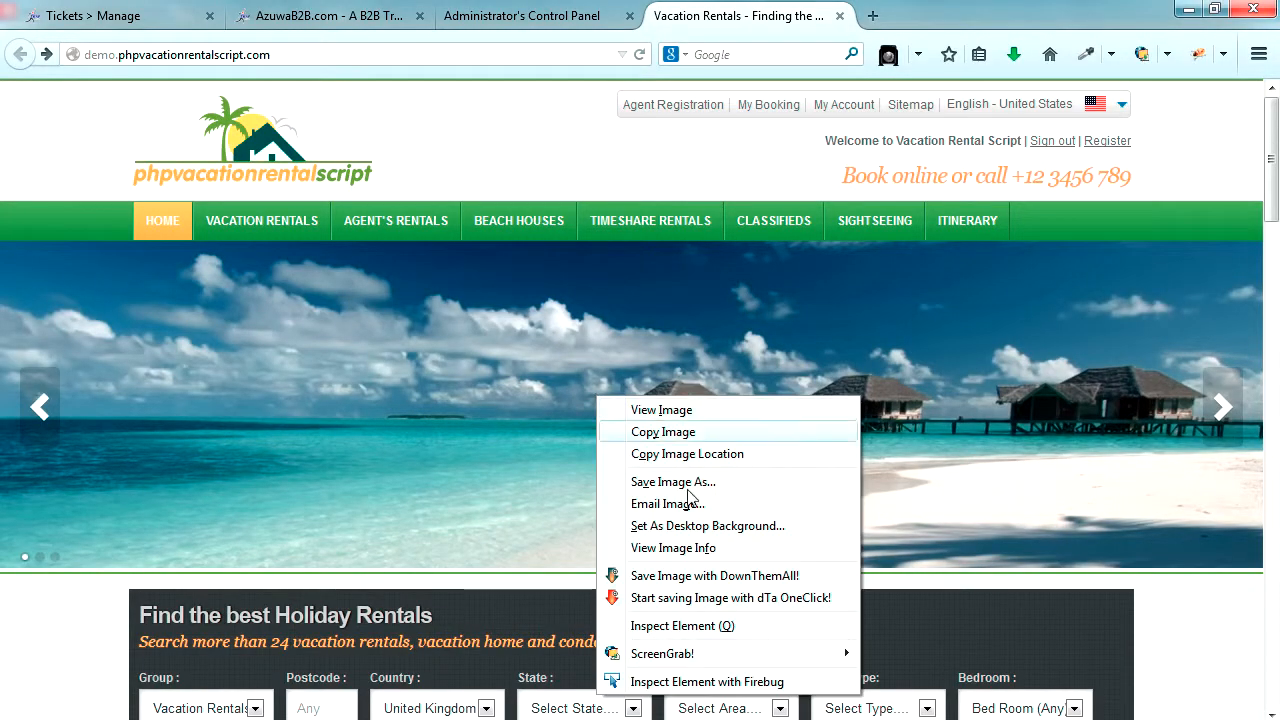
{"action": "left_click", "coordinate": [688, 548]}
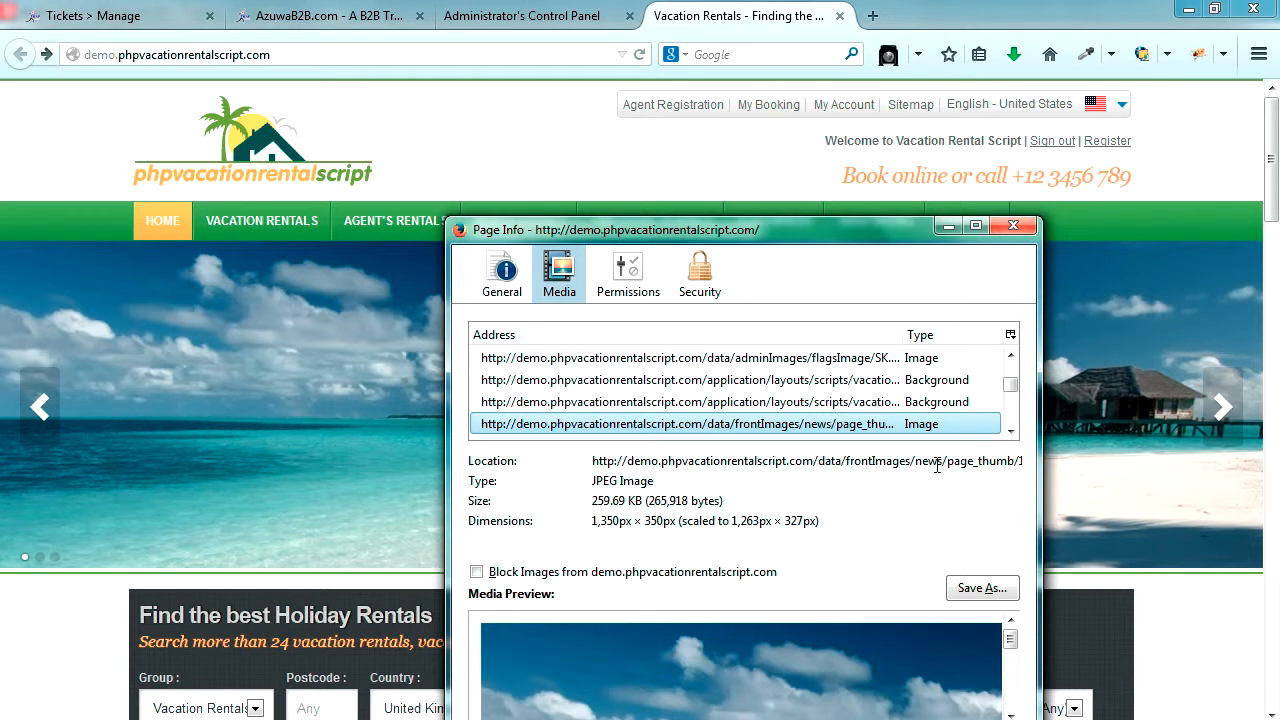
{"action": "left_click_drag", "start_coordinate": [826, 461], "coordinate": [1010, 461]}
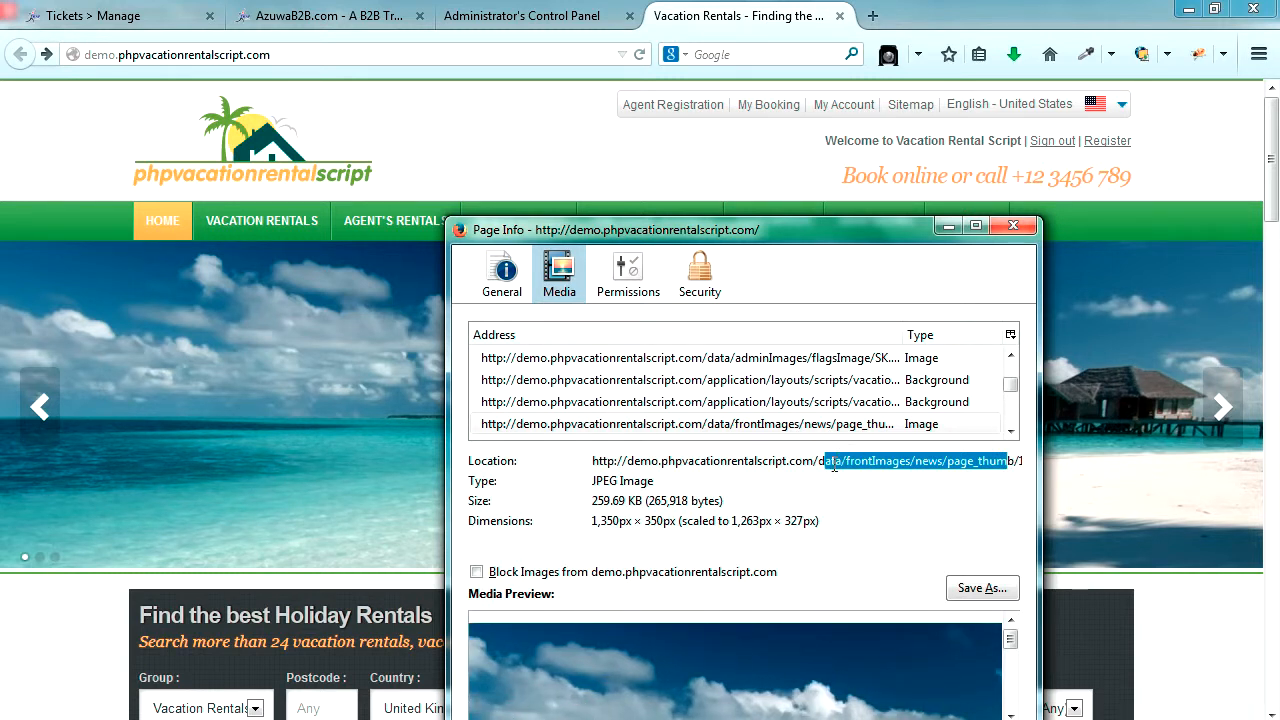
{"action": "left_click", "coordinate": [948, 449]}
{"action": "key", "text": "shift+End"}
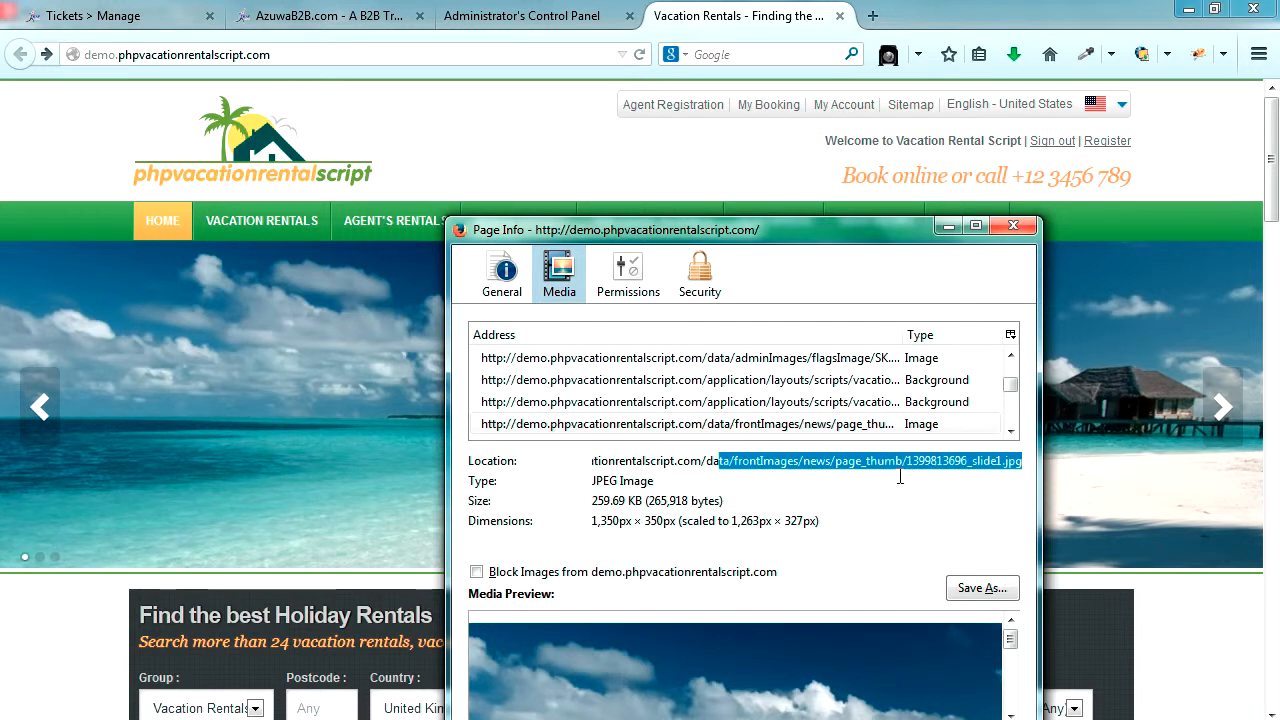
{"action": "key", "text": "Escape"}
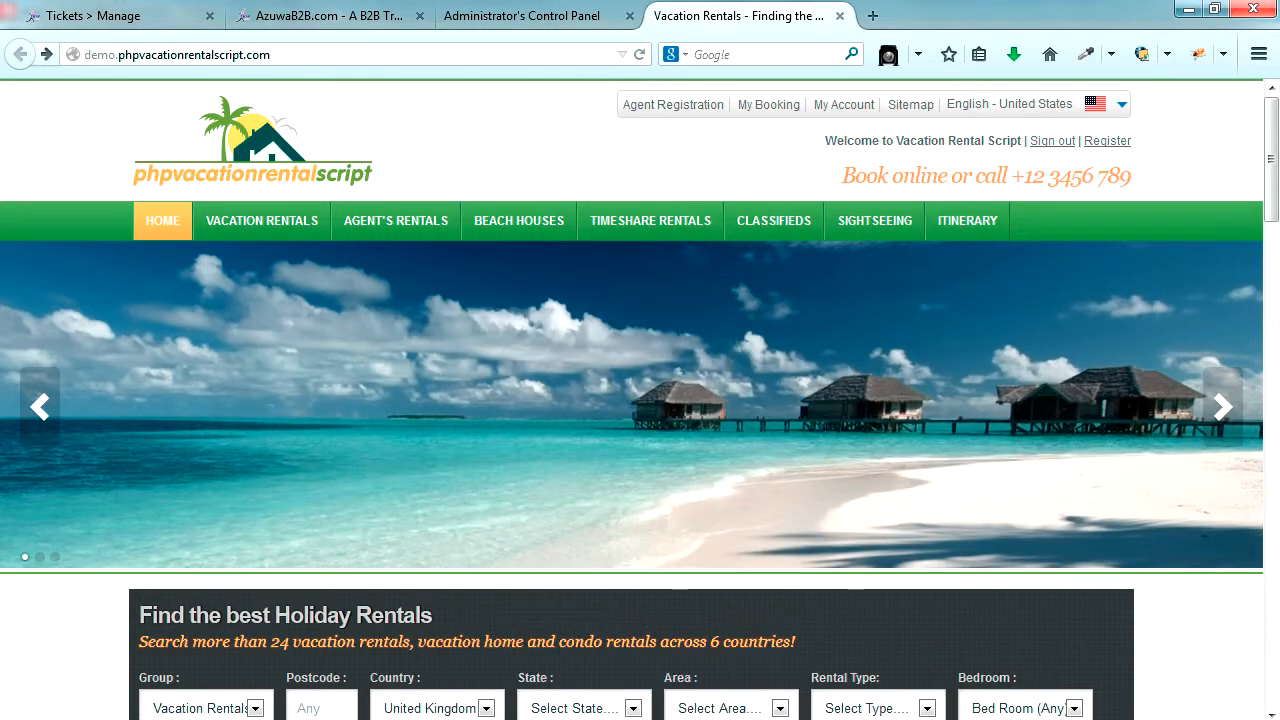
- Switch back to FileZilla and open the remote folder frontImages/news/page_thumb
{"action": "key", "text": "alt+Tab"}
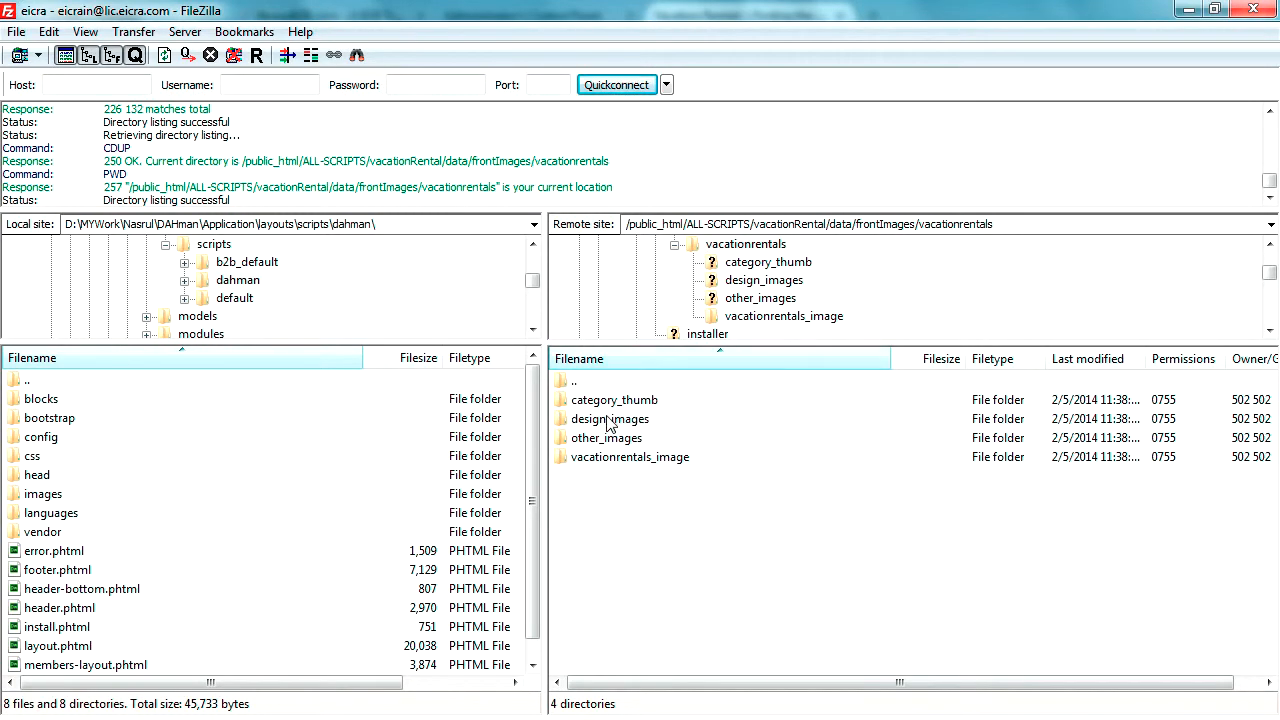
{"action": "double_click", "coordinate": [566, 381]}
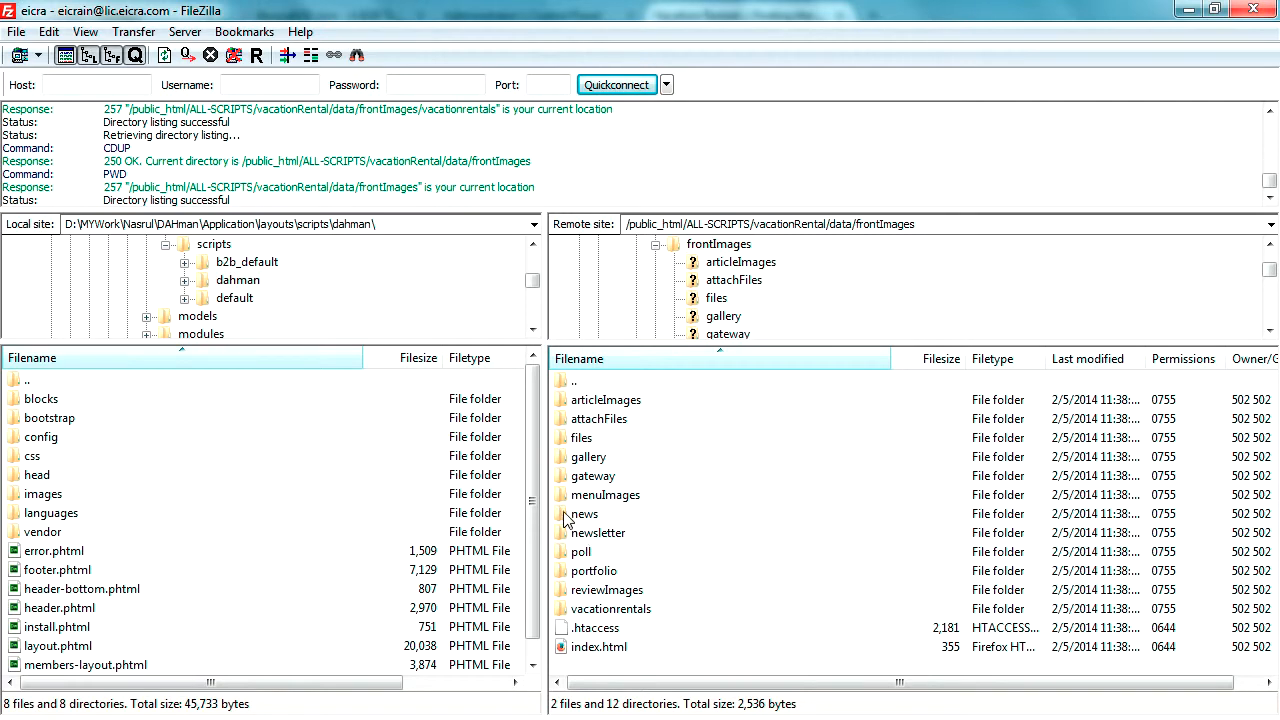
{"action": "double_click", "coordinate": [583, 514]}
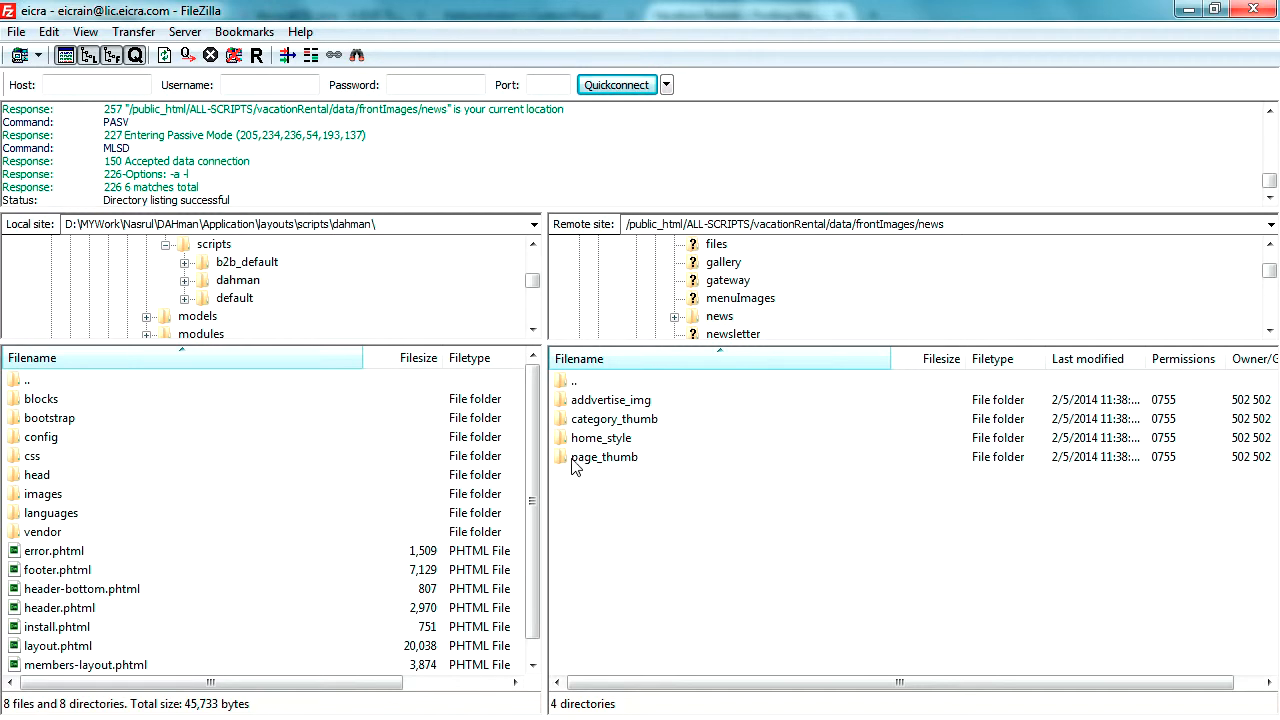
{"action": "double_click", "coordinate": [568, 462]}
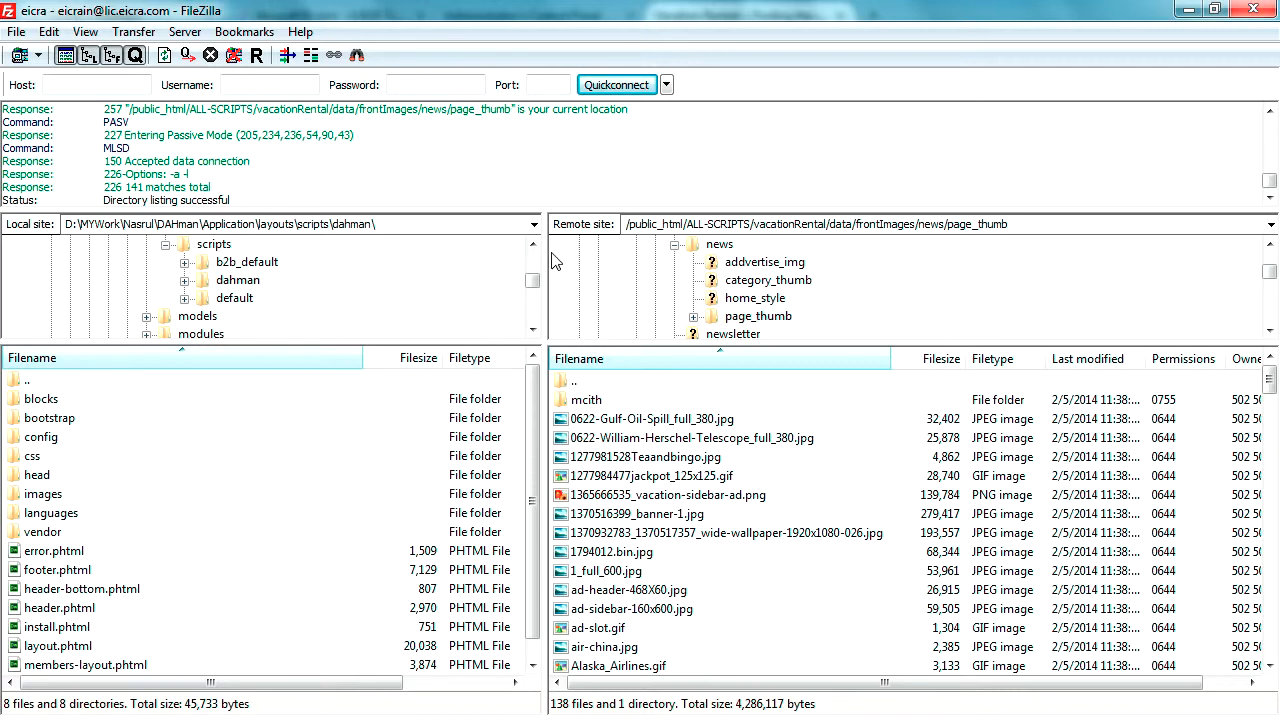
- Set the local site to the Desktop folder and look through its files
{"action": "left_click_drag", "start_coordinate": [532, 280], "coordinate": [532, 258]}
{"action": "left_click", "coordinate": [68, 245]}
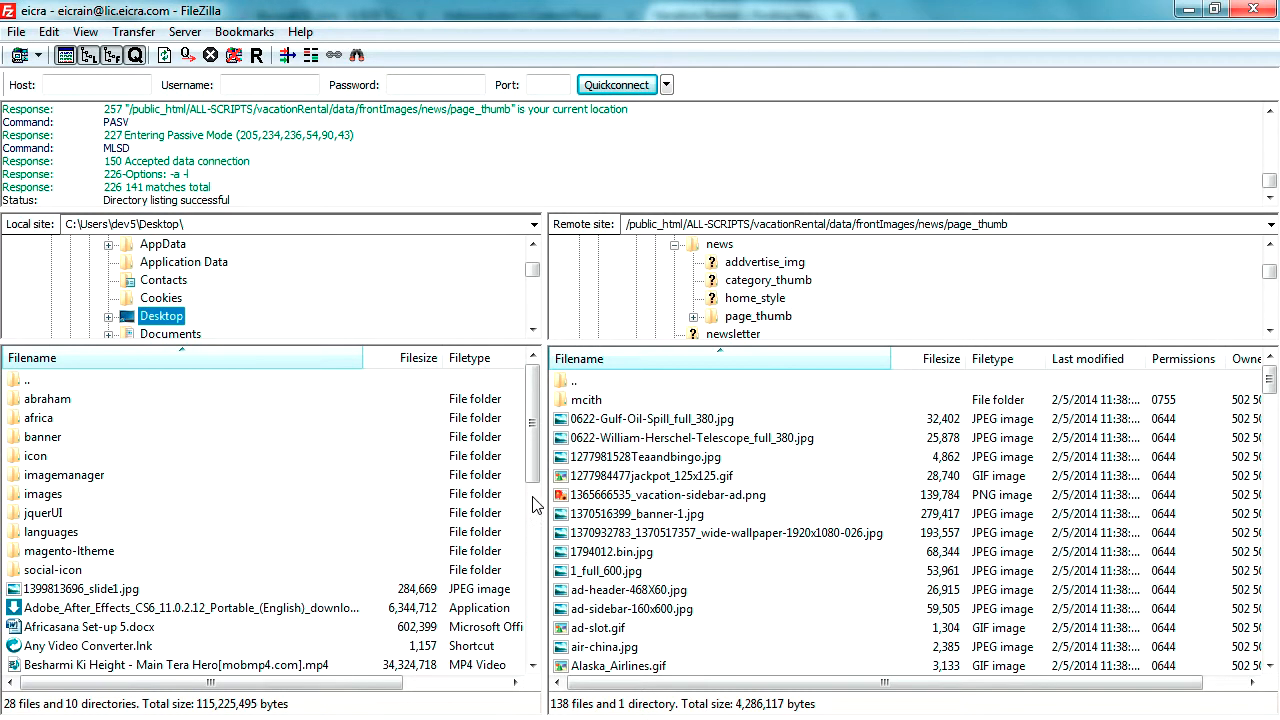
{"action": "left_click_drag", "start_coordinate": [533, 437], "coordinate": [537, 652]}
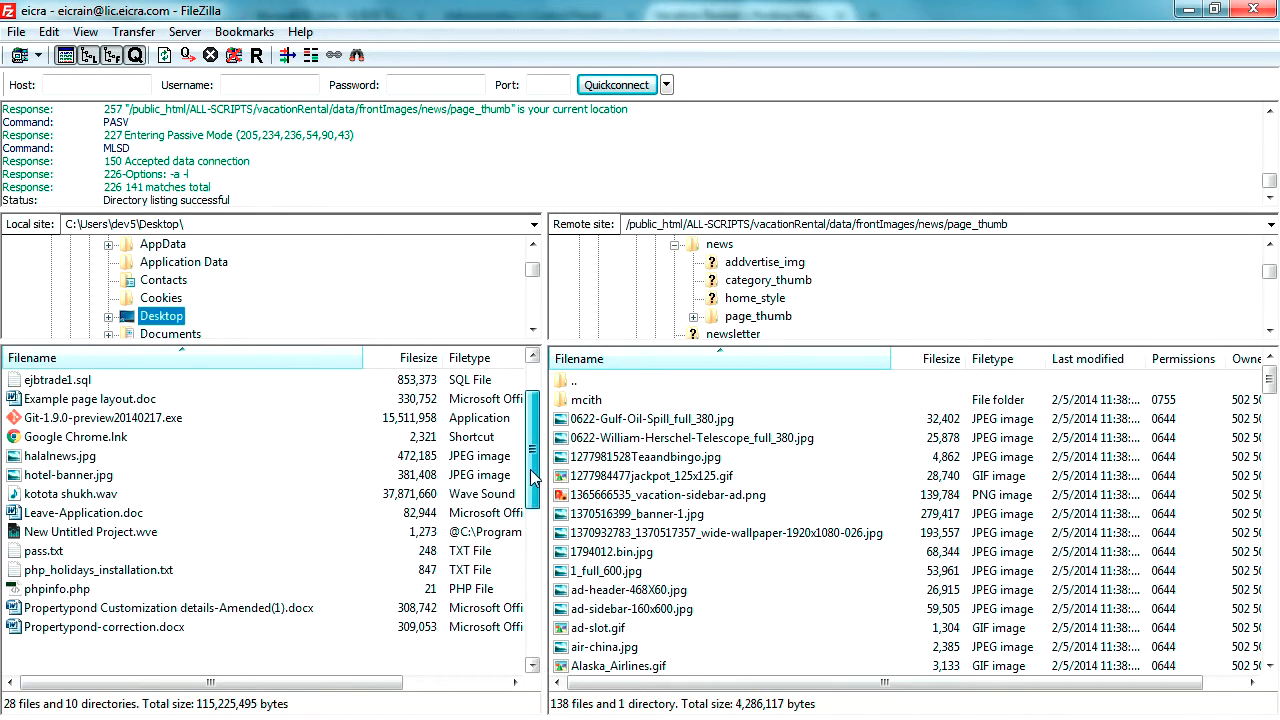
{"action": "left_click_drag", "start_coordinate": [535, 467], "coordinate": [540, 596]}
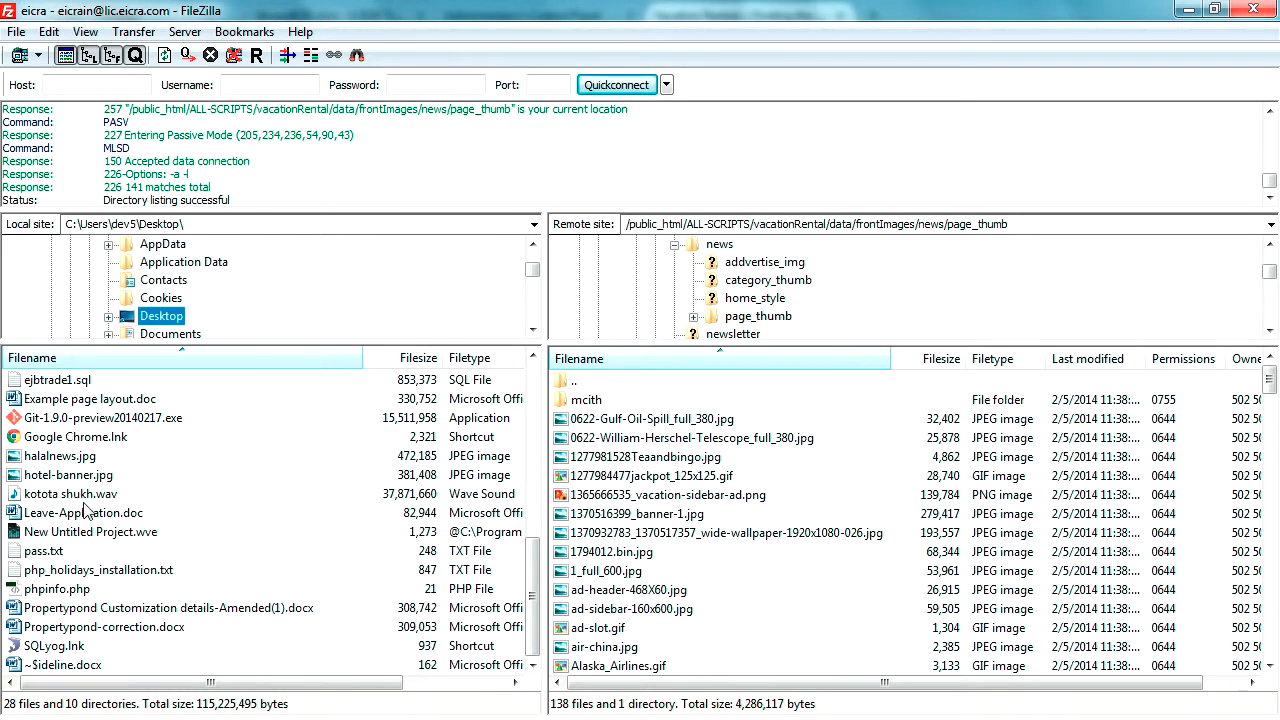
{"action": "left_click", "coordinate": [100, 549]}
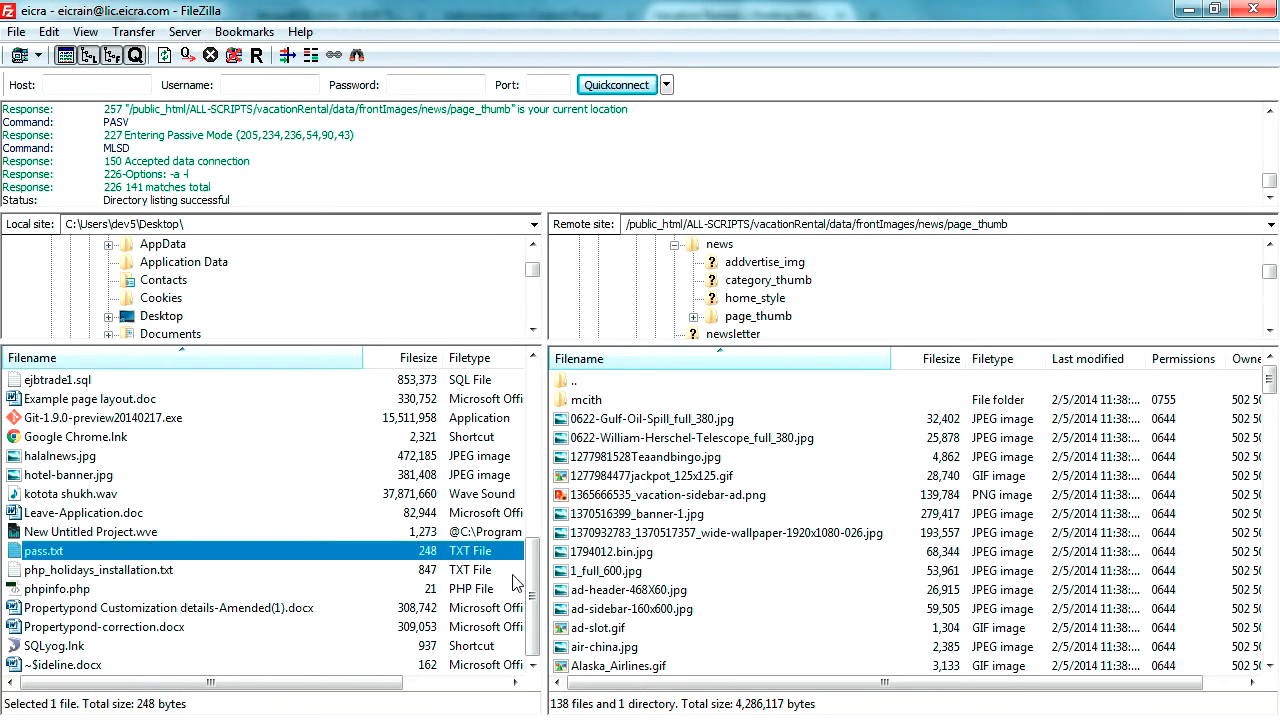
{"action": "left_click_drag", "start_coordinate": [534, 585], "coordinate": [535, 457]}
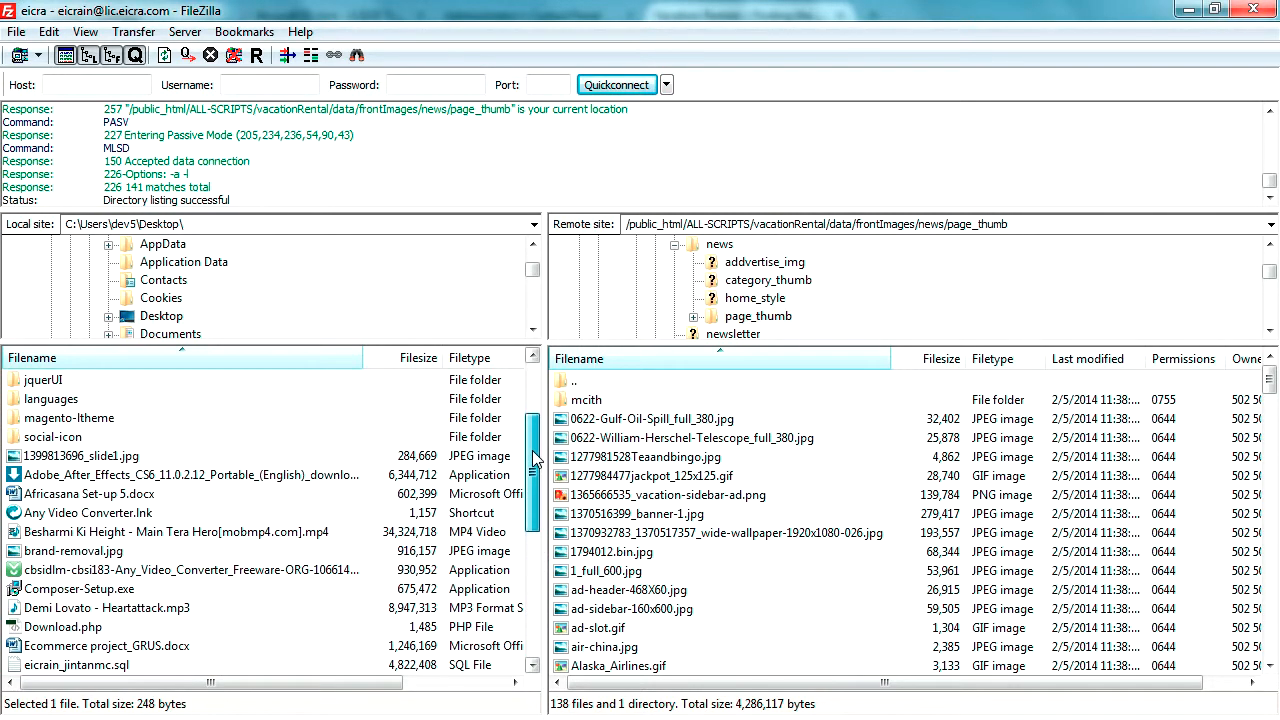
{"action": "left_click", "coordinate": [110, 456]}
{"action": "right_click", "coordinate": [92, 459]}
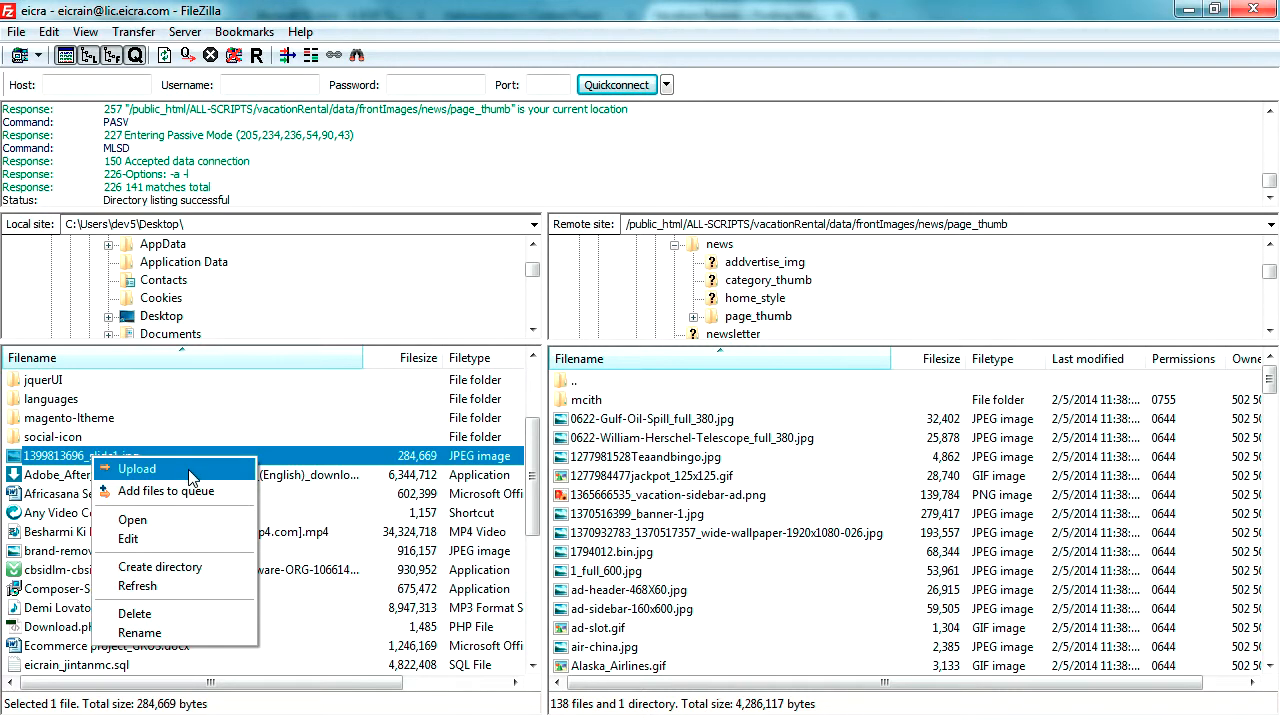
- Switch back to the vacation rental homepage in the browser and advance through its slider banners
{"action": "left_click", "coordinate": [1186, 16]}
{"action": "left_click", "coordinate": [1186, 16]}
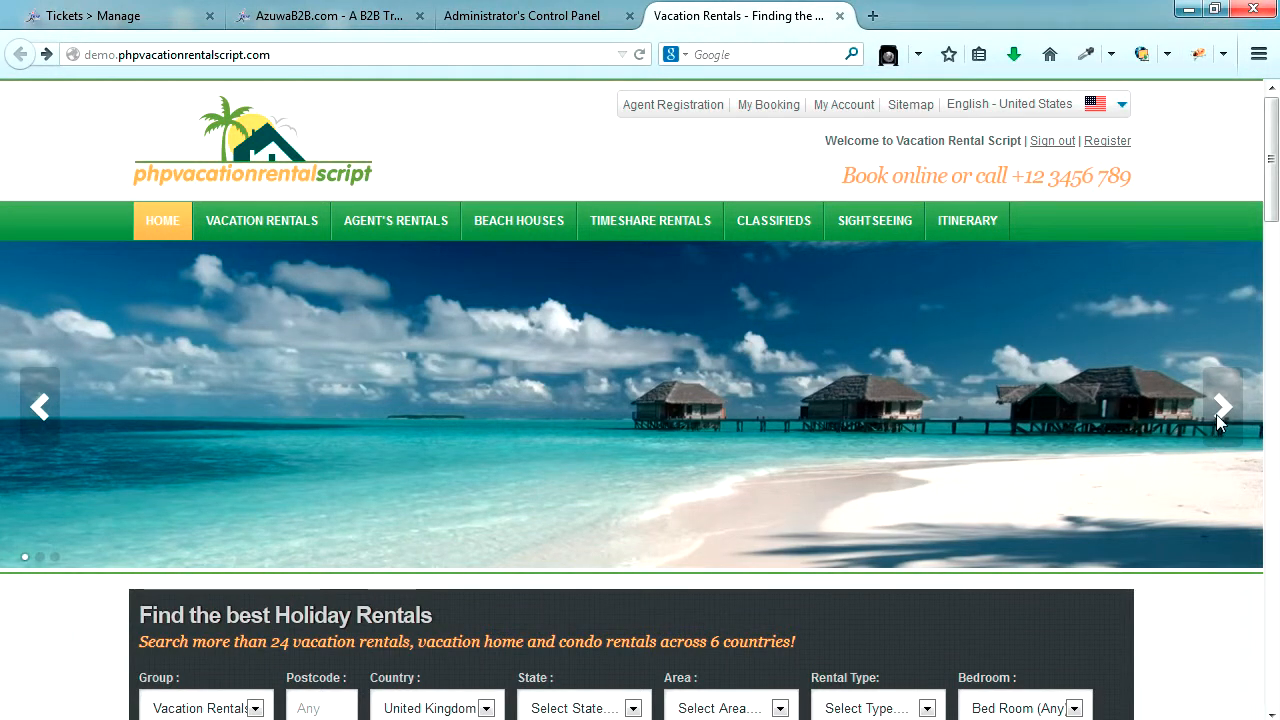
{"action": "left_click", "coordinate": [1196, 464]}
{"action": "left_click", "coordinate": [1220, 403]}
{"action": "left_click", "coordinate": [1220, 403]}
{"action": "left_click", "coordinate": [1220, 403]}
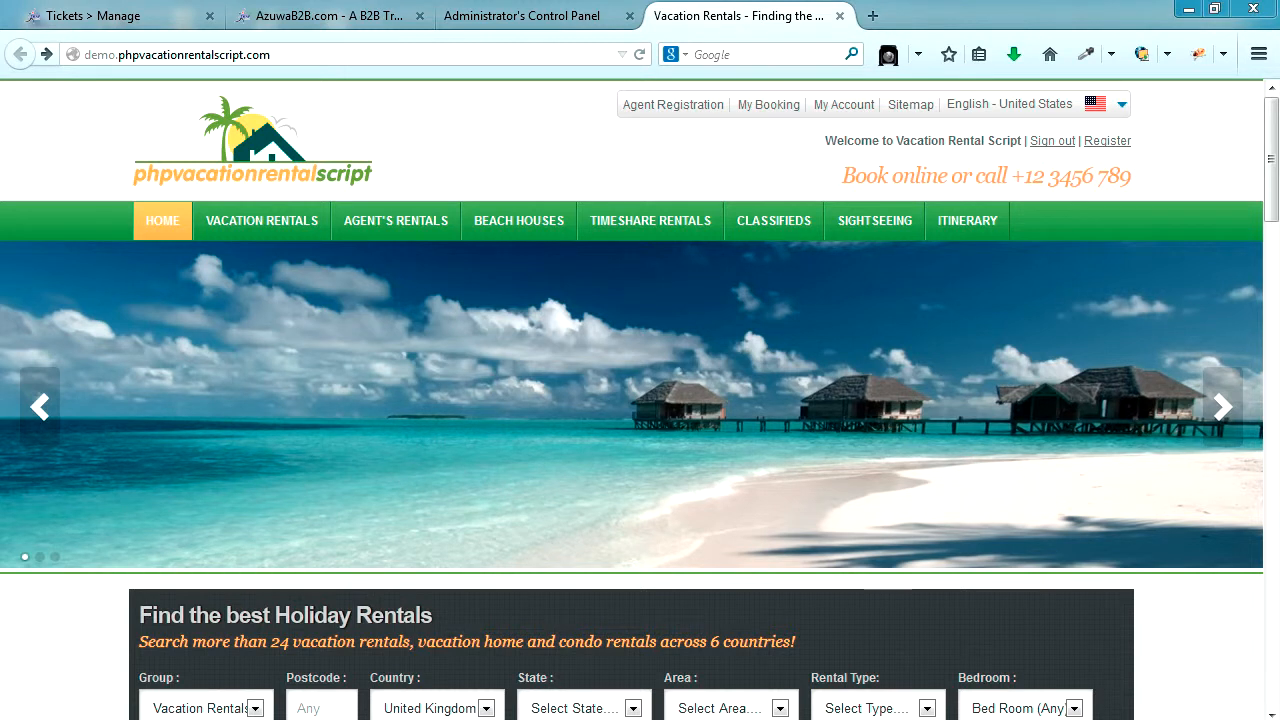
- Reload the homepage, advance the slider to the following banner, and return to the beach slide to check it
{"action": "left_click", "coordinate": [639, 54]}
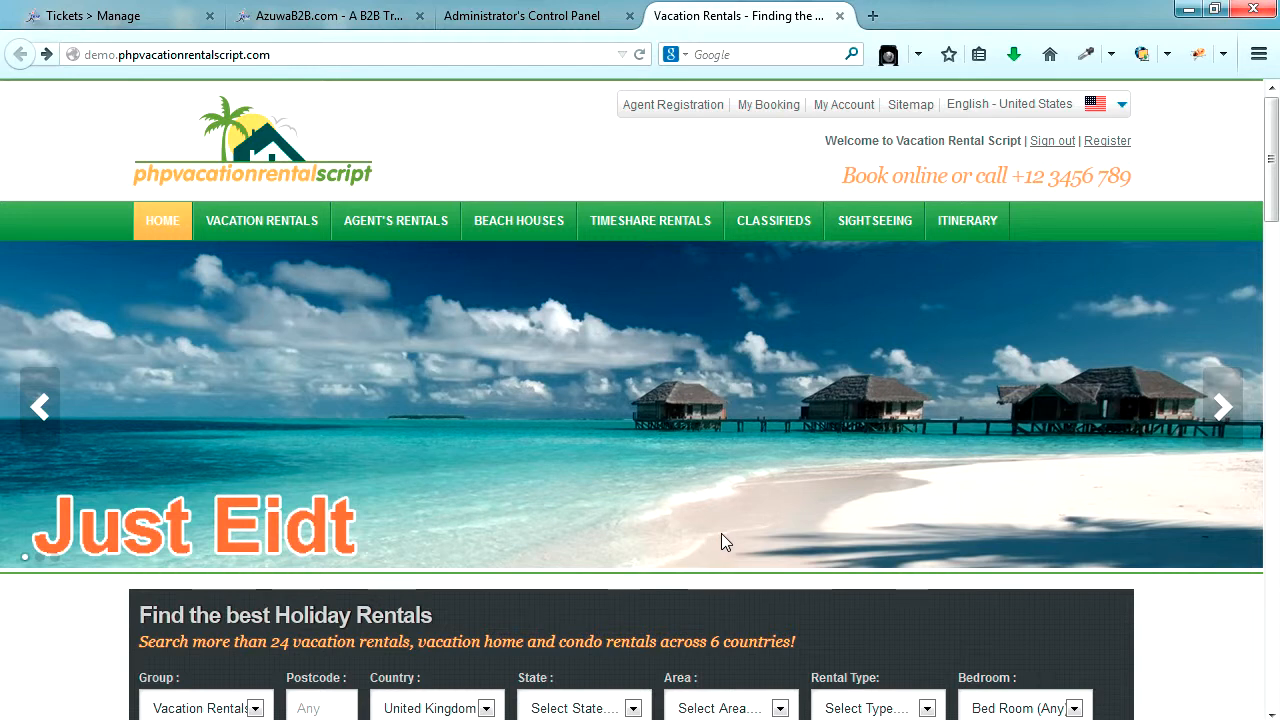
{"action": "left_click", "coordinate": [1217, 399]}
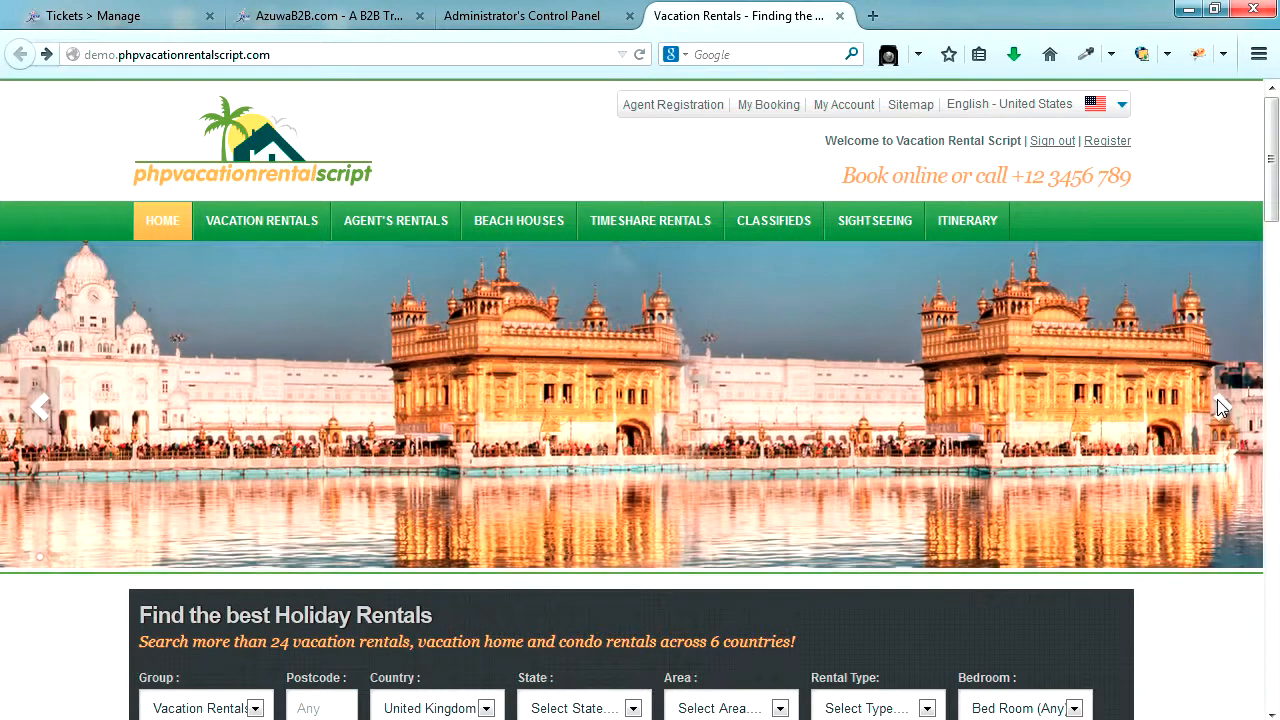
{"action": "left_click", "coordinate": [32, 406]}
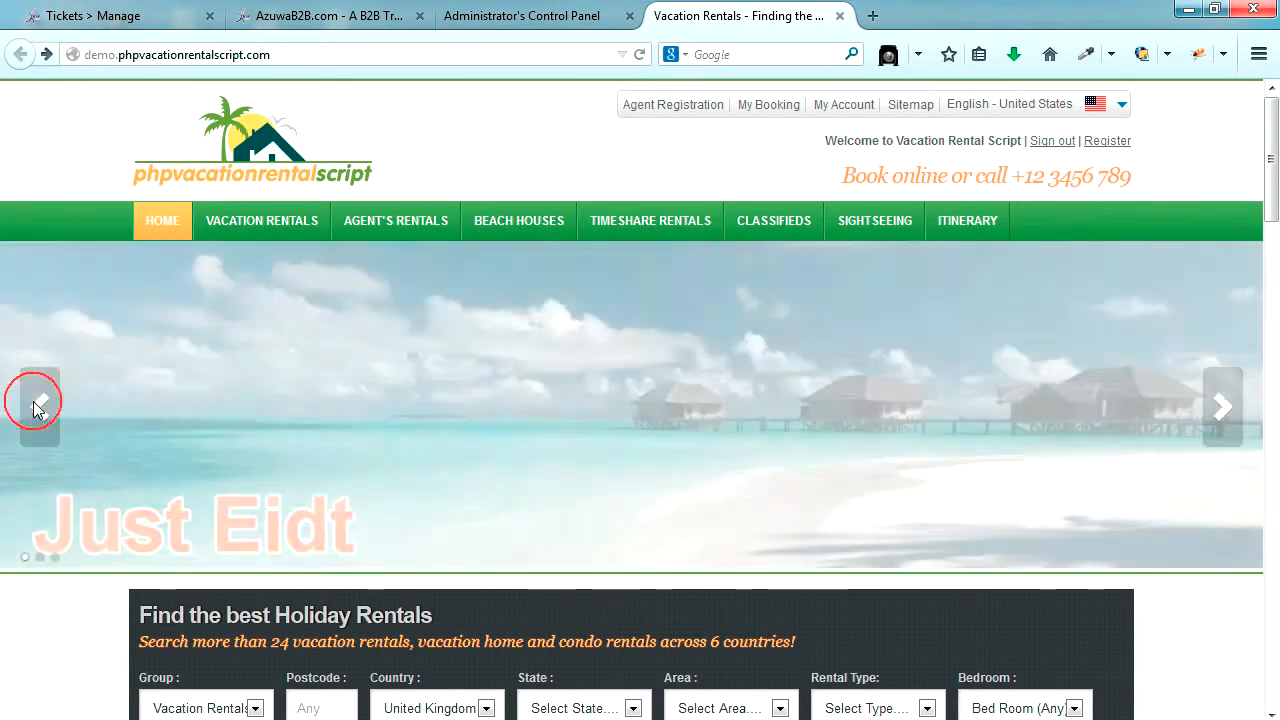